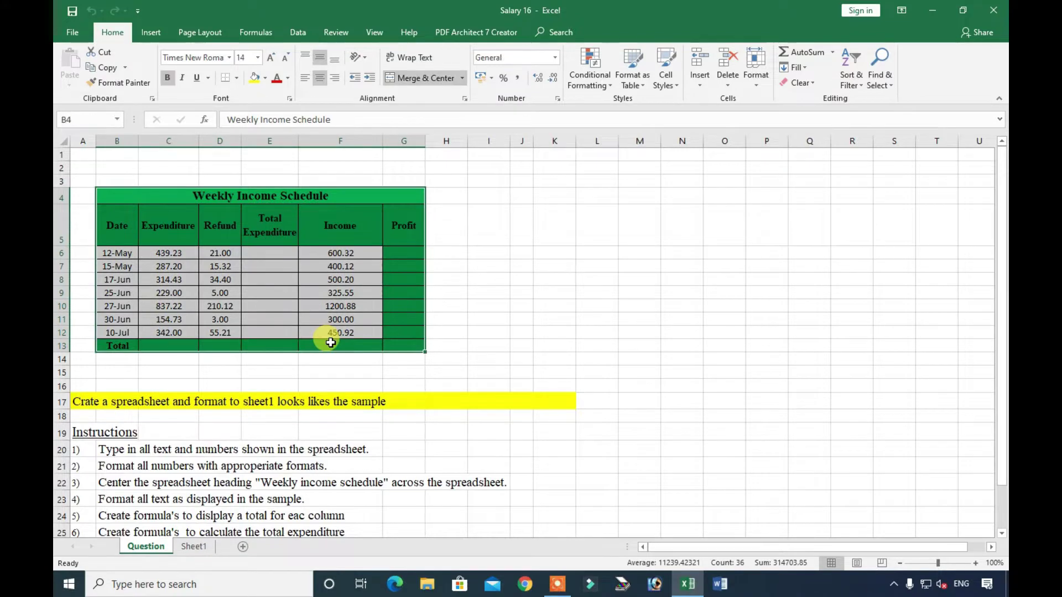
Step: Read the task line and the eight numbered instructions below the Weekly Income Schedule sample on the Question sheet
scroll(279, 333, down, 2)
drag(110, 321, 116, 455)
click(92, 296)
click(106, 323)
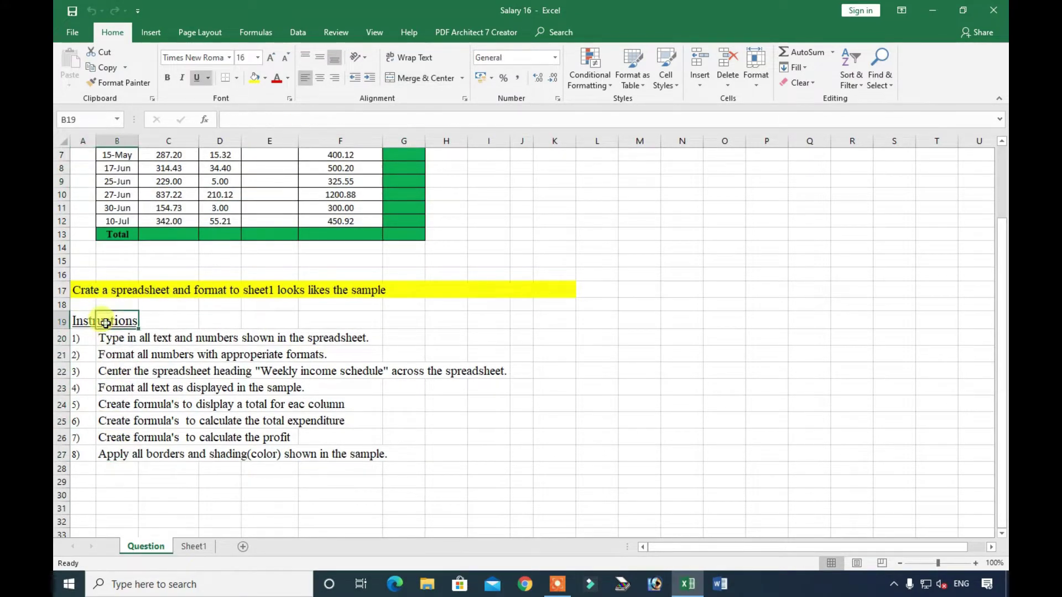
drag(110, 323, 142, 452)
scroll(233, 407, up, 2)
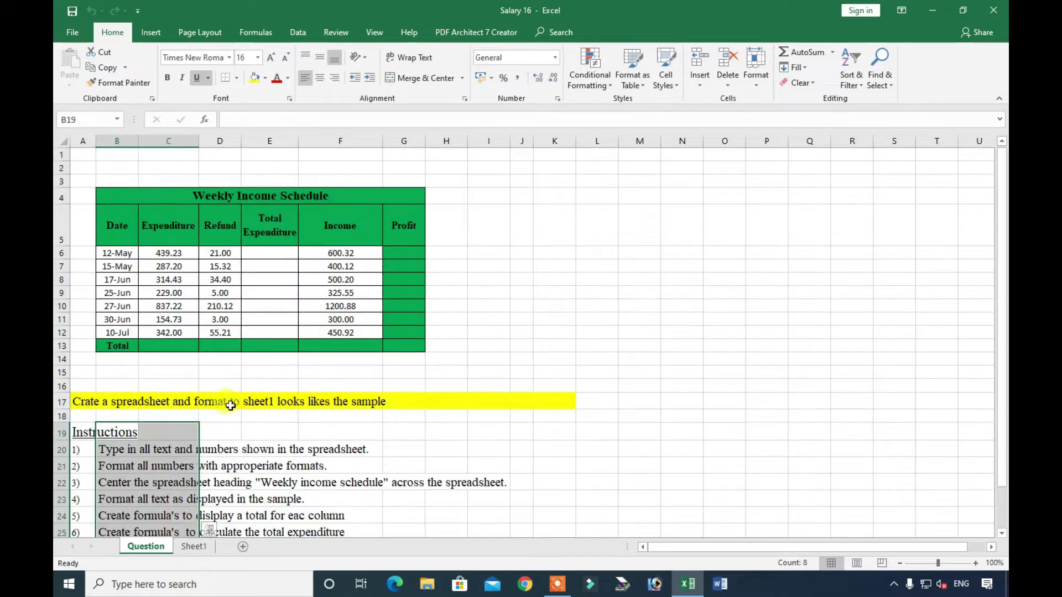
click(262, 257)
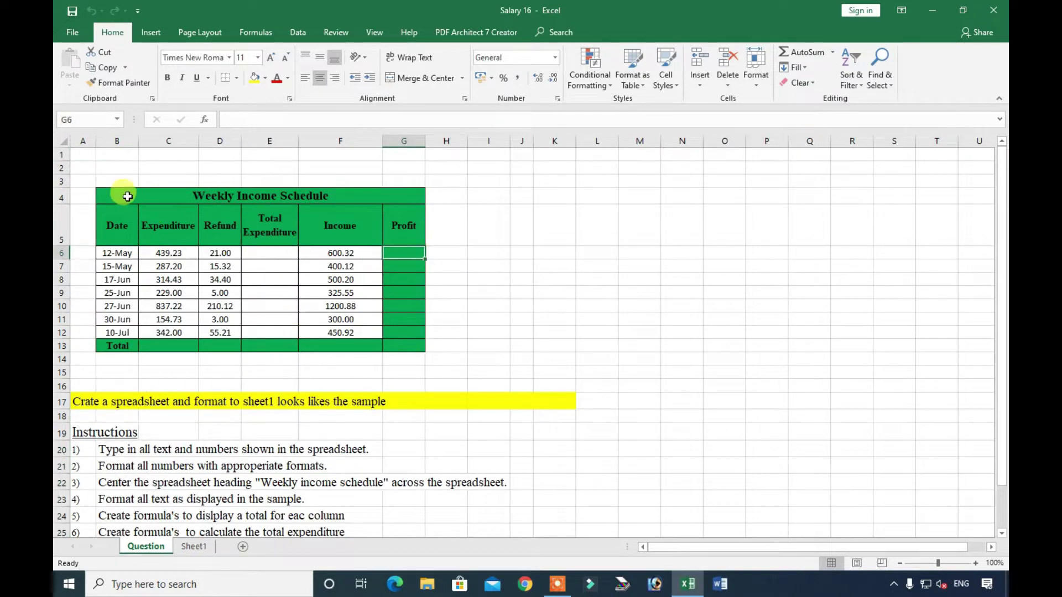
drag(127, 194, 356, 346)
scroll(214, 372, down, 2)
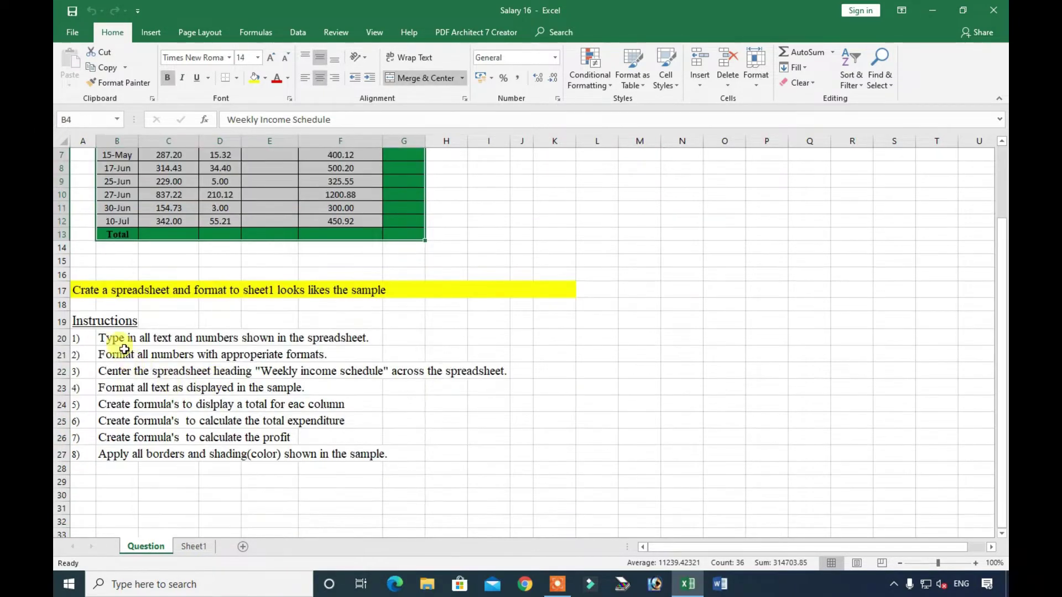
drag(119, 339, 124, 454)
scroll(123, 420, up, 3)
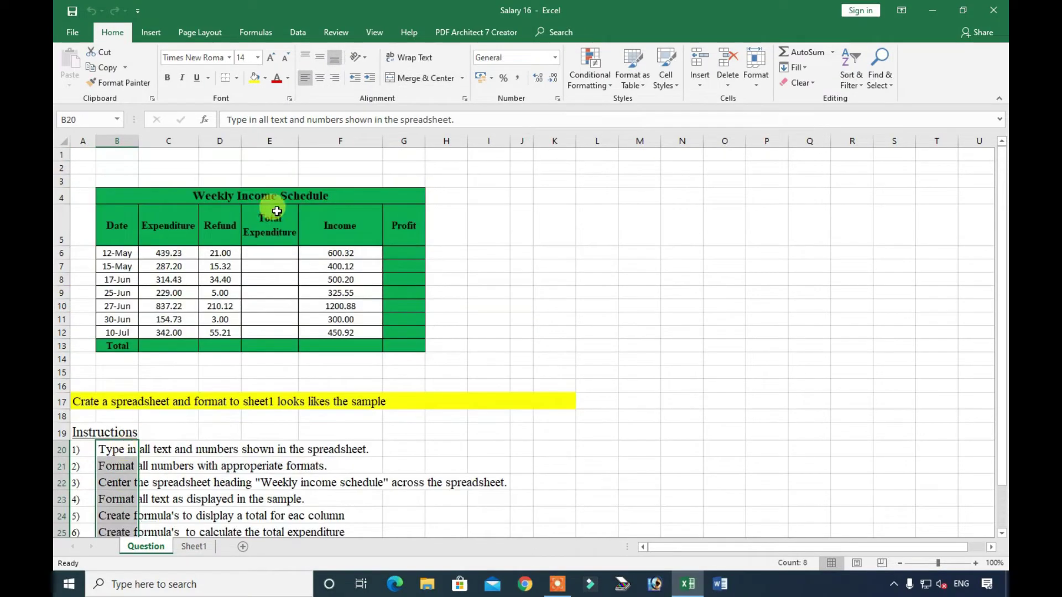
click(277, 191)
scroll(281, 254, down, 1)
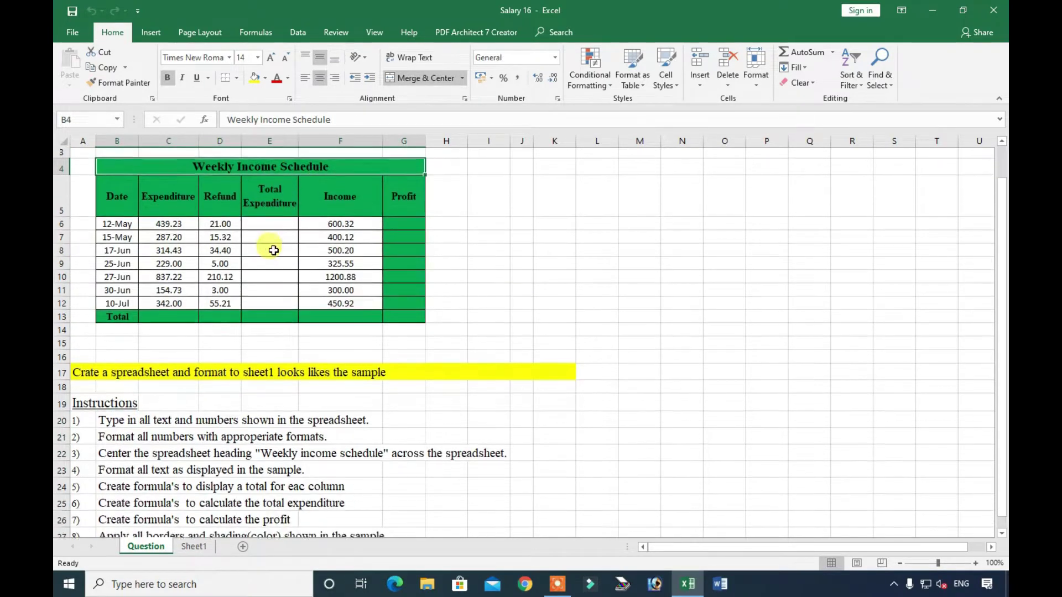
scroll(268, 268, down, 1)
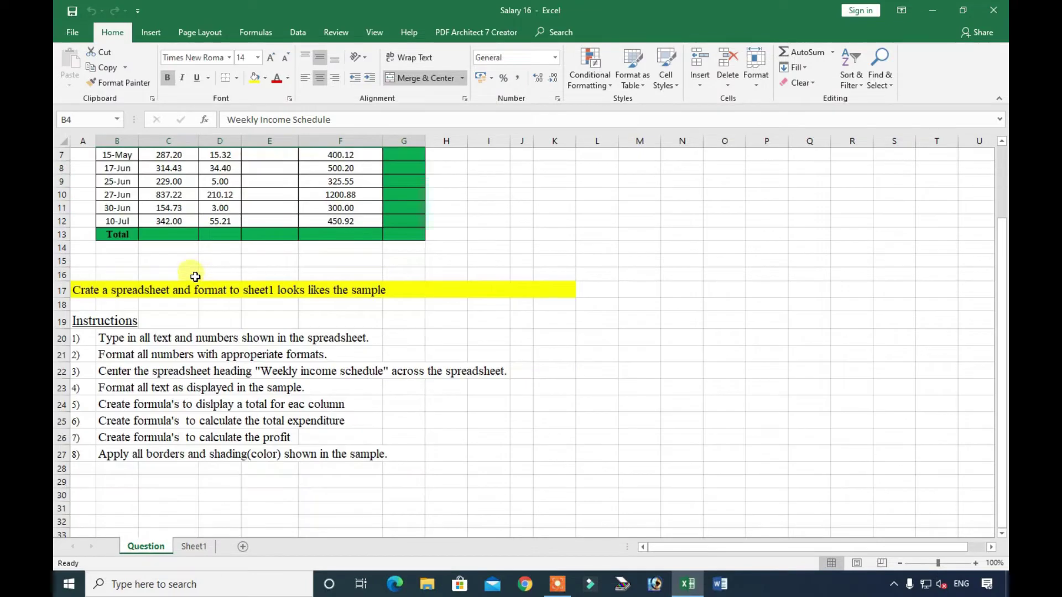
click(107, 294)
scroll(110, 277, up, 2)
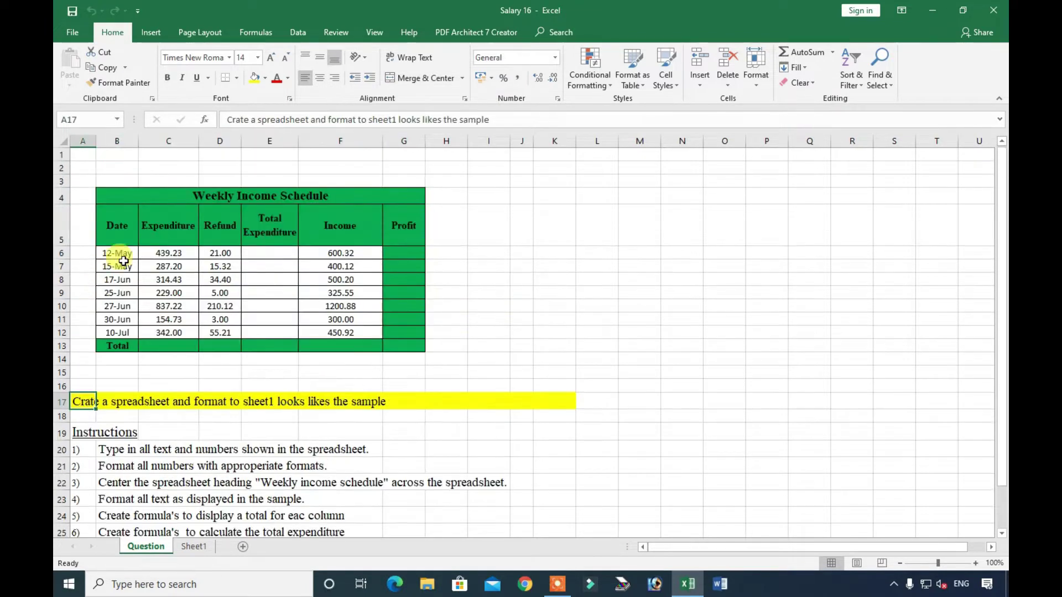
Step: Examine the sample table's title, column headings, dates and amounts against the highlighted task line in row 17
click(155, 195)
drag(106, 218, 383, 229)
click(117, 253)
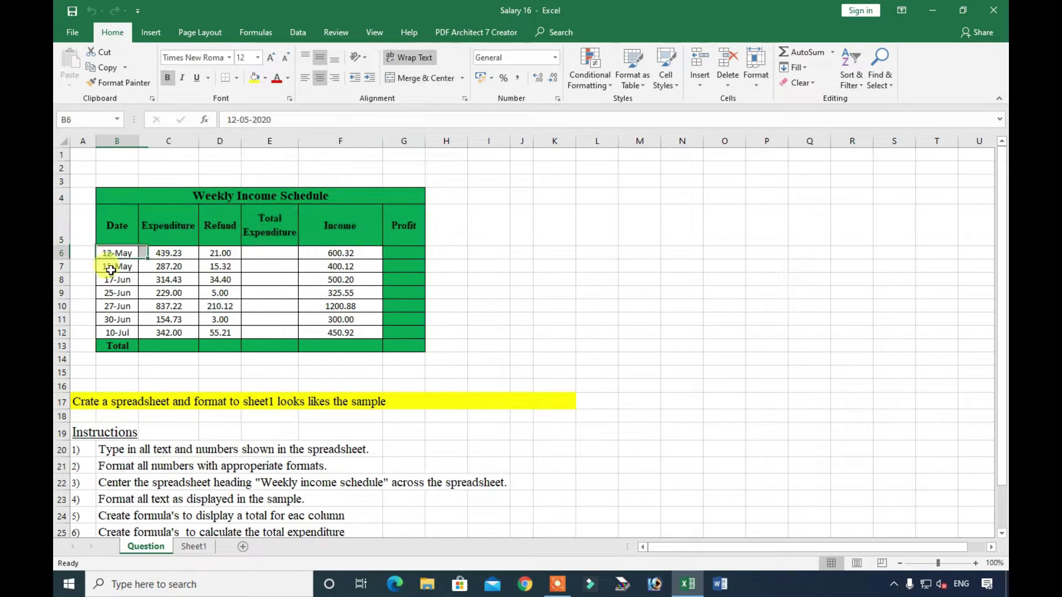
drag(117, 253, 116, 332)
drag(169, 266, 220, 293)
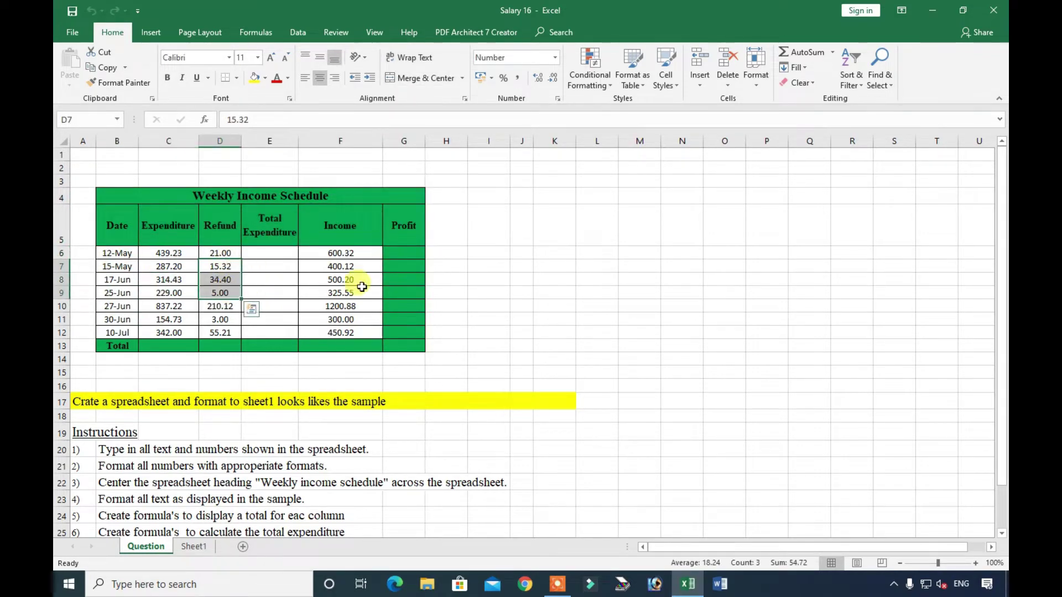
click(409, 293)
click(101, 403)
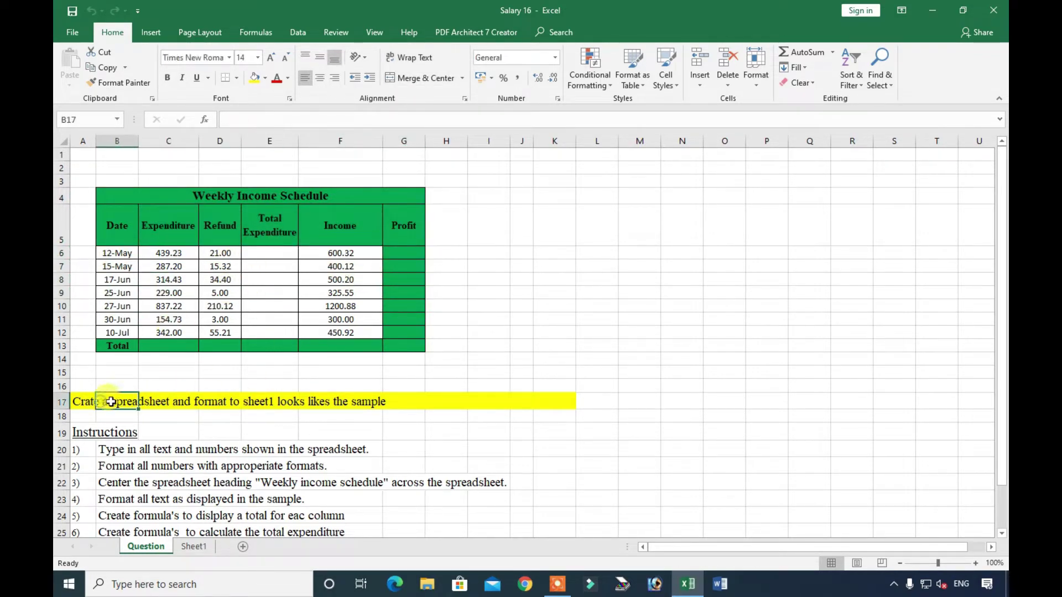
scroll(92, 402, down, 1)
click(88, 361)
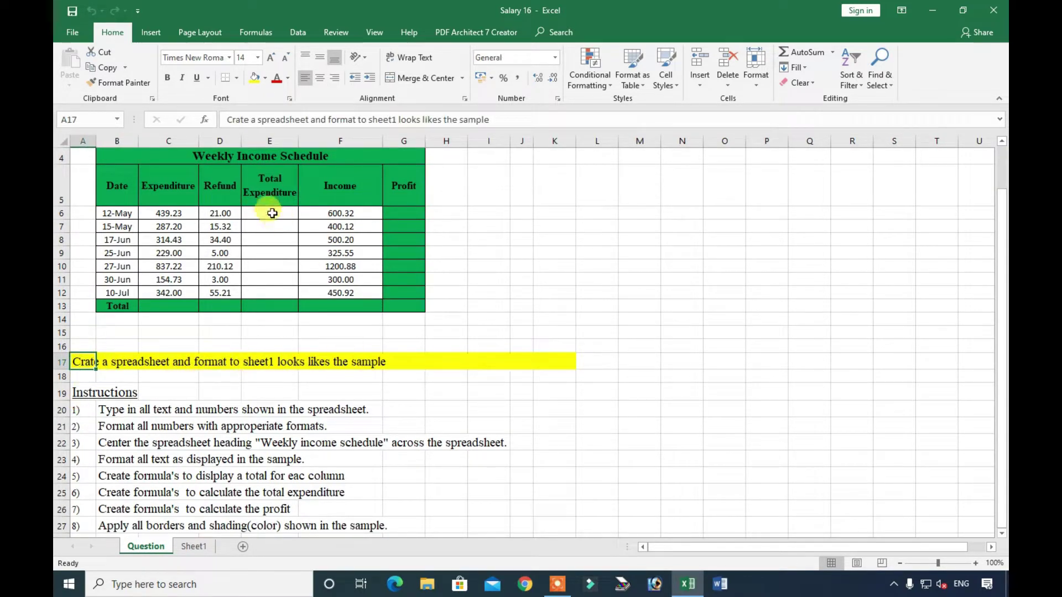
drag(122, 155, 252, 304)
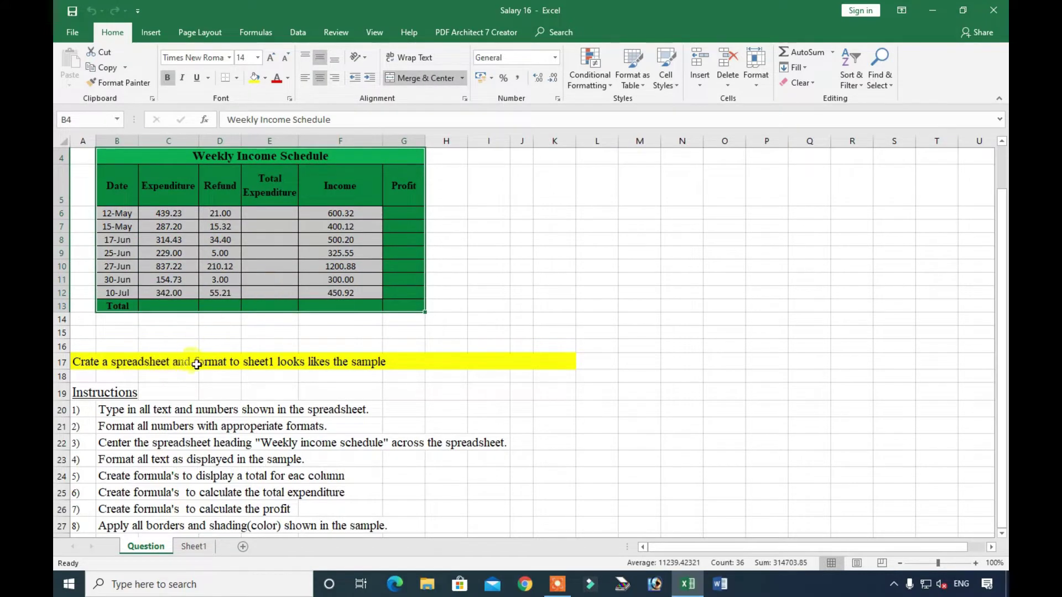
Step: Inspect Sheet1 as the destination, and review the layout of the sample table on the Question sheet
click(197, 545)
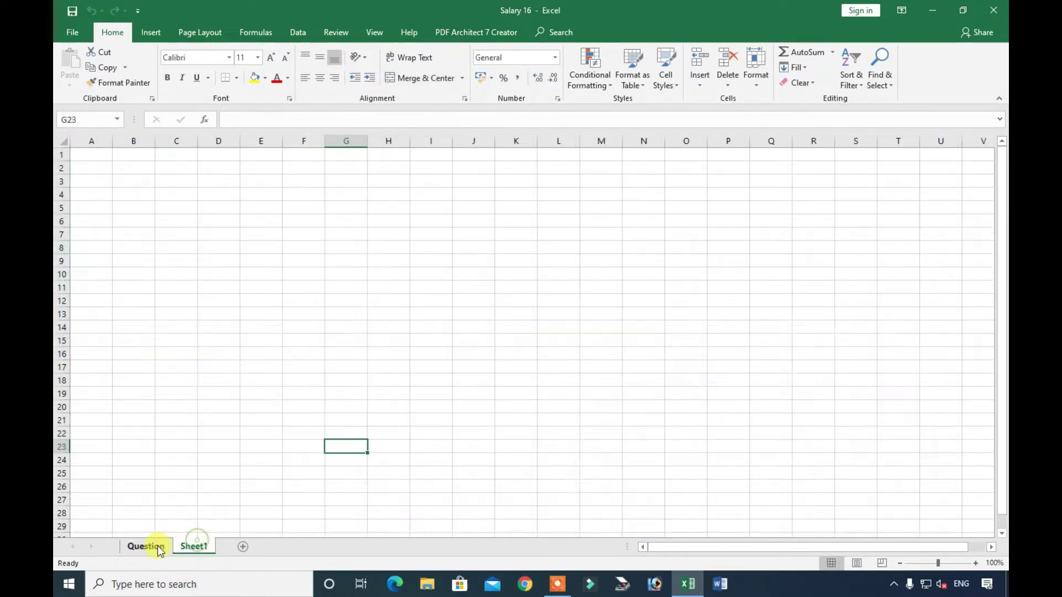
click(158, 546)
click(188, 546)
click(267, 288)
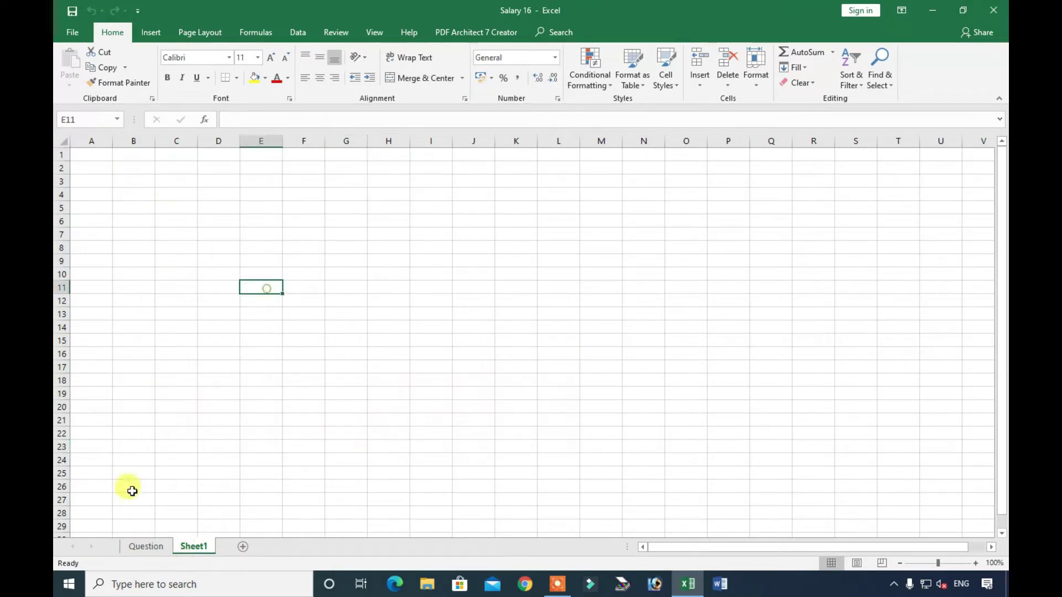
click(142, 548)
click(201, 203)
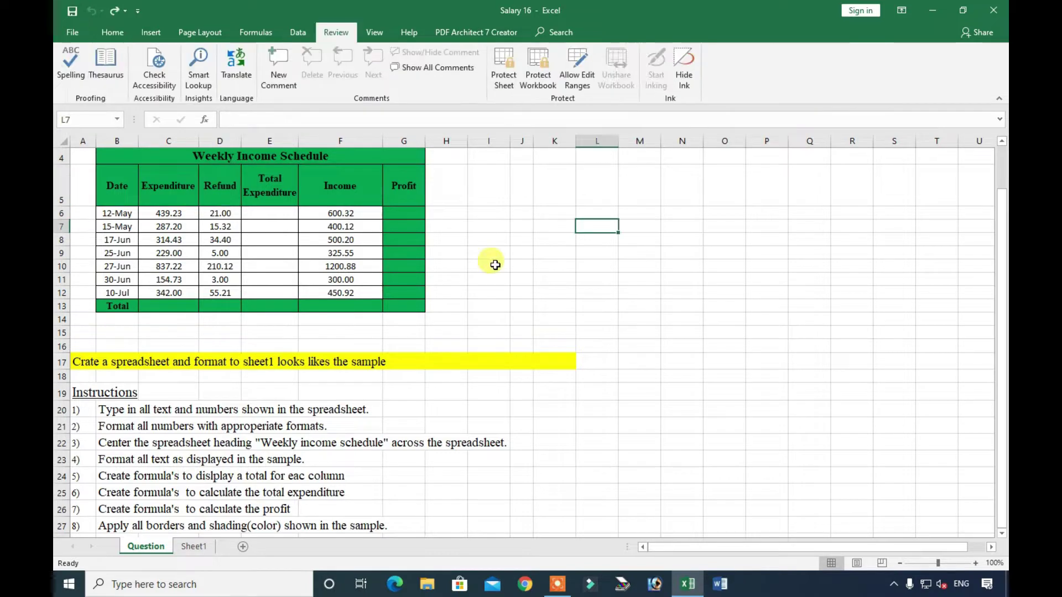
click(388, 360)
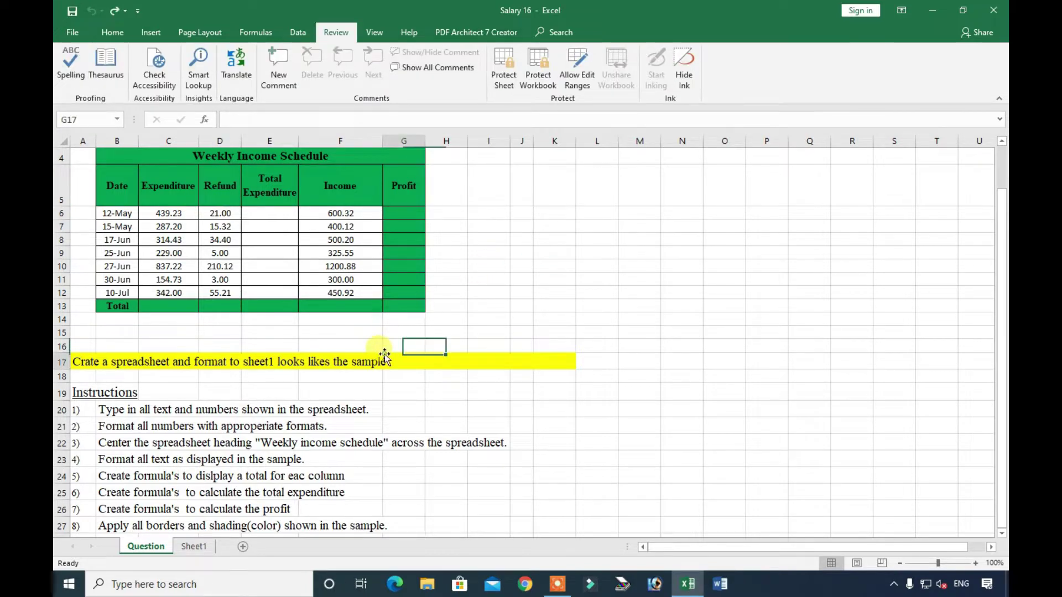
click(132, 168)
scroll(160, 213, up, 1)
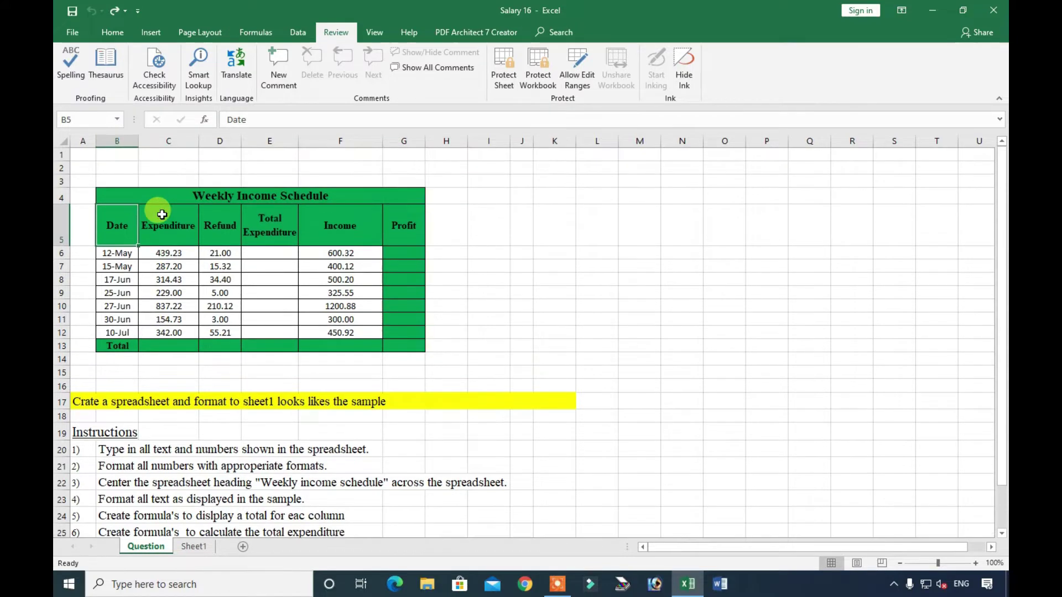
drag(138, 196, 310, 342)
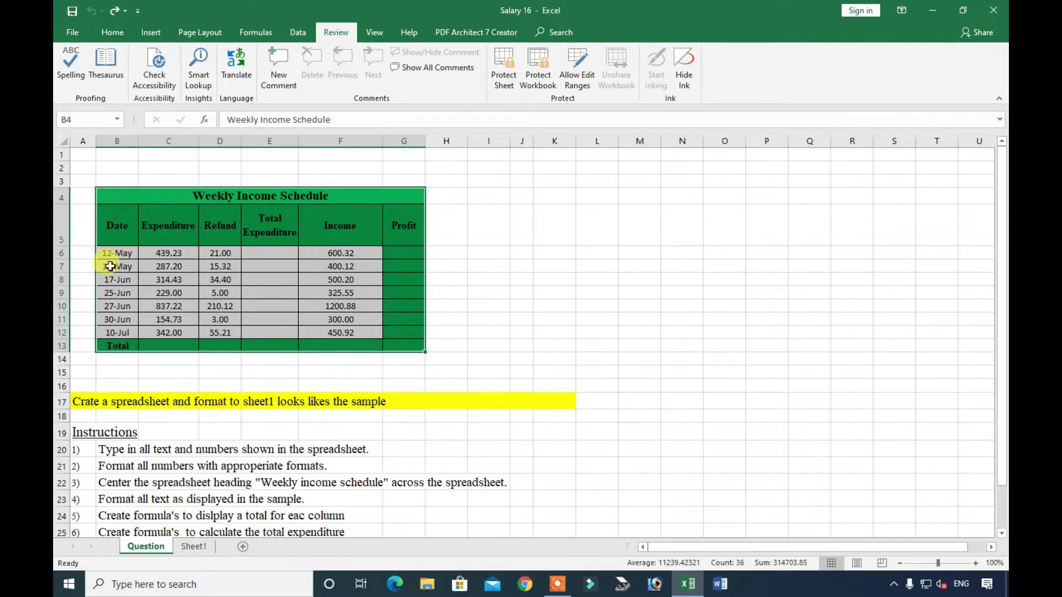
drag(110, 266, 389, 269)
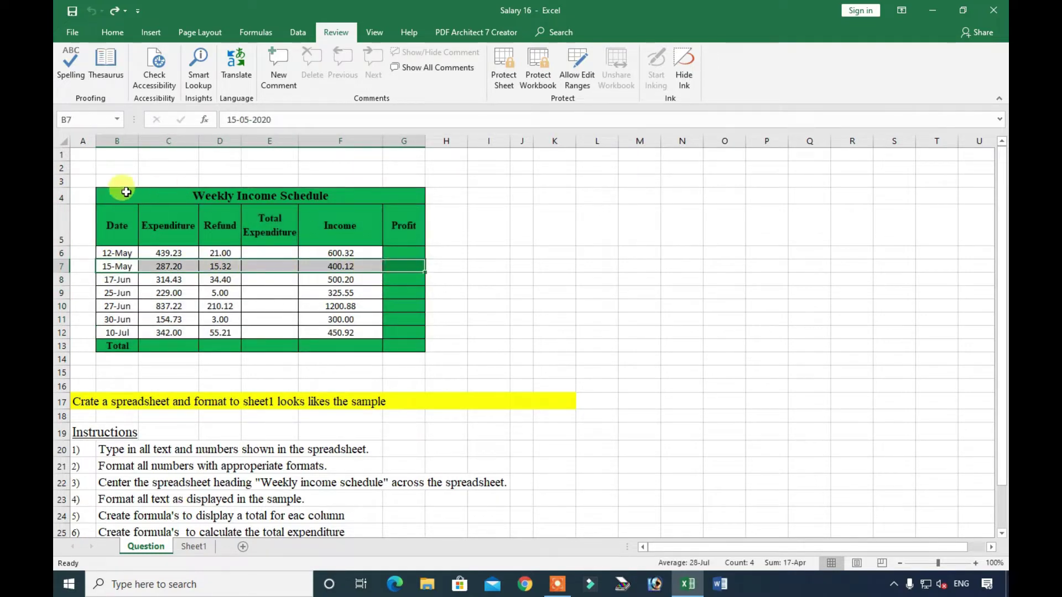
click(110, 196)
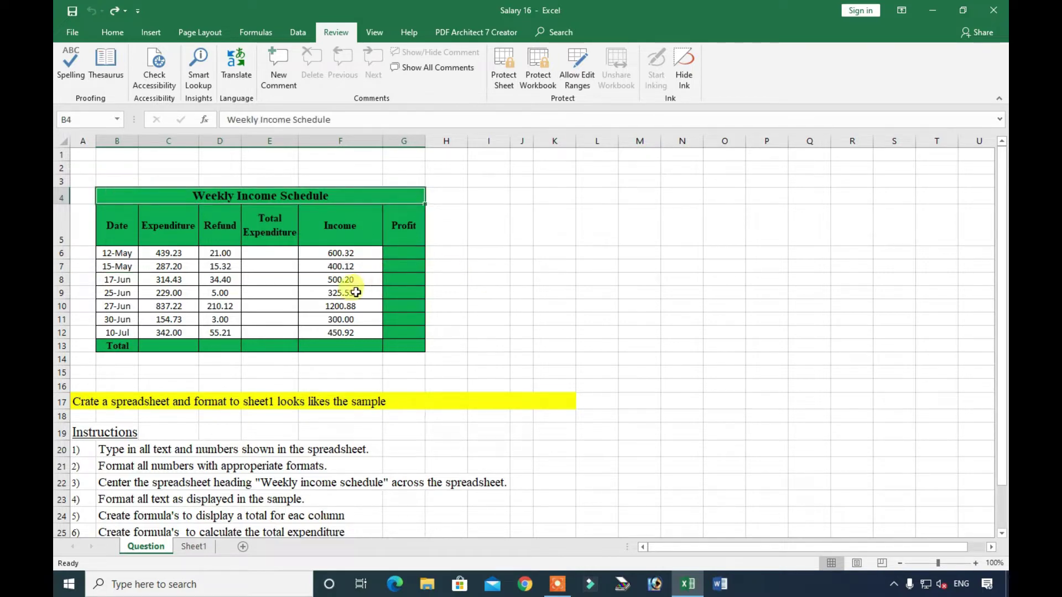
Step: Copy the Weekly Income Schedule table in B4:G13 of the Question sheet and paste it into Sheet1 starting at B5
drag(156, 203, 267, 346)
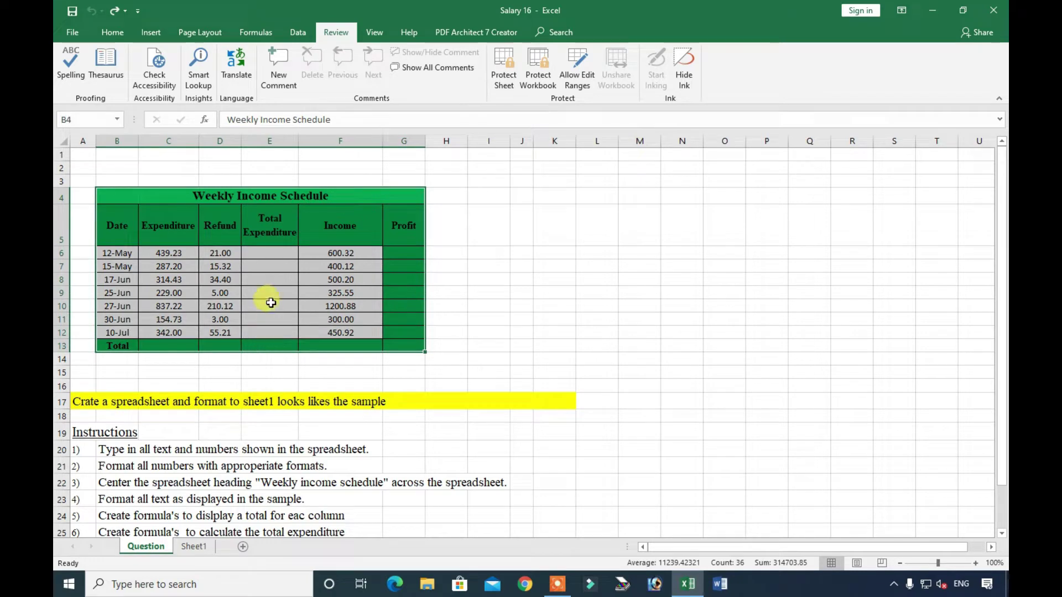
key(ctrl+c)
click(194, 547)
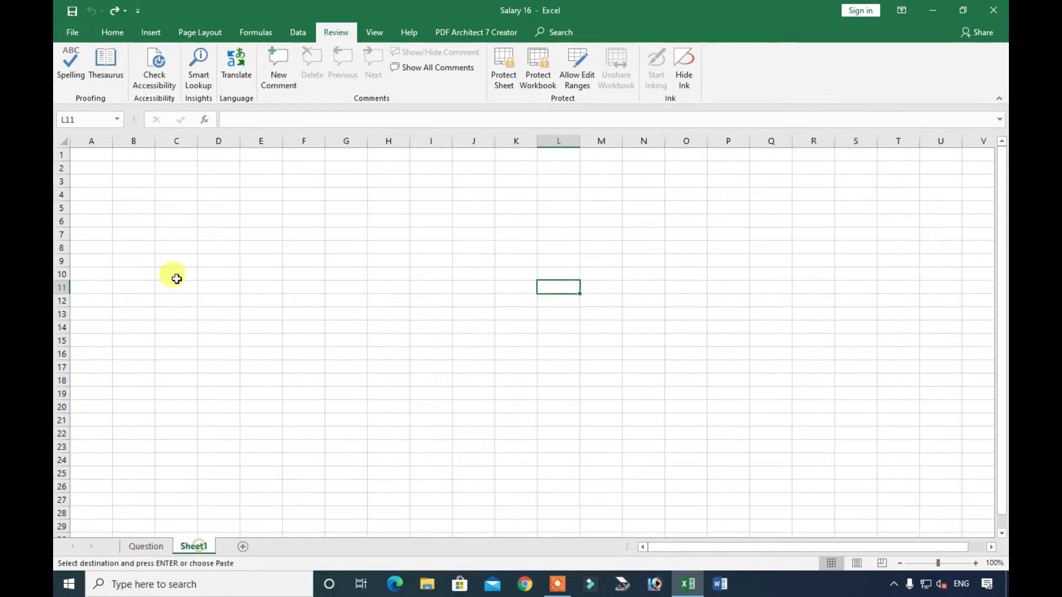
click(142, 215)
key(ctrl+v)
click(477, 244)
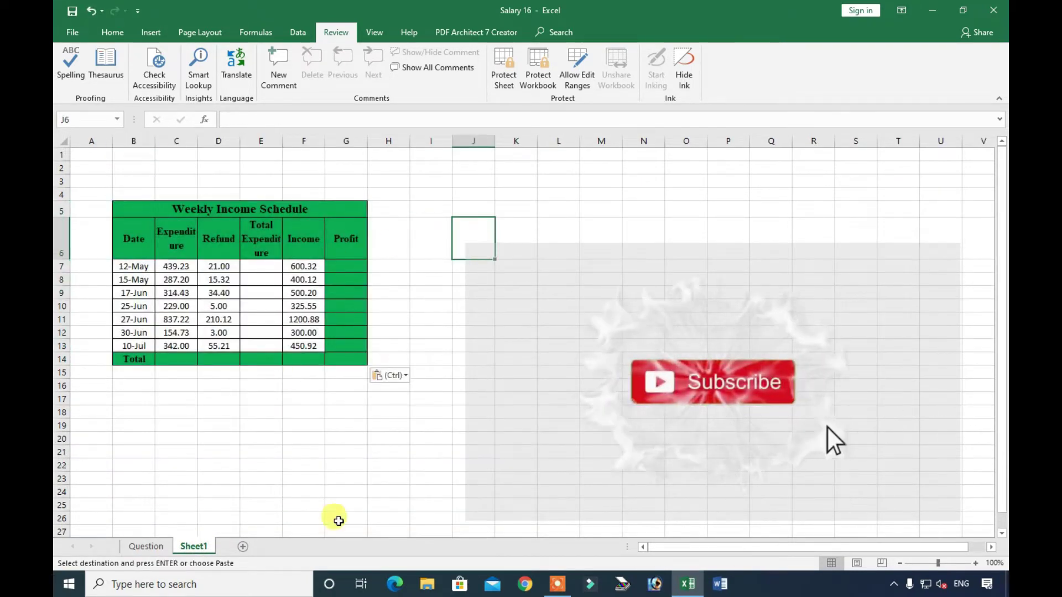
Step: Compare the pasted table with the sample and widen column C on Sheet1 so the Expenditure heading fits on one line
click(146, 547)
click(327, 384)
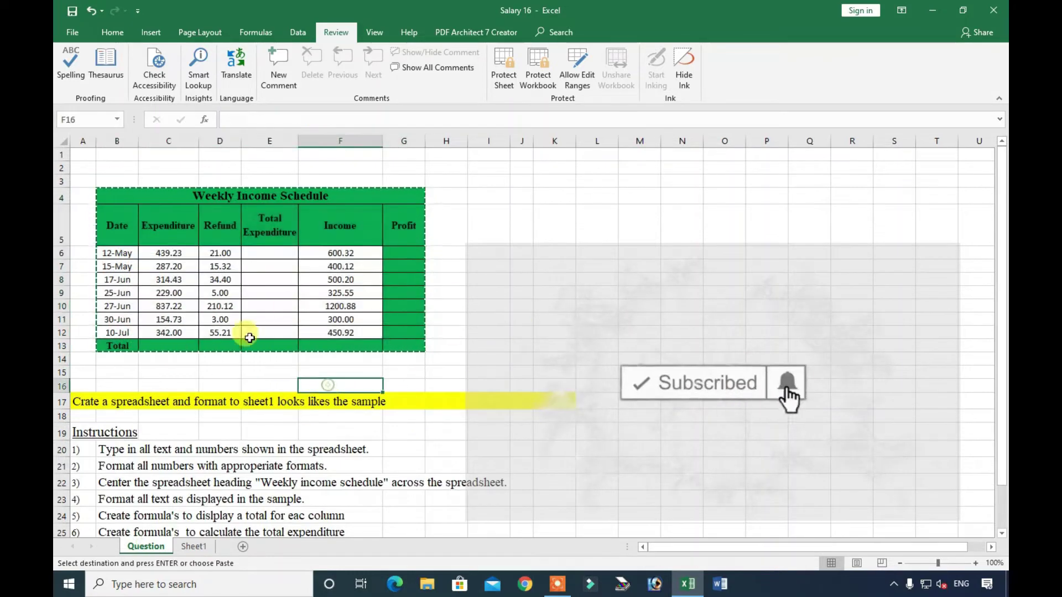
click(193, 546)
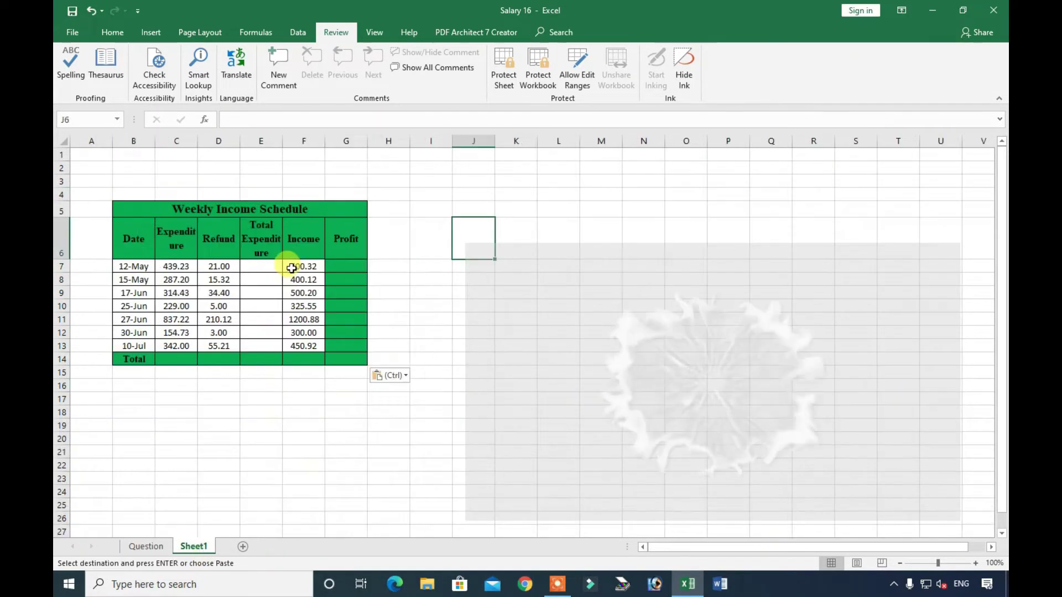
click(176, 167)
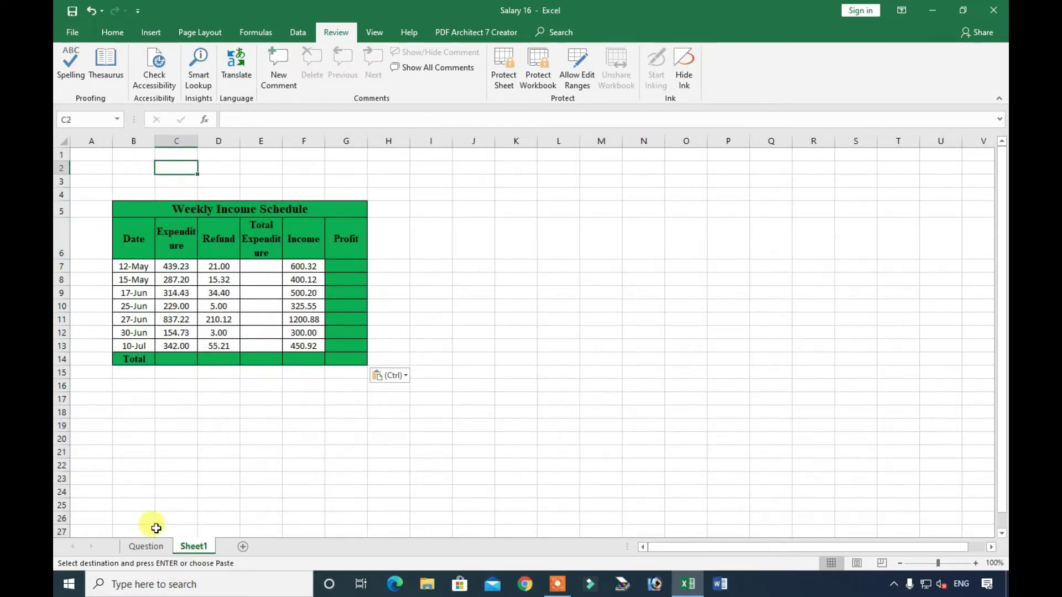
click(156, 546)
click(196, 546)
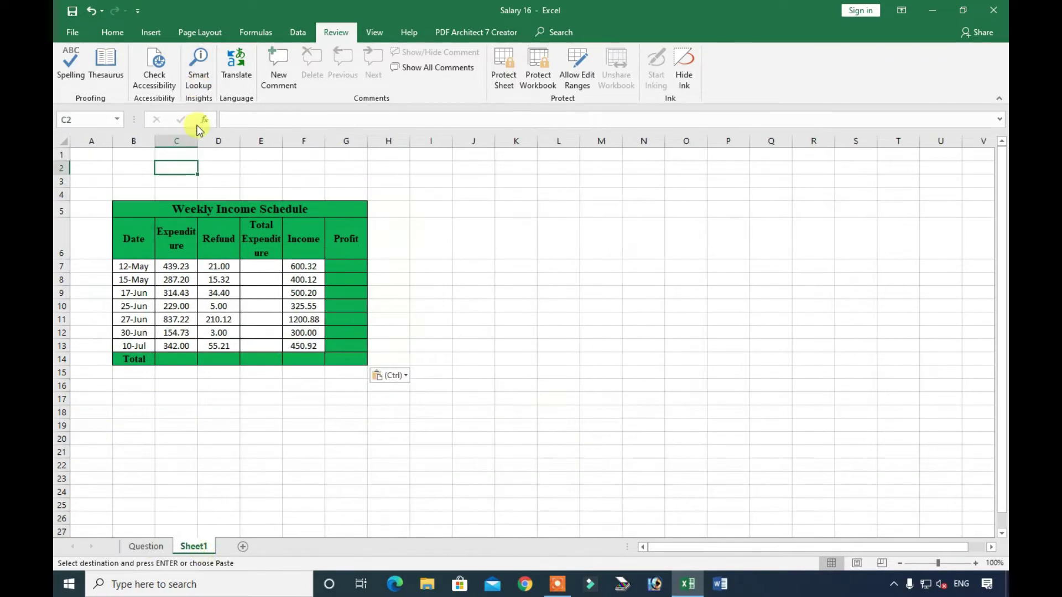
drag(194, 139, 233, 140)
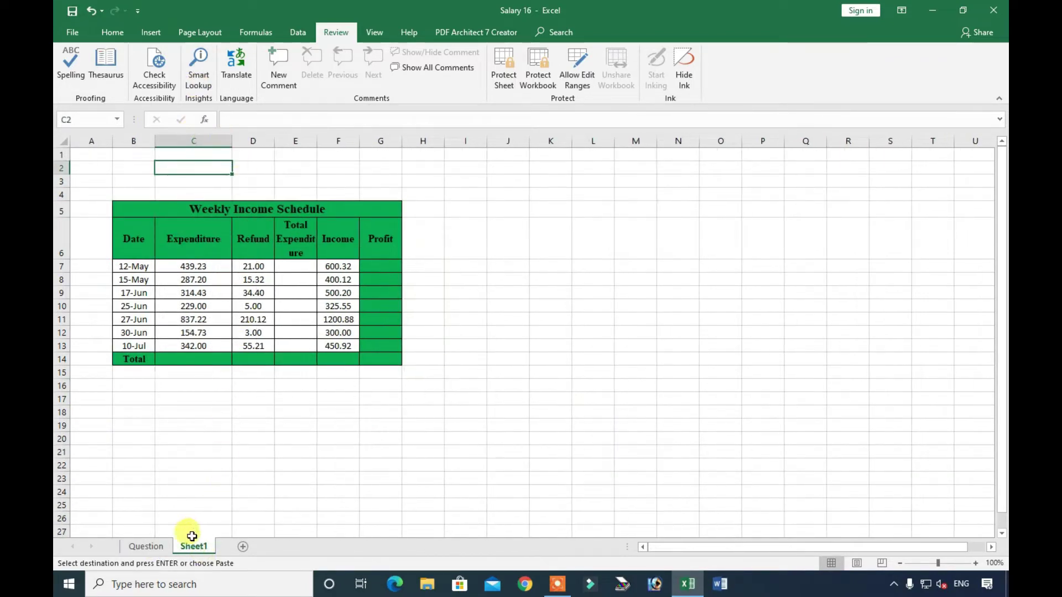
Step: Clear the copy selection on the Question sheet and widen column E on Sheet1 so its Total Expenditure heading matches the sample's line breaks
click(141, 546)
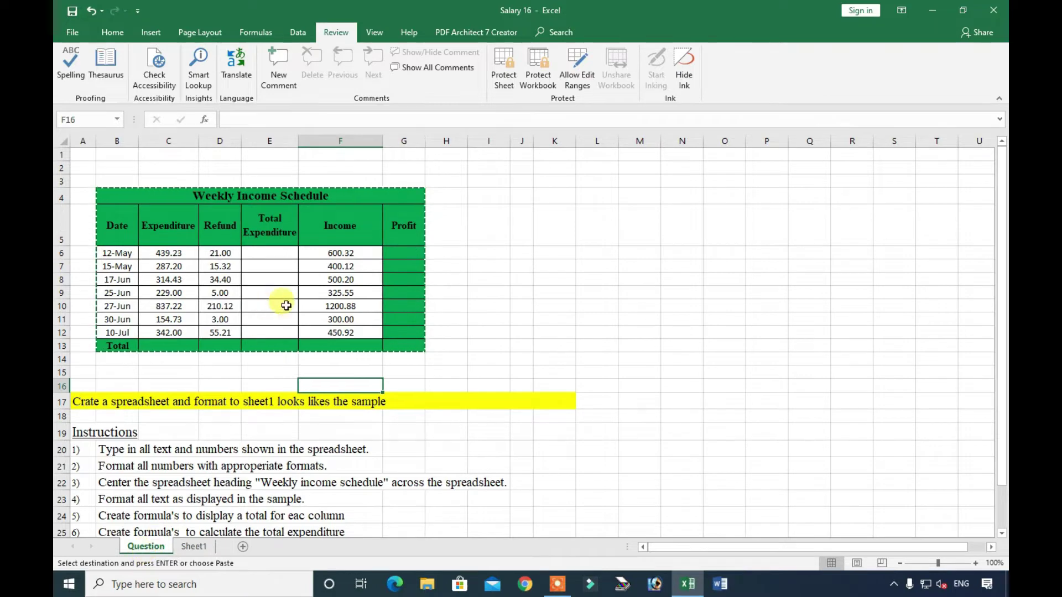
click(604, 291)
key(Escape)
click(160, 258)
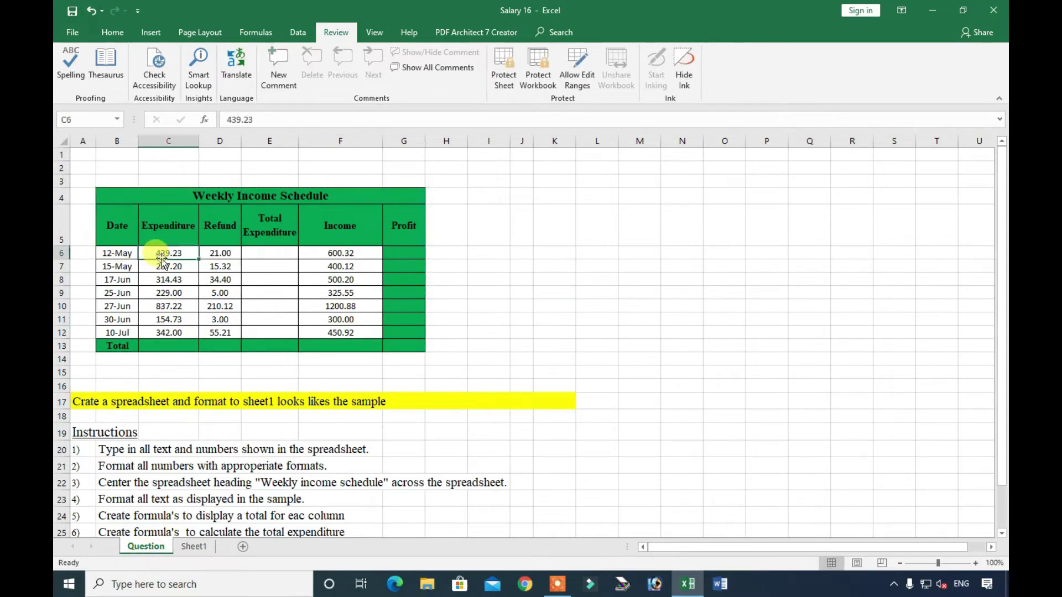
click(108, 31)
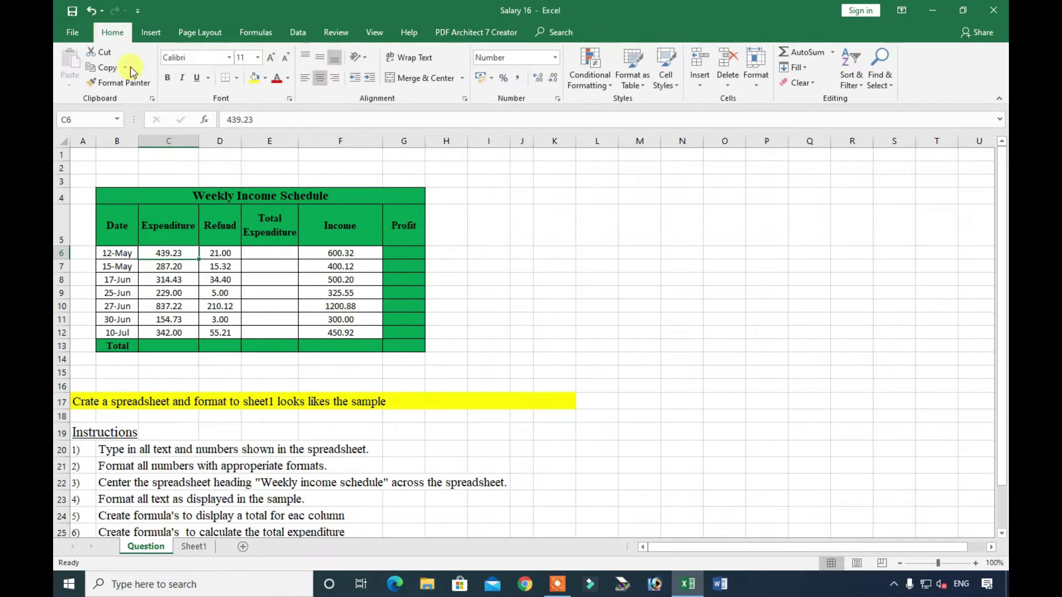
click(193, 547)
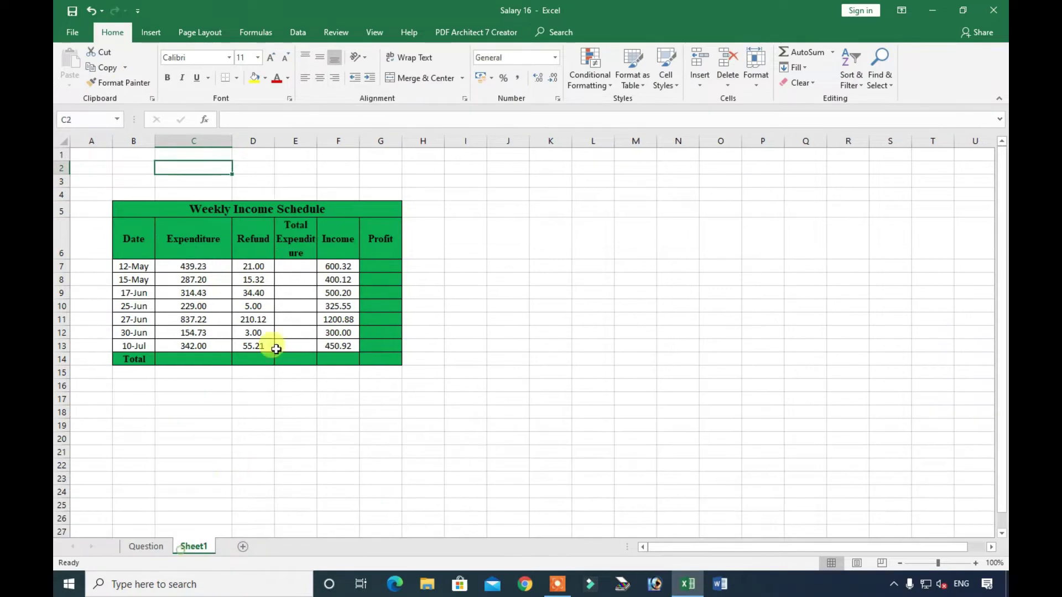
drag(318, 140, 333, 140)
click(487, 266)
click(148, 546)
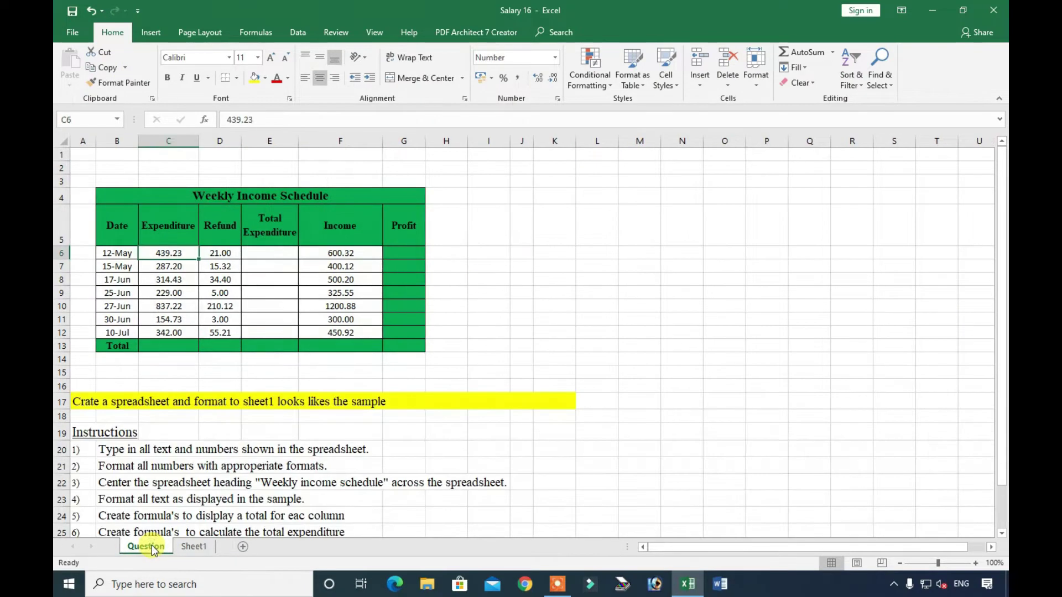
click(190, 547)
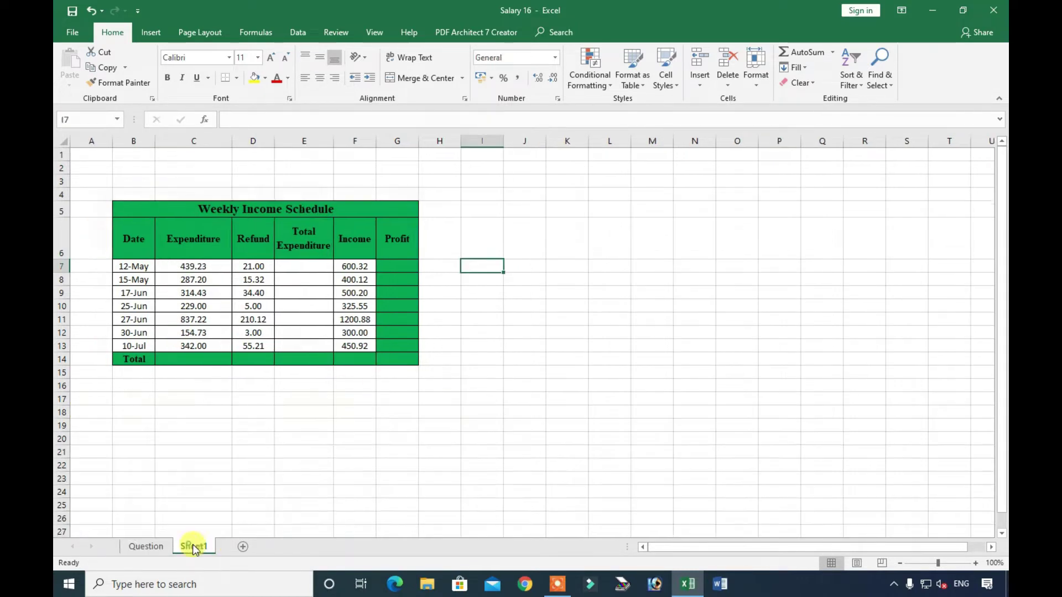
Step: Widen column G on Sheet1 so the Profit column resembles the sample, and check it against the table on the Question sheet
click(420, 138)
click(441, 357)
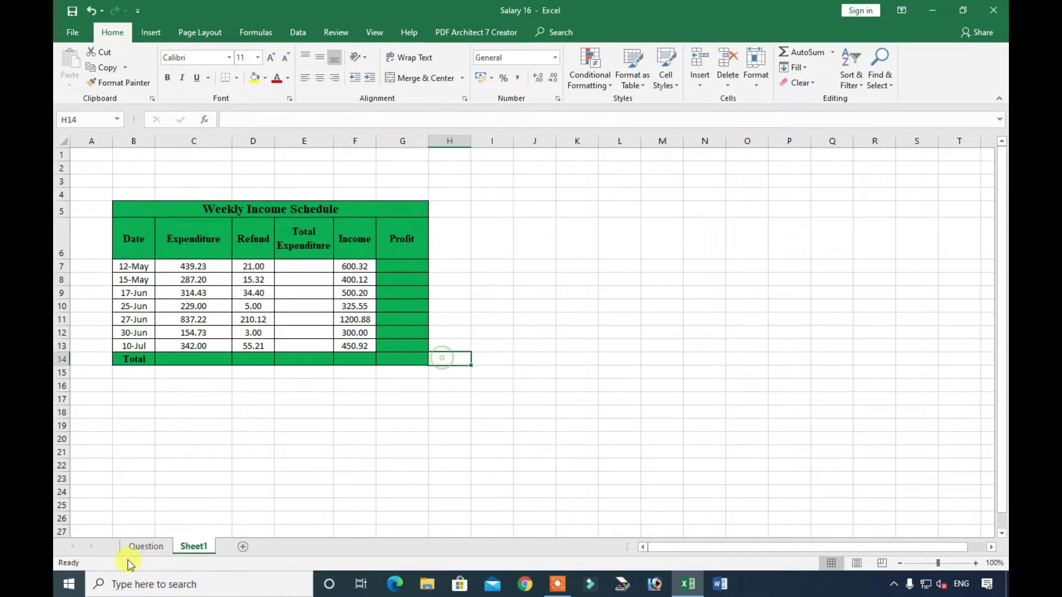
click(146, 547)
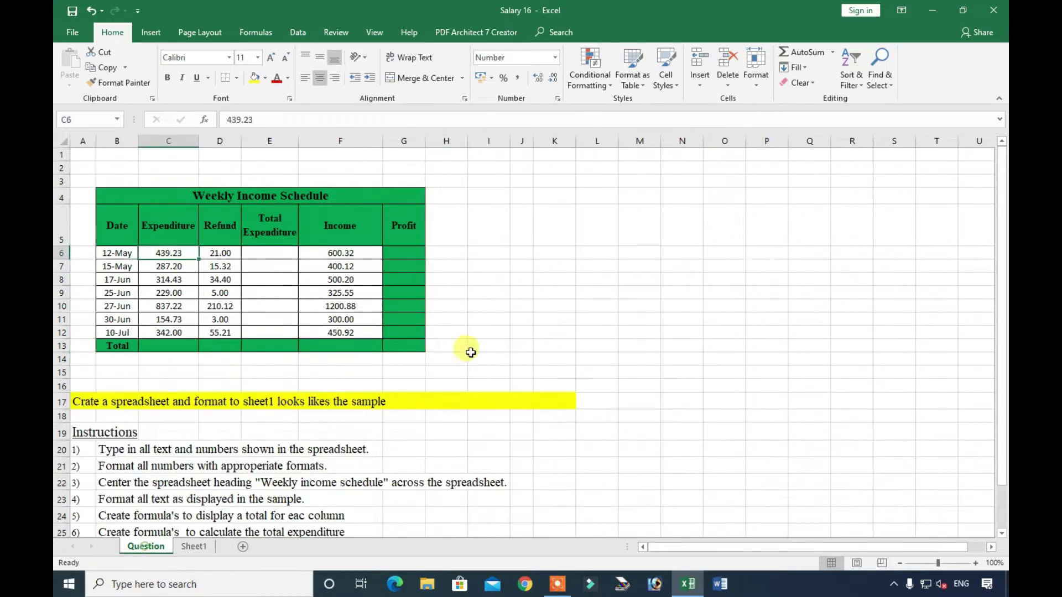
Step: Remove the green fill from the whole Weekly Income Schedule table in B5:G14 on Sheet1
click(193, 547)
drag(194, 214, 353, 305)
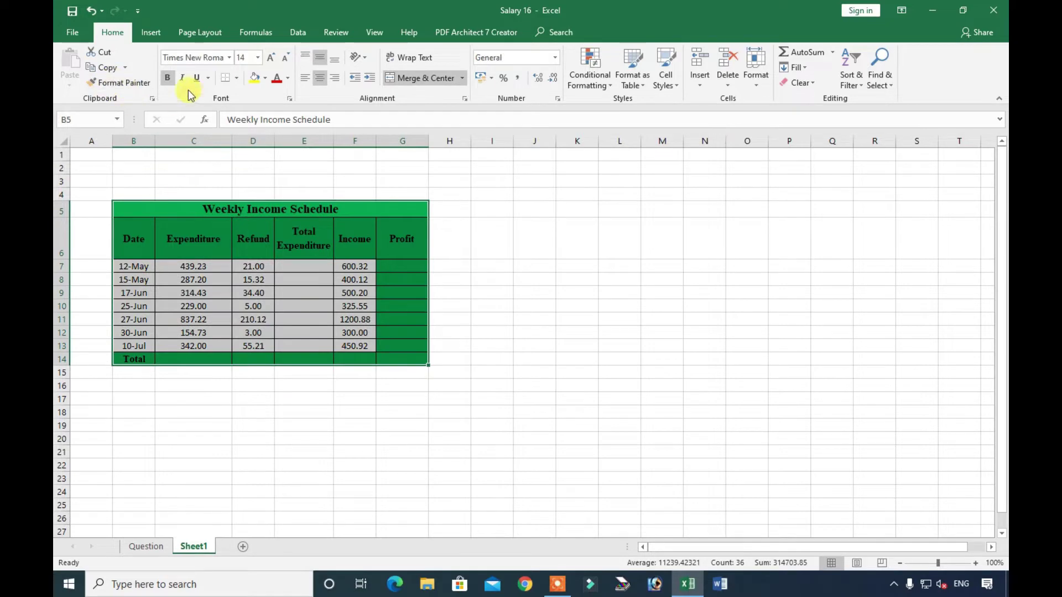
click(265, 79)
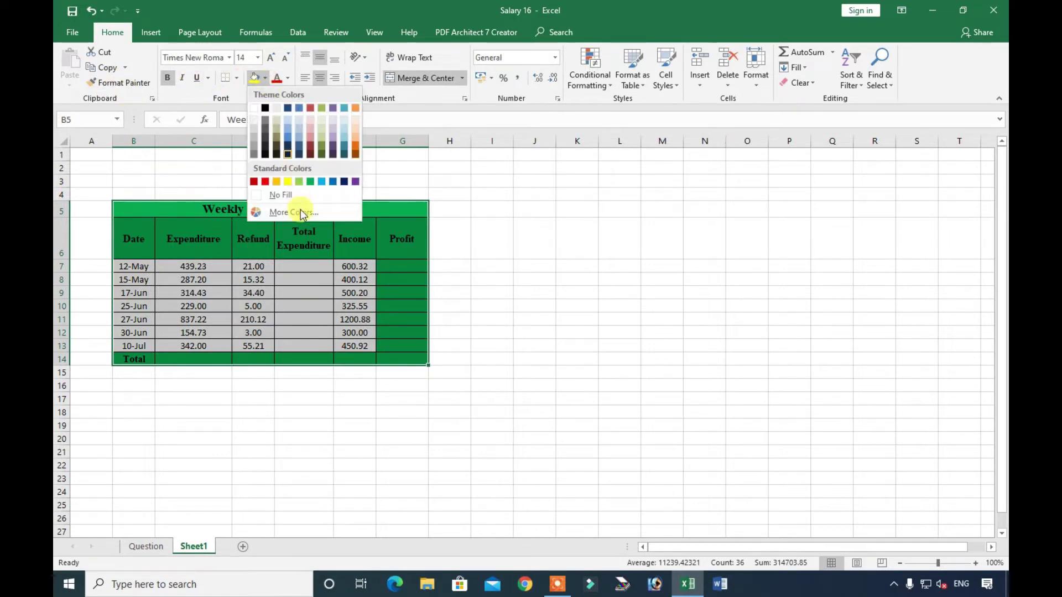
click(295, 196)
click(545, 265)
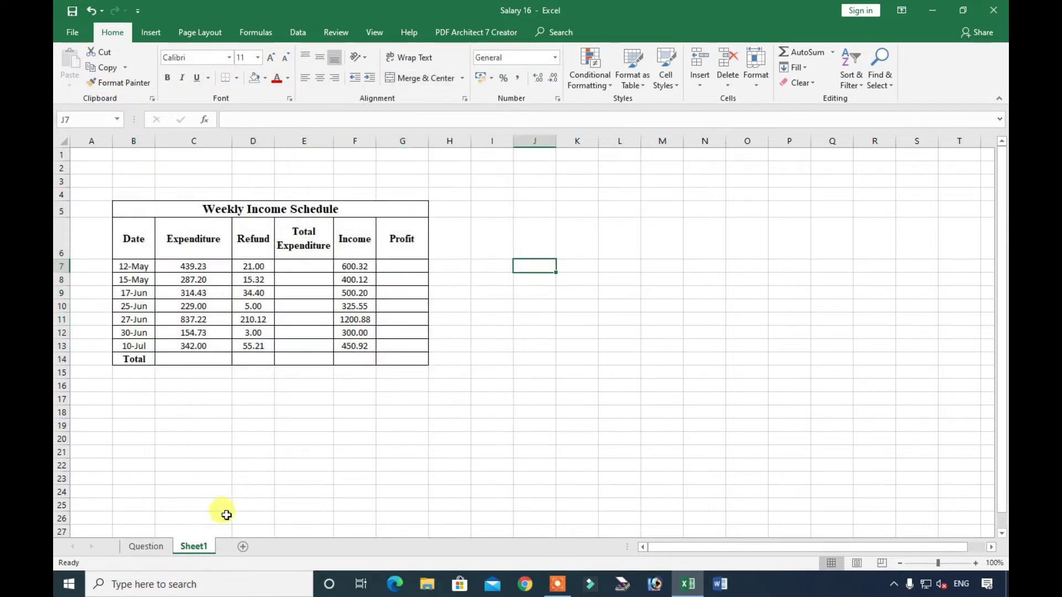
Step: Remove all borders from the Weekly Income Schedule table in B5:G14 on Sheet1
drag(120, 207, 368, 352)
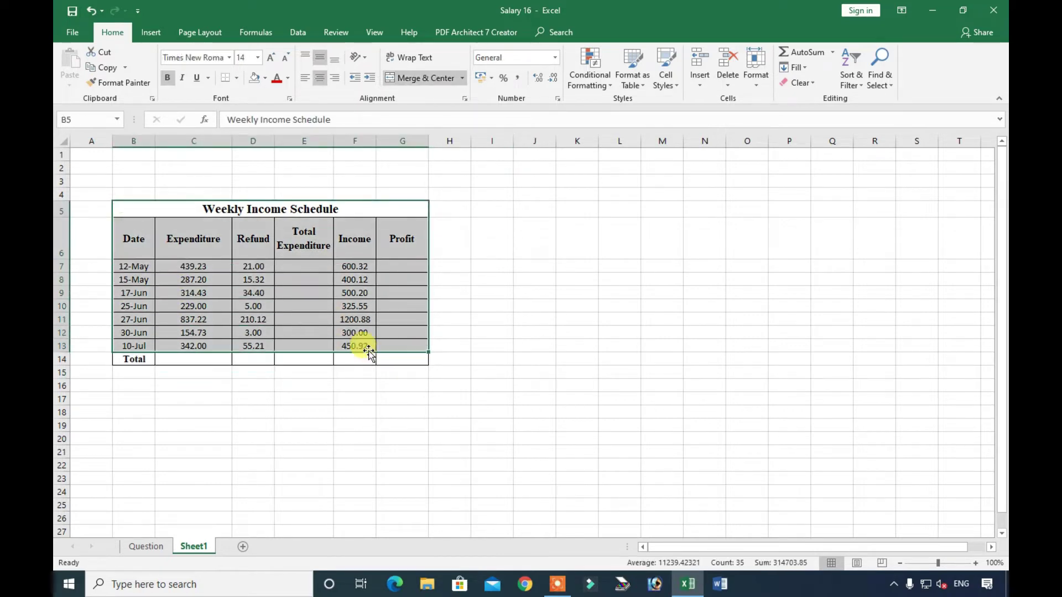
click(236, 78)
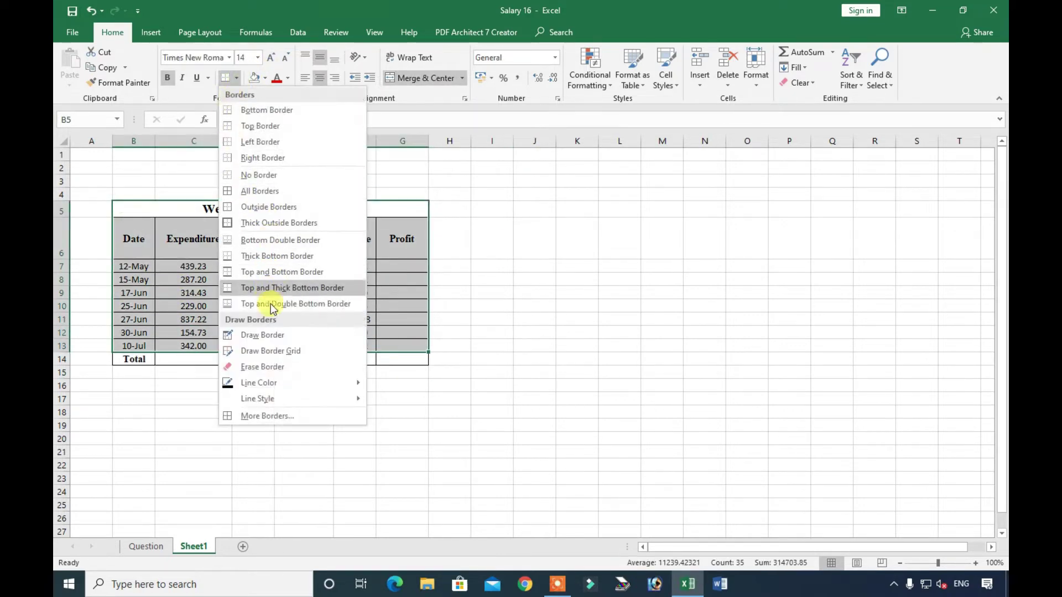
click(469, 206)
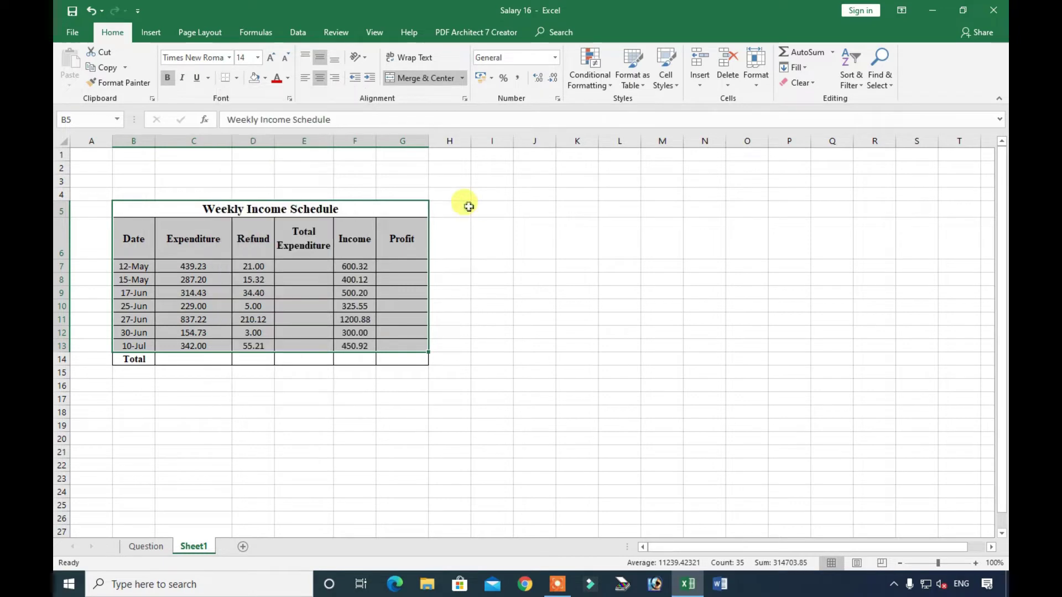
key(shift+Down)
click(236, 78)
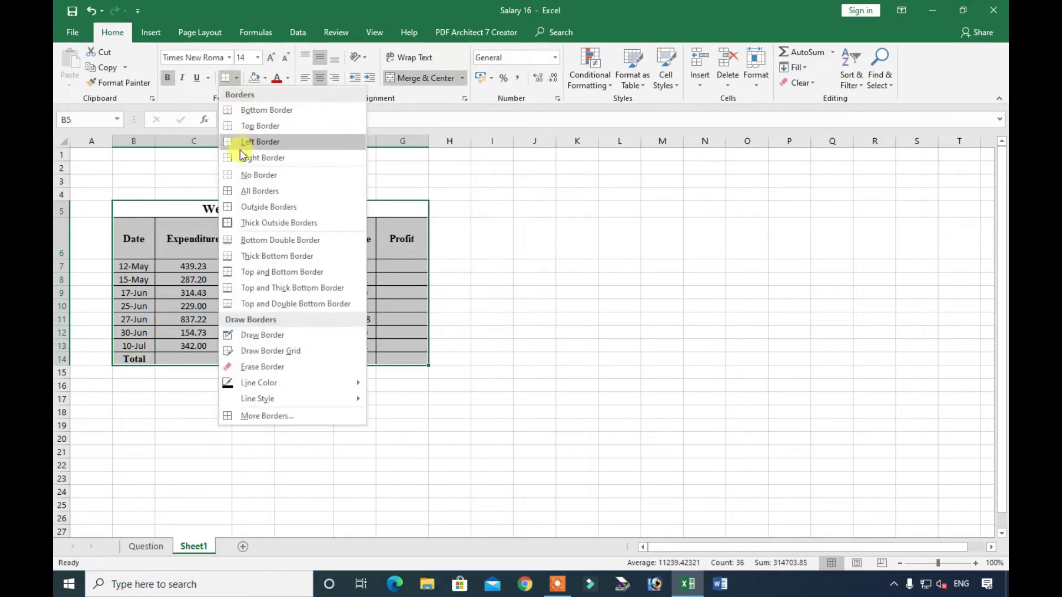
click(243, 174)
click(659, 263)
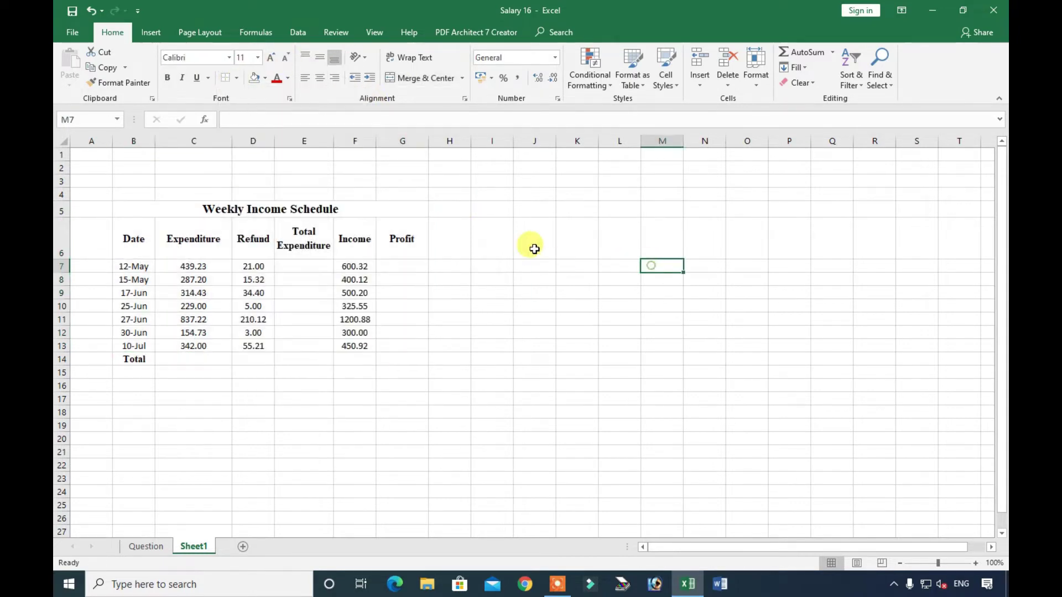
Step: Review the first instruction on the Question sheet about typing in all text and numbers, and compare the sample with the Sheet1 table
click(169, 549)
click(117, 226)
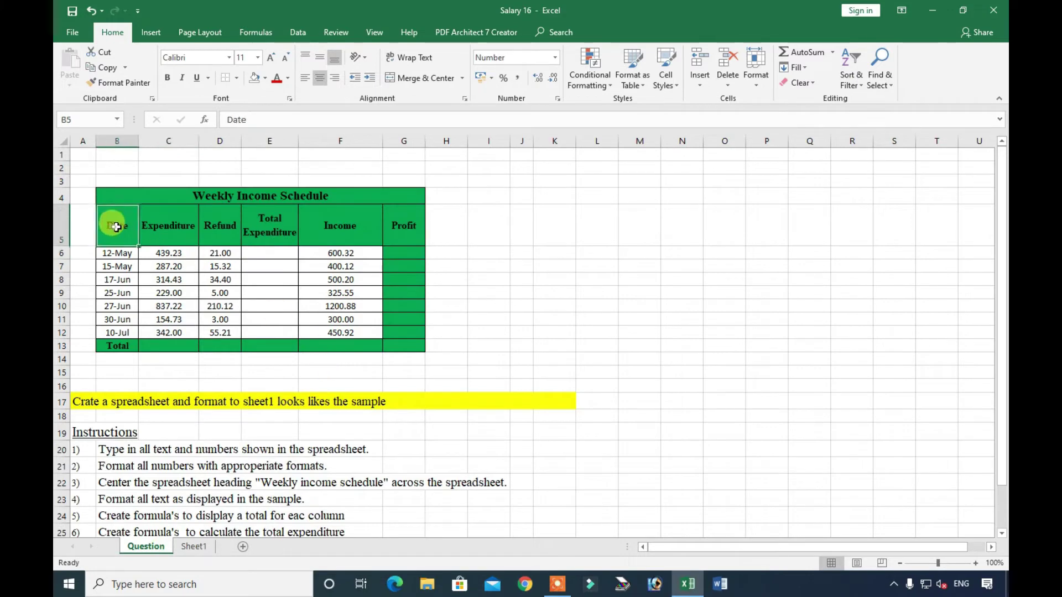
click(105, 449)
scroll(105, 443, down, 1)
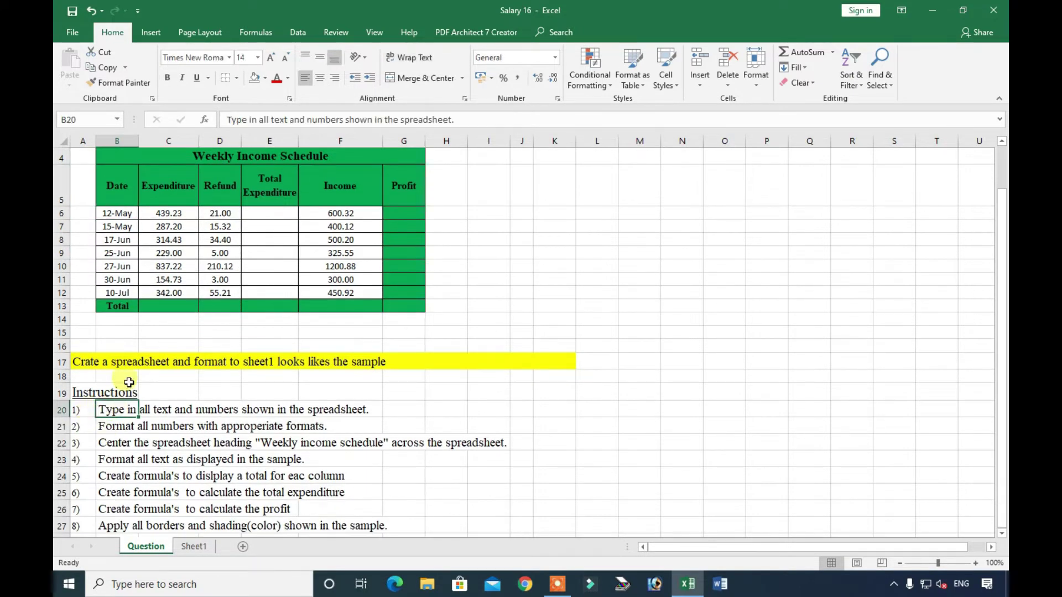
drag(117, 411, 412, 411)
drag(108, 156, 415, 293)
click(194, 547)
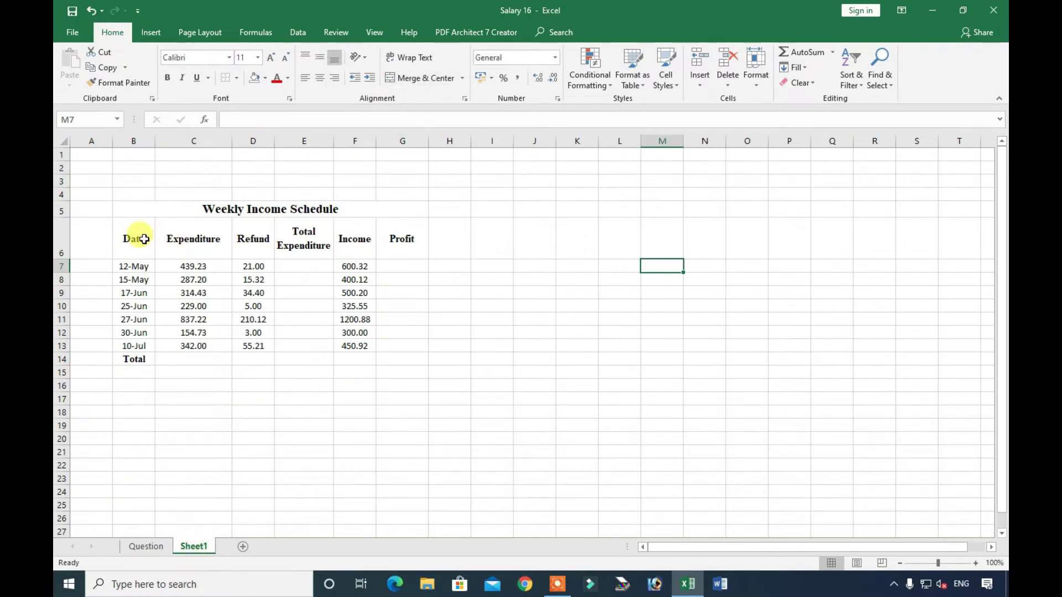
drag(136, 209, 341, 358)
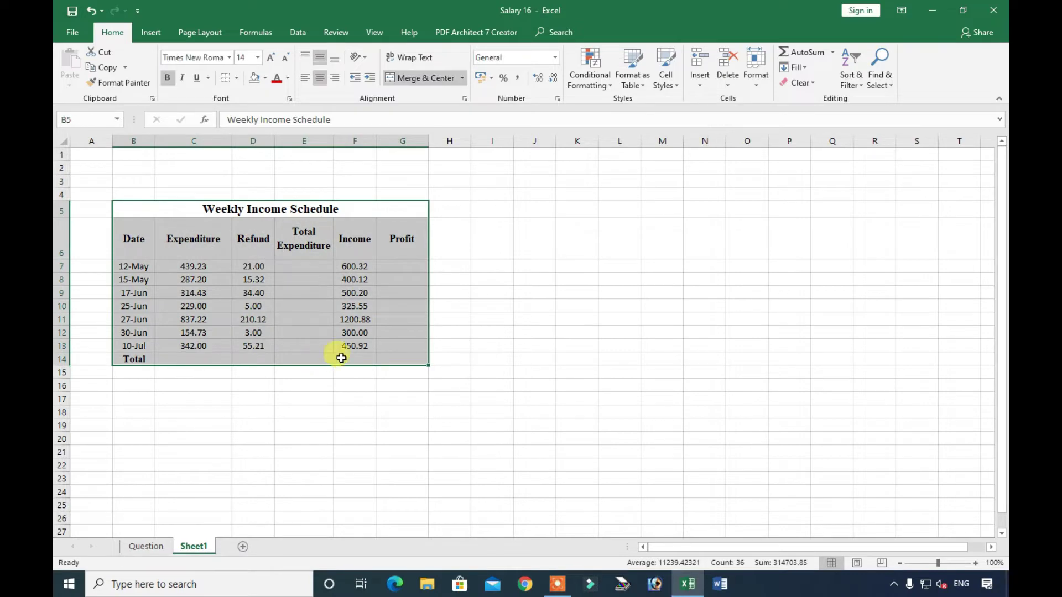
click(159, 546)
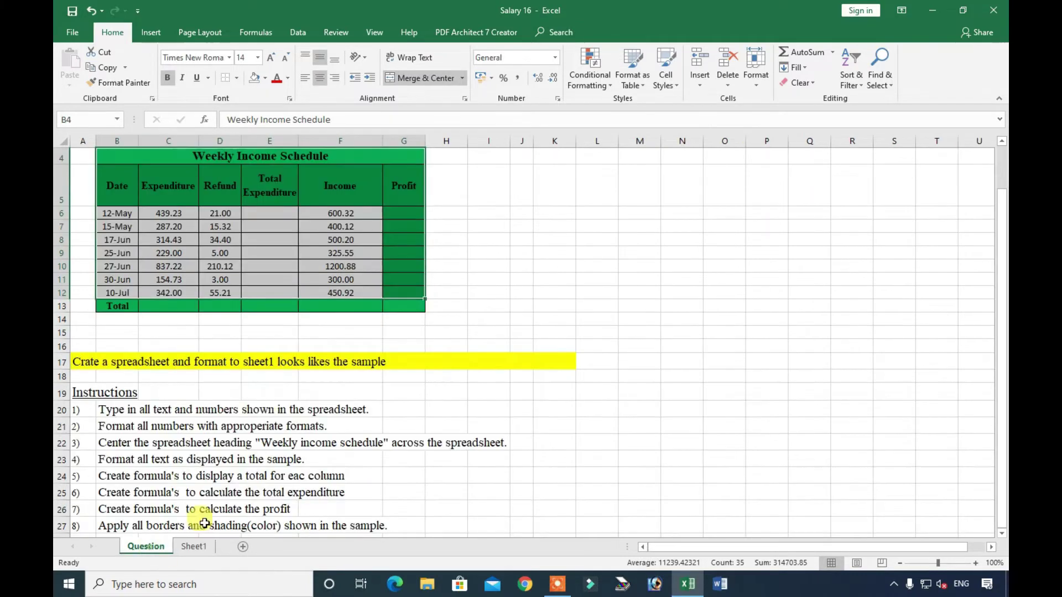
Step: Read the second instruction about number formats and examine the date and expenditure values in the sample table
click(265, 408)
scroll(260, 398, down, 2)
drag(143, 361, 376, 357)
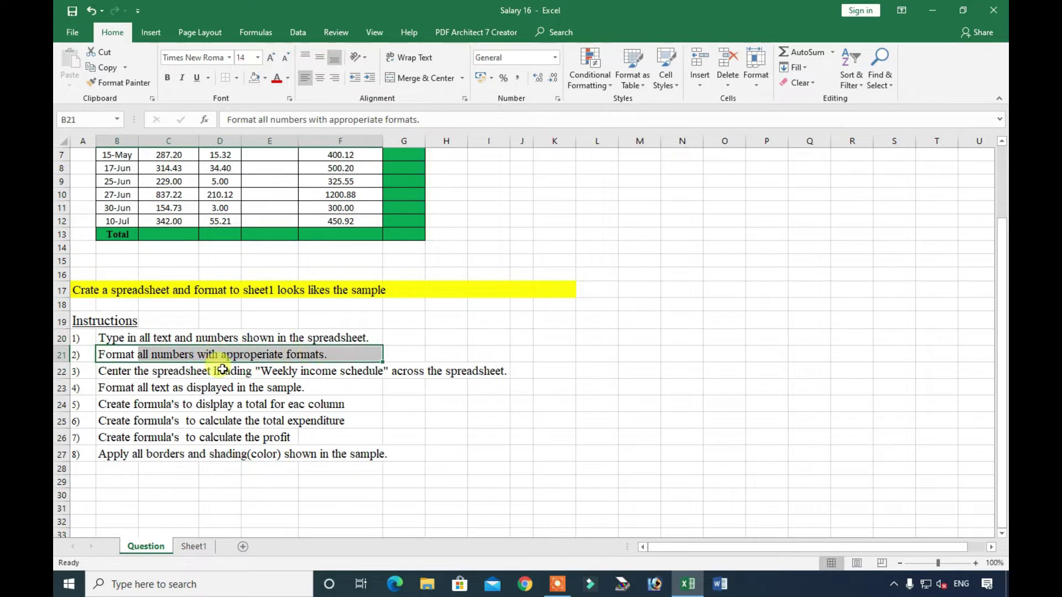
scroll(187, 371, up, 2)
drag(123, 219, 119, 304)
drag(168, 215, 177, 303)
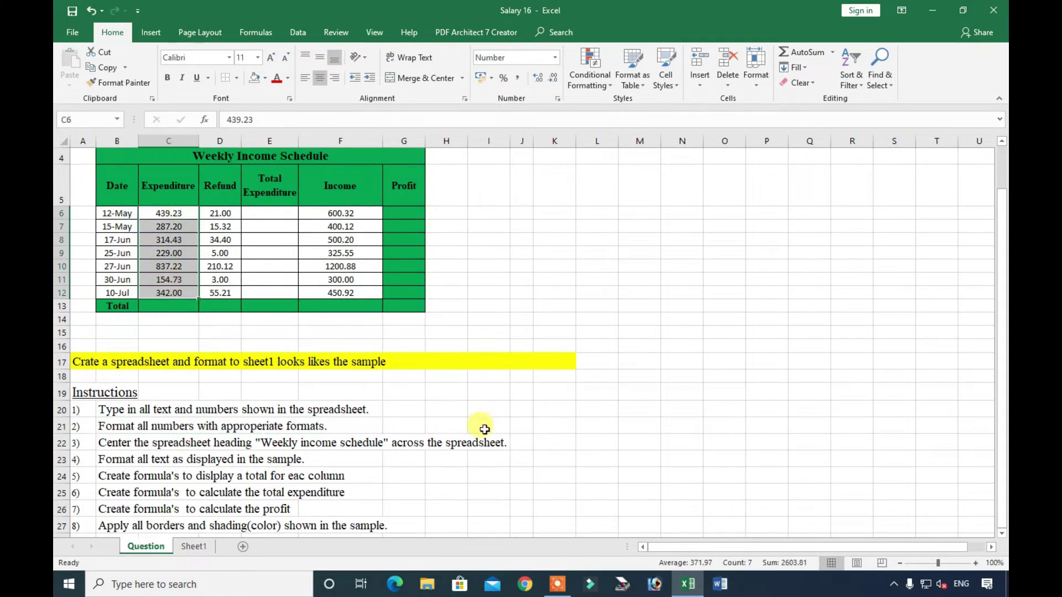
Step: Enter 12-may as the first date in cell B7 on Sheet1
click(193, 546)
click(148, 264)
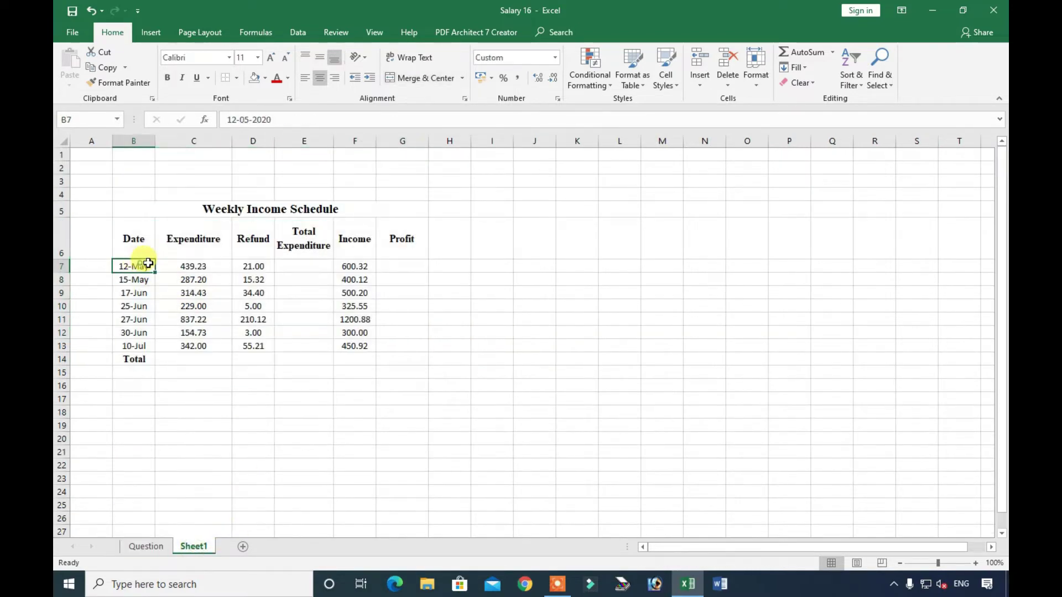
text(12)
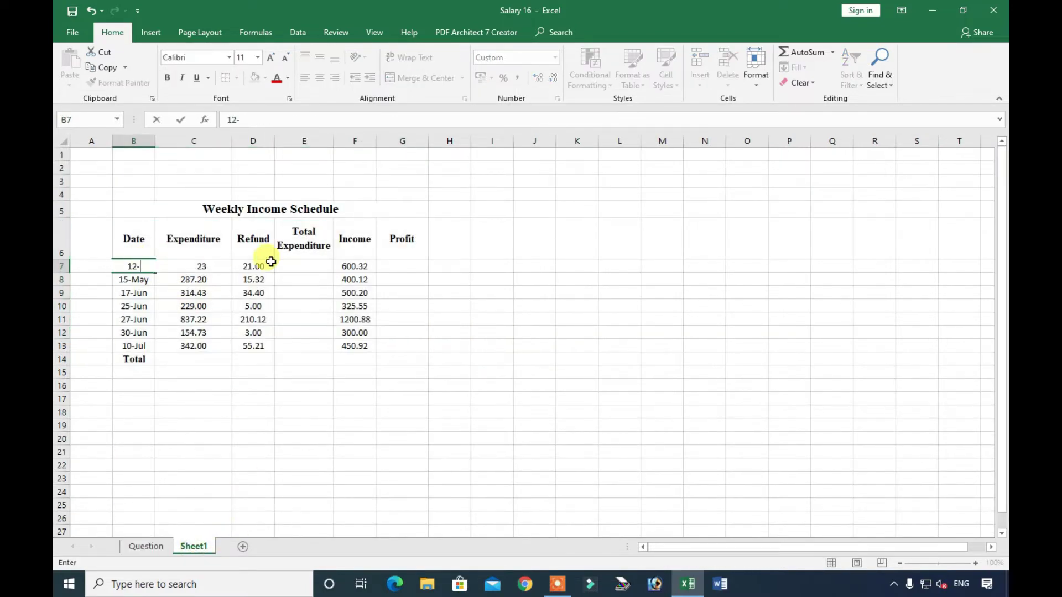
text(-may)
key(Return)
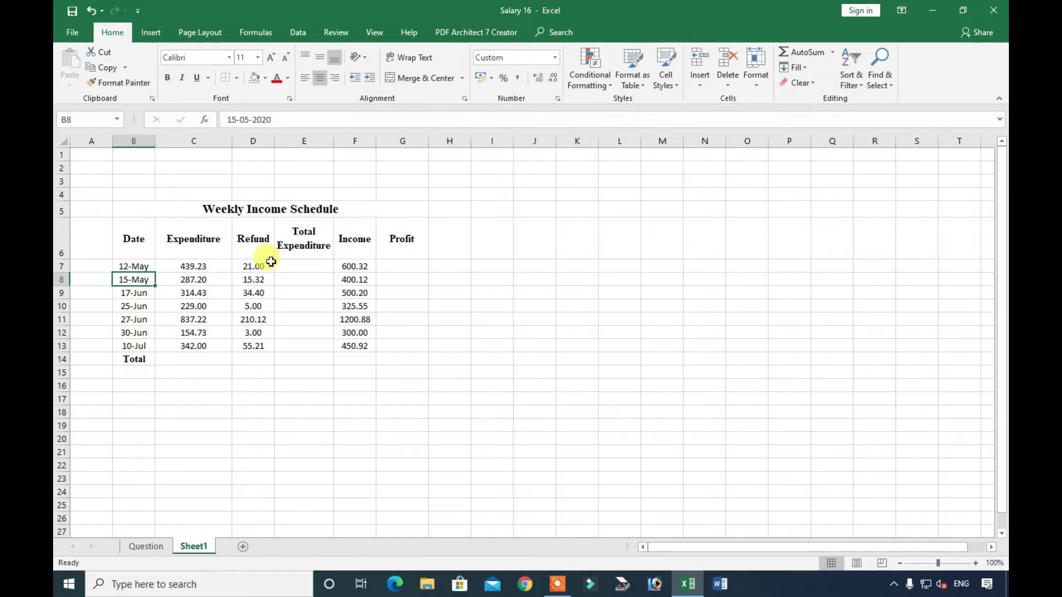
Step: Try the 14 March 2012 date format on the dates in B7:B13 of Sheet1 and undo it
drag(128, 261, 139, 340)
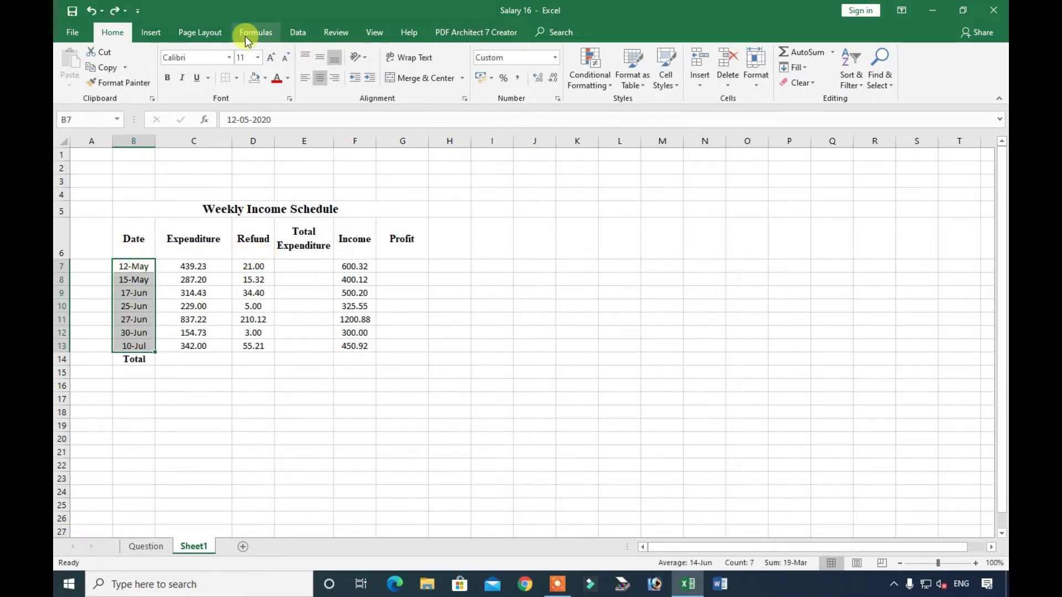
click(557, 98)
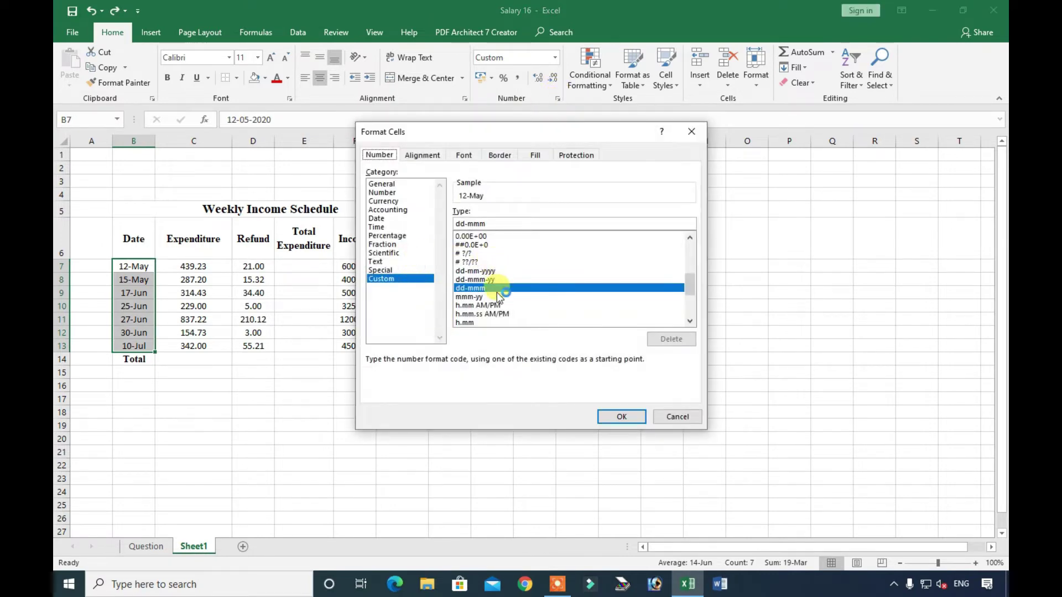
click(376, 219)
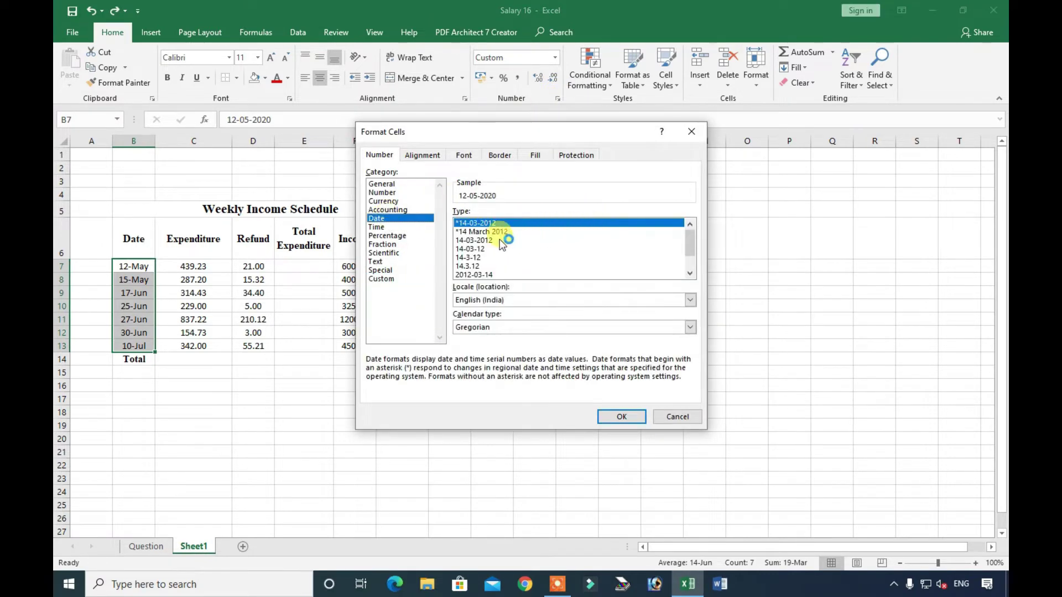
click(494, 240)
click(496, 251)
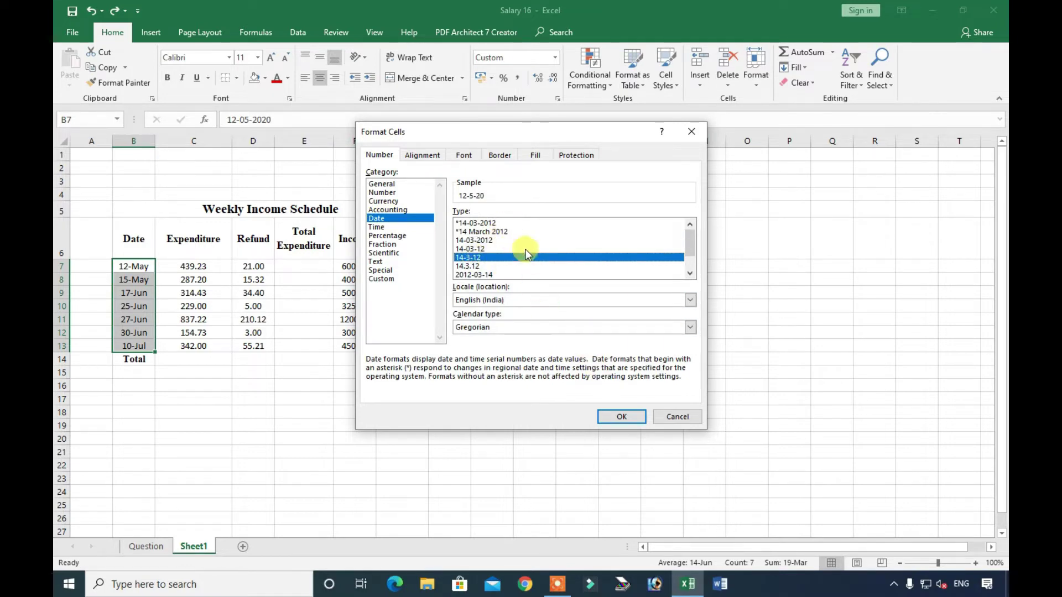
scroll(693, 250, down, 1)
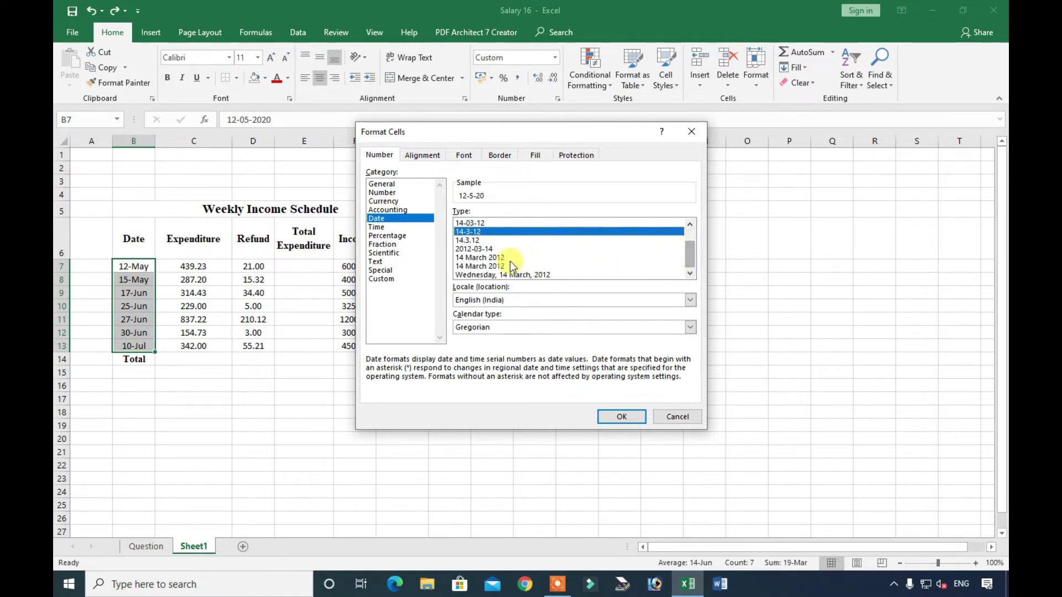
click(490, 250)
click(494, 258)
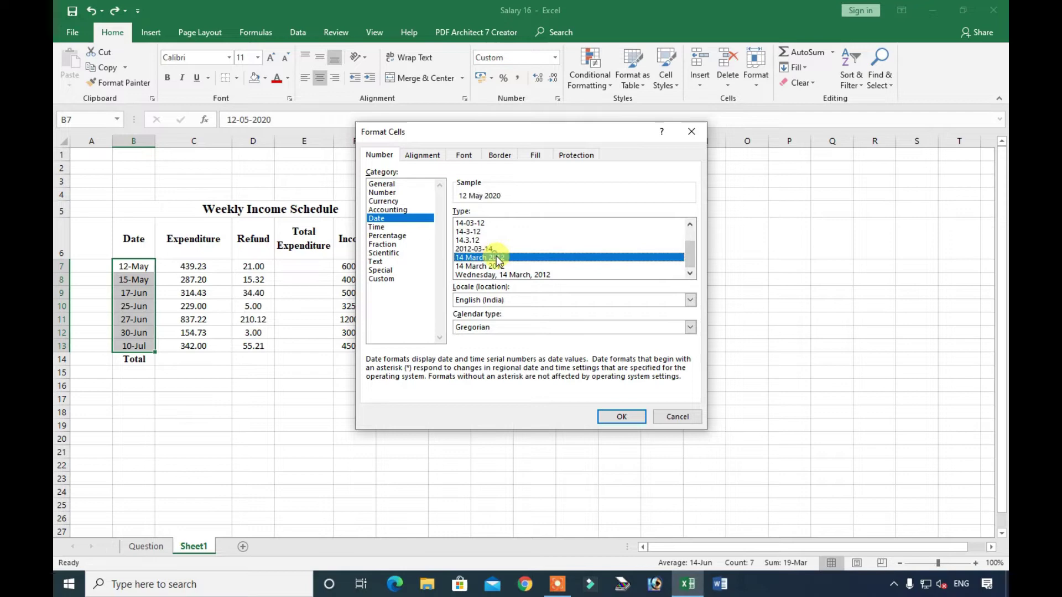
click(622, 416)
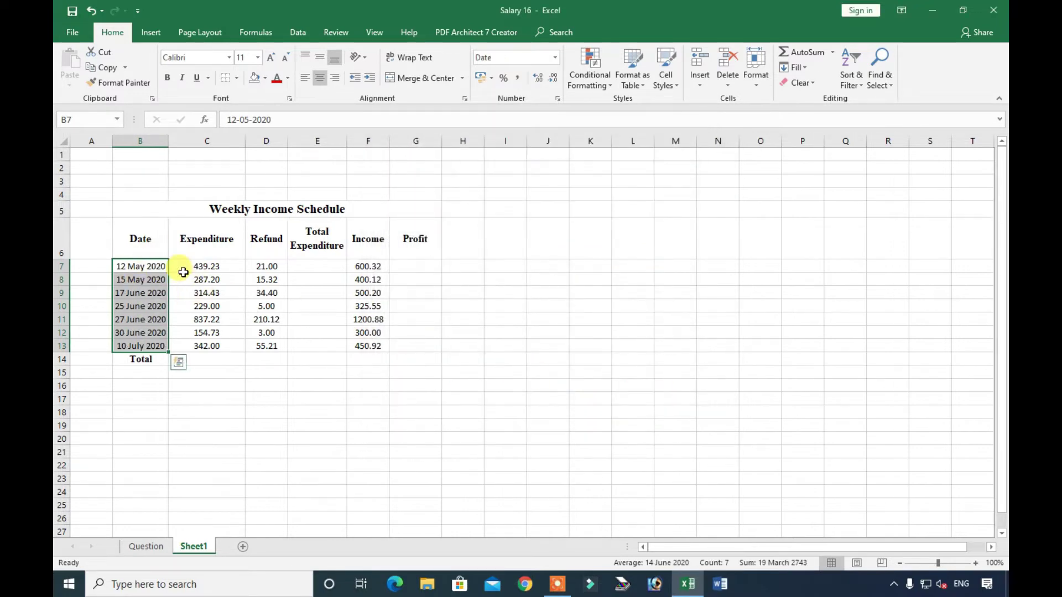
key(ctrl+z)
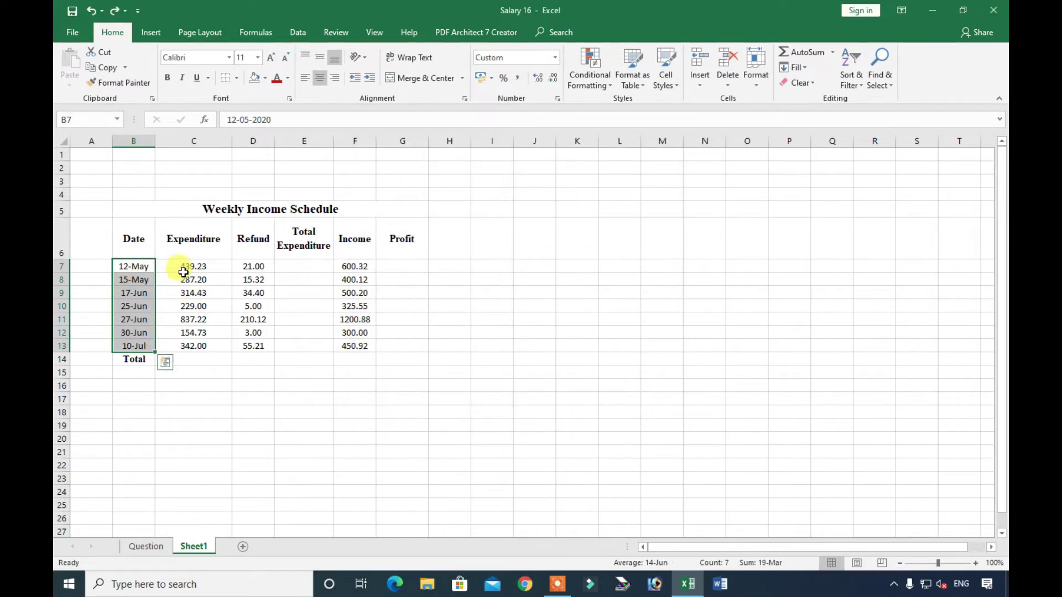
Step: Compare the date formats on the Question sheet and Sheet1, and reread the second instruction about formatting all numbers
click(146, 547)
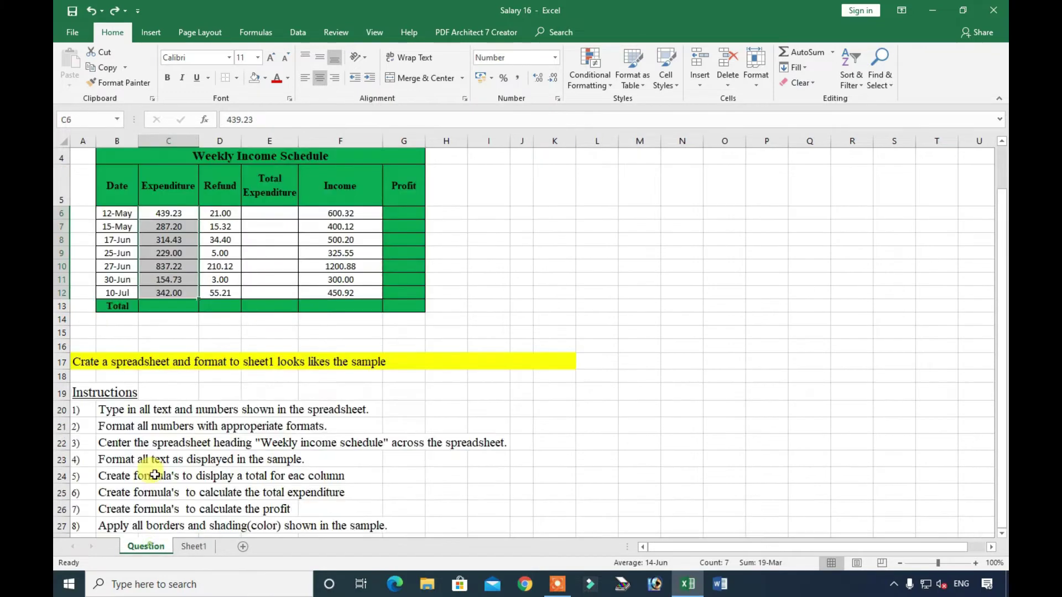
click(117, 215)
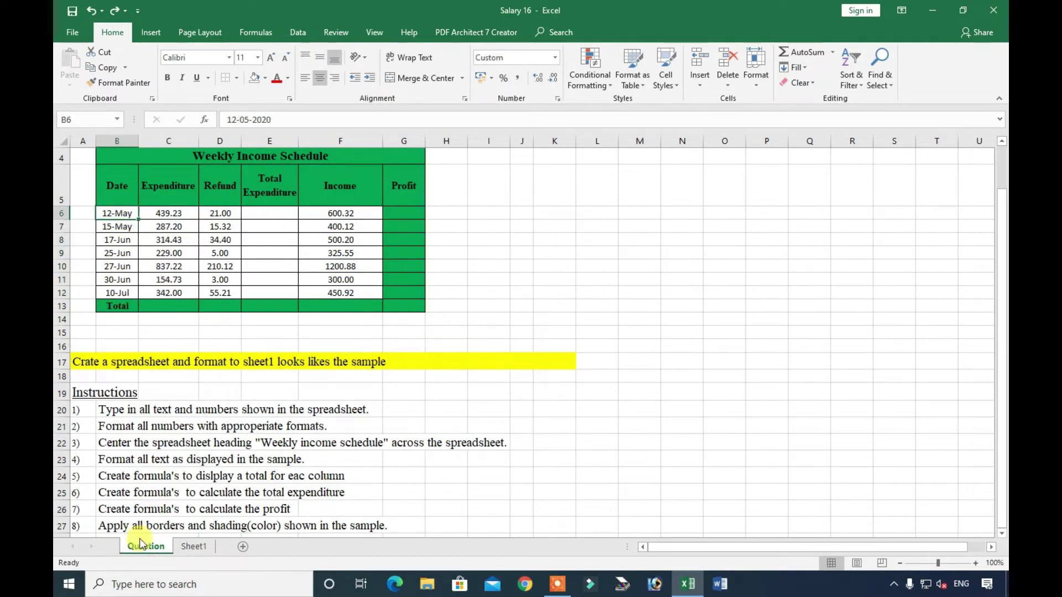
click(191, 547)
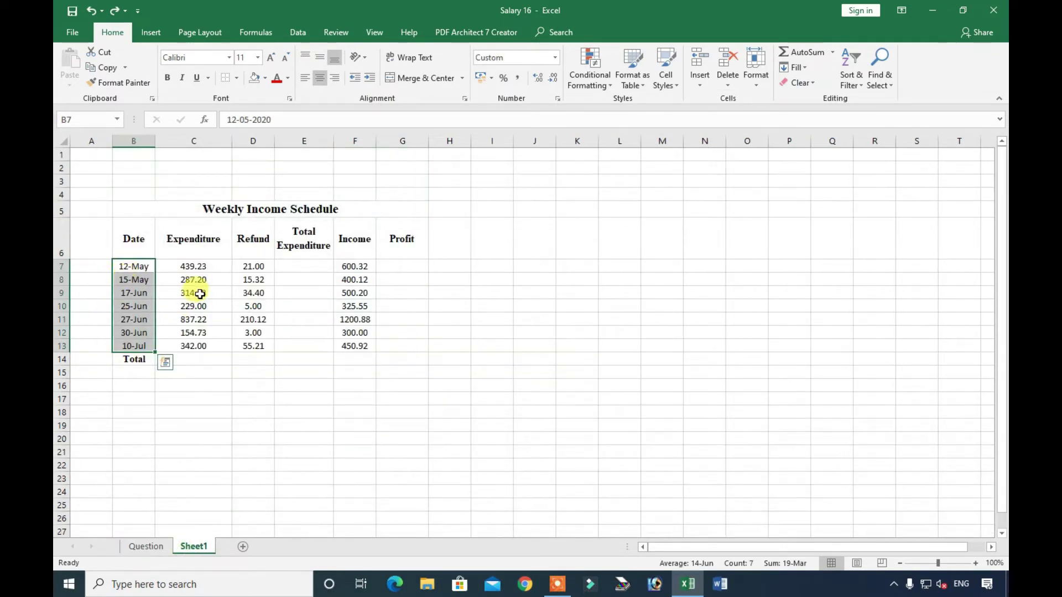
click(147, 546)
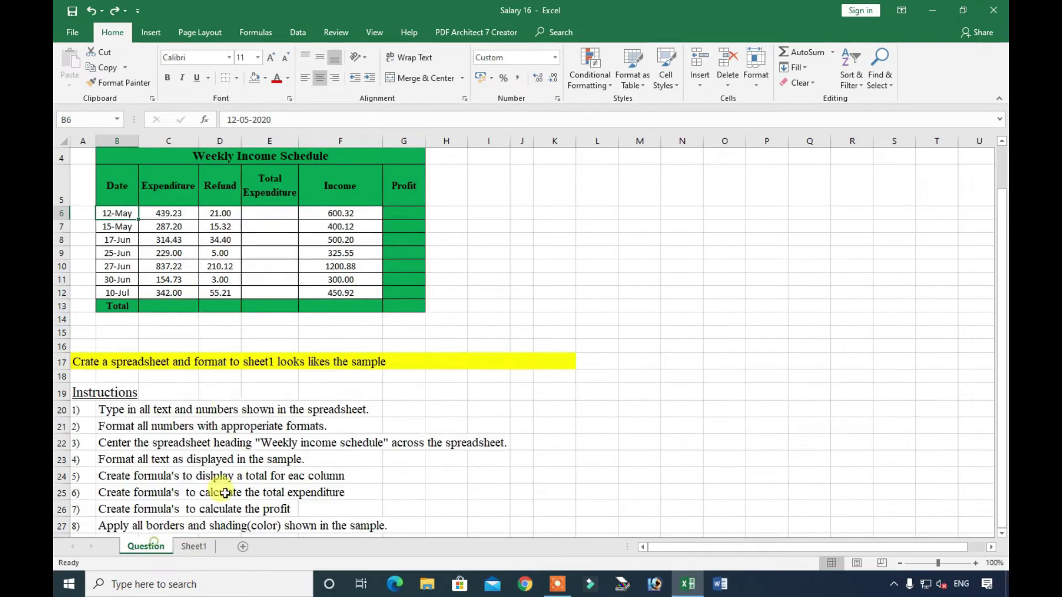
click(197, 431)
click(110, 427)
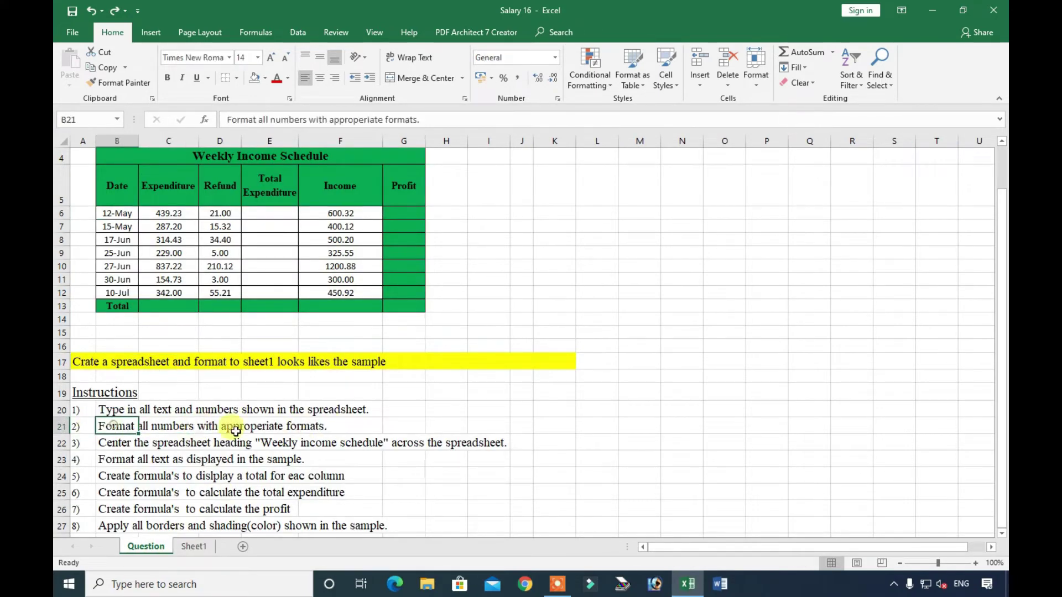
click(159, 424)
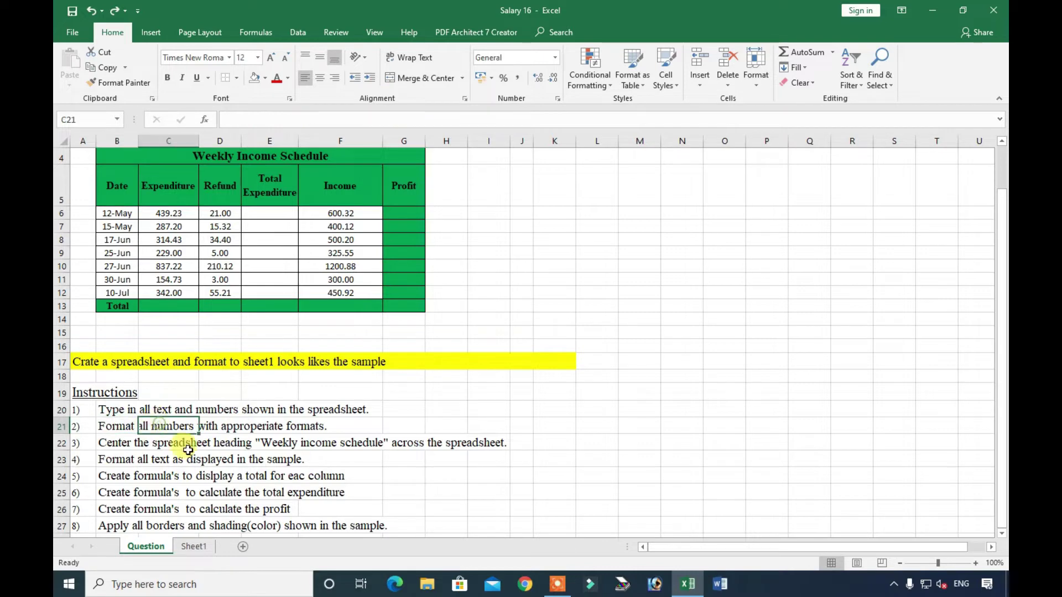
click(118, 427)
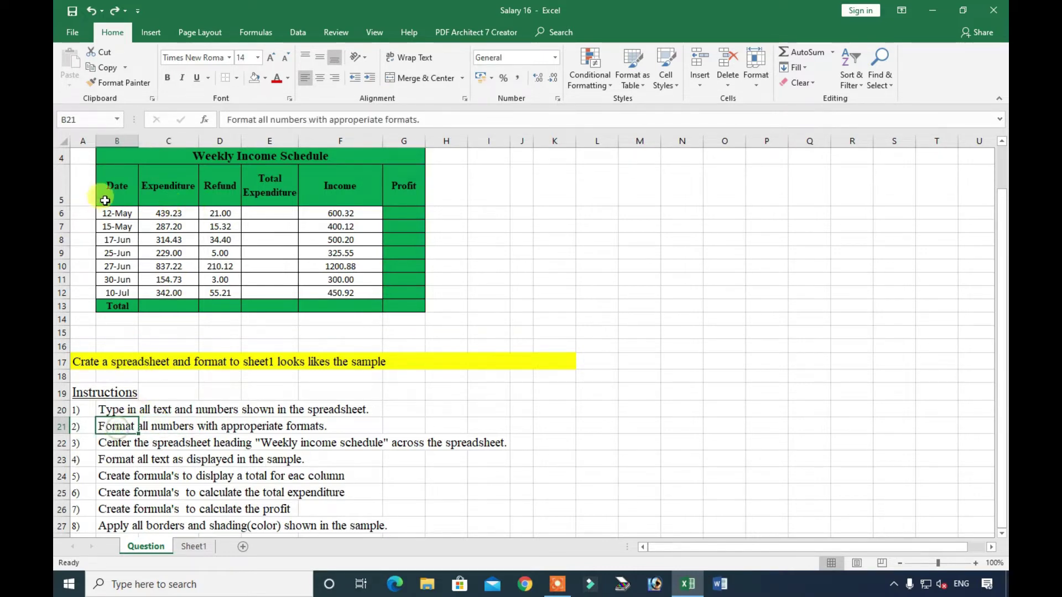
Step: Compare the sample's dates and amounts, and try three decimals, two decimals and one decimal on C7:F13 of Sheet1
drag(117, 213, 116, 292)
drag(161, 212, 349, 290)
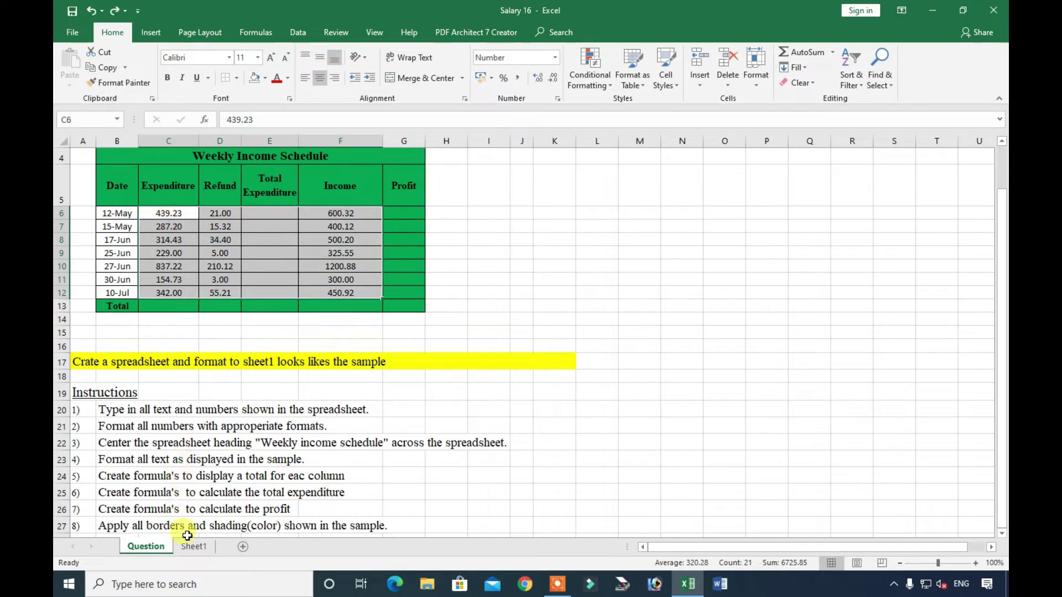
click(192, 546)
drag(214, 270, 372, 349)
click(541, 80)
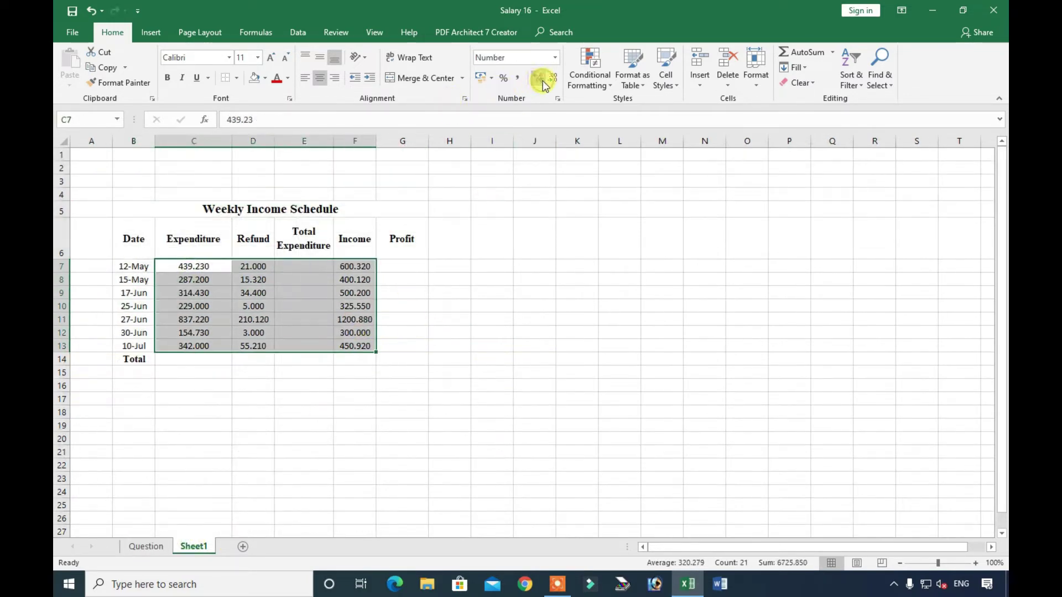
click(553, 82)
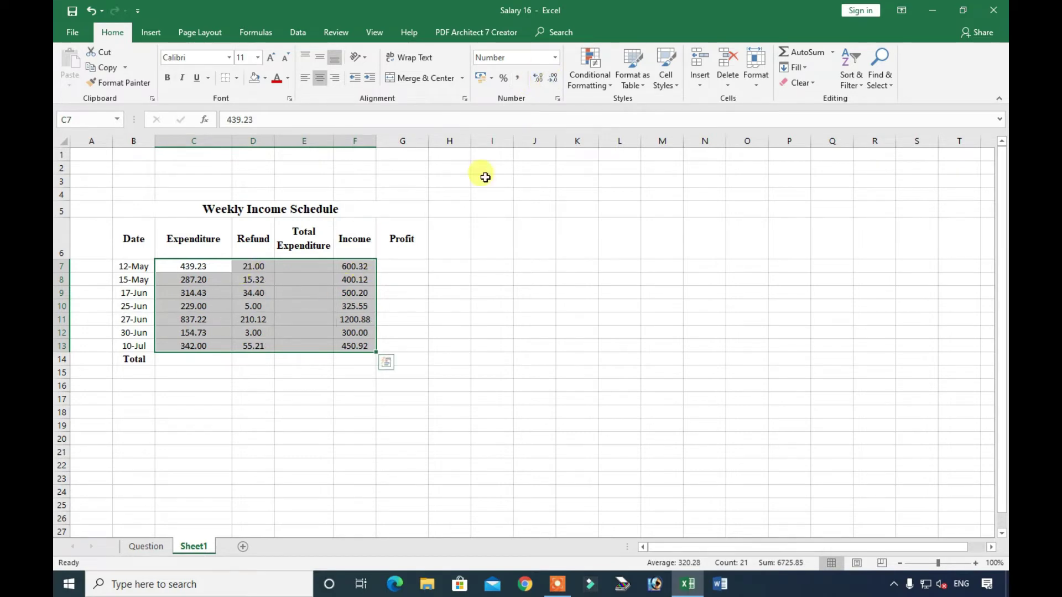
click(553, 82)
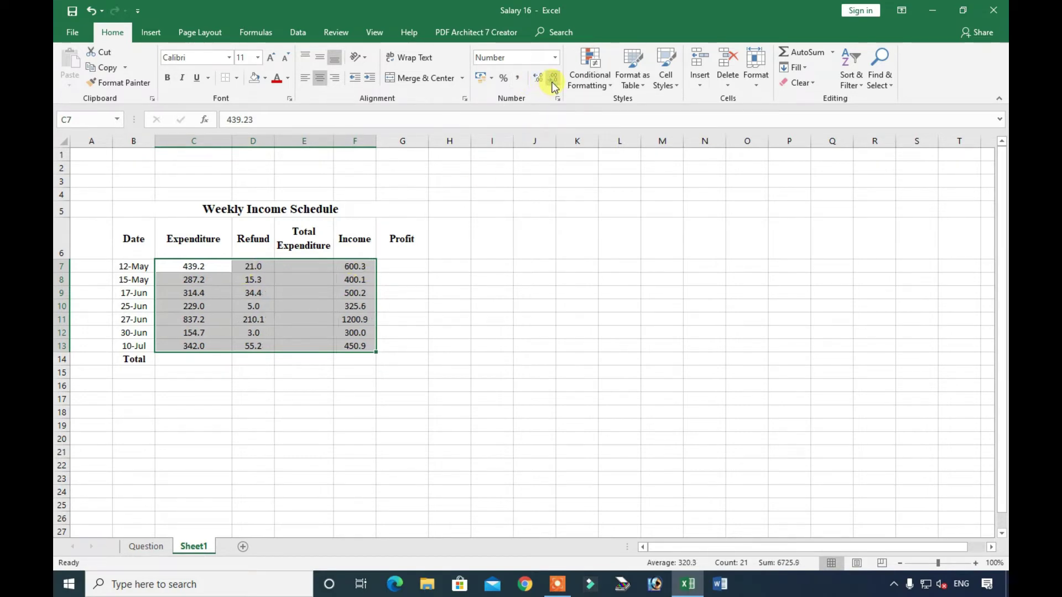
Step: Set the amounts in C7:G13 of Sheet1 to show two decimal places
click(260, 267)
drag(205, 267, 202, 306)
click(214, 267)
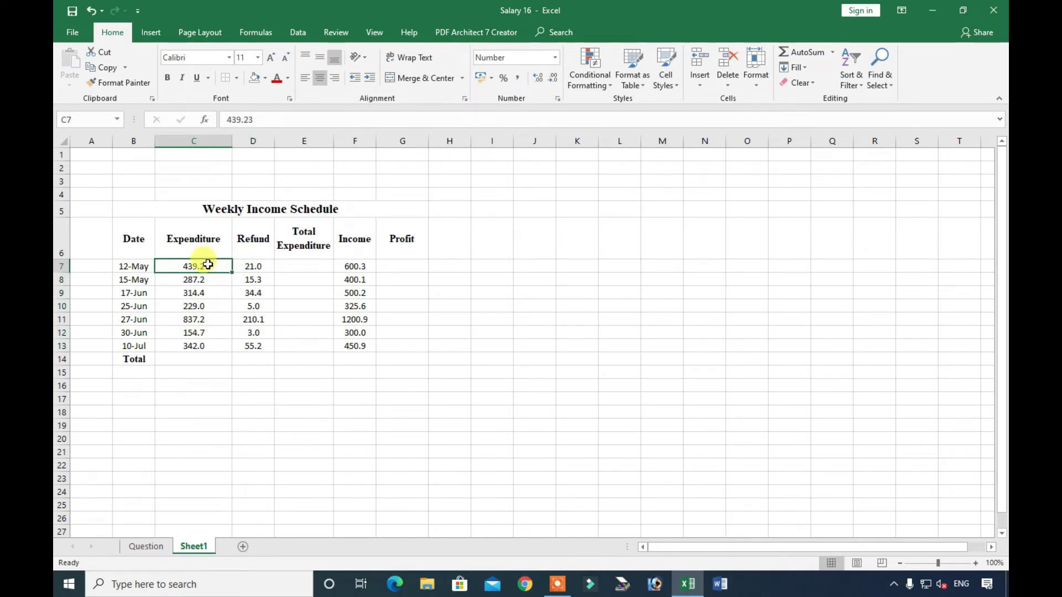
drag(209, 273, 387, 350)
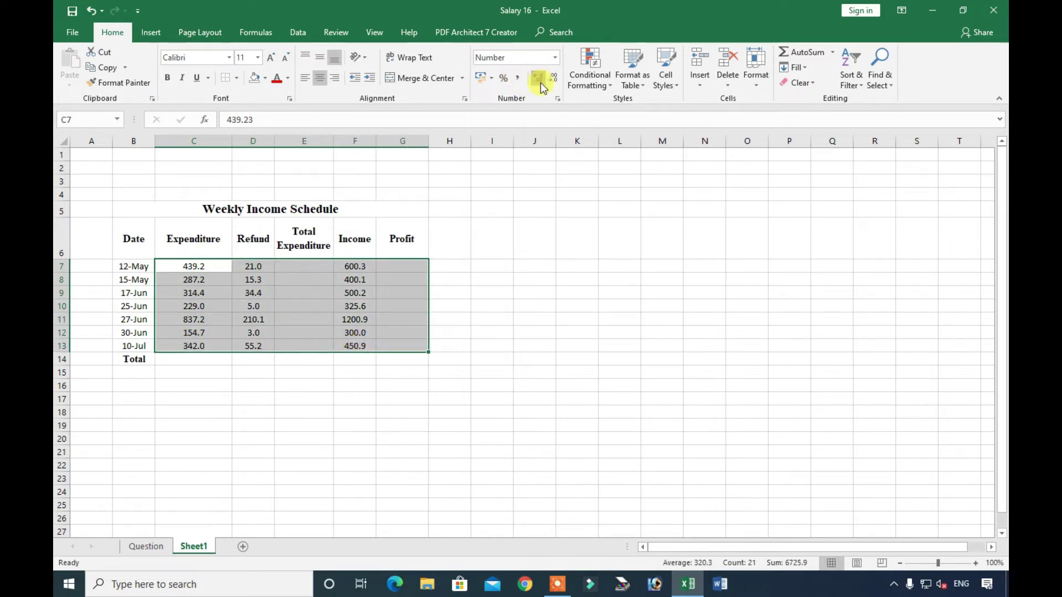
click(539, 82)
click(253, 346)
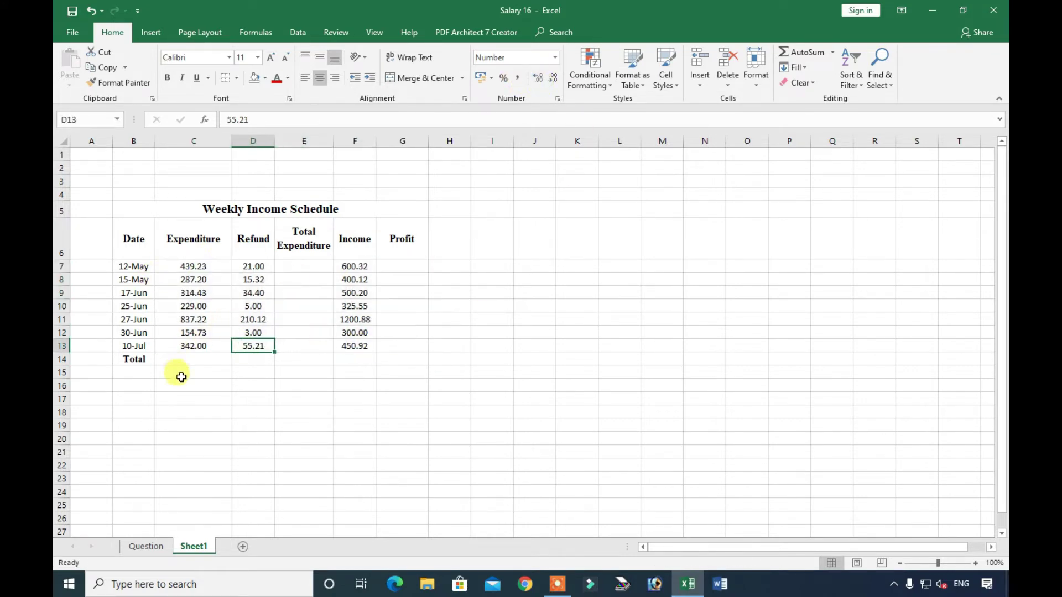
click(200, 265)
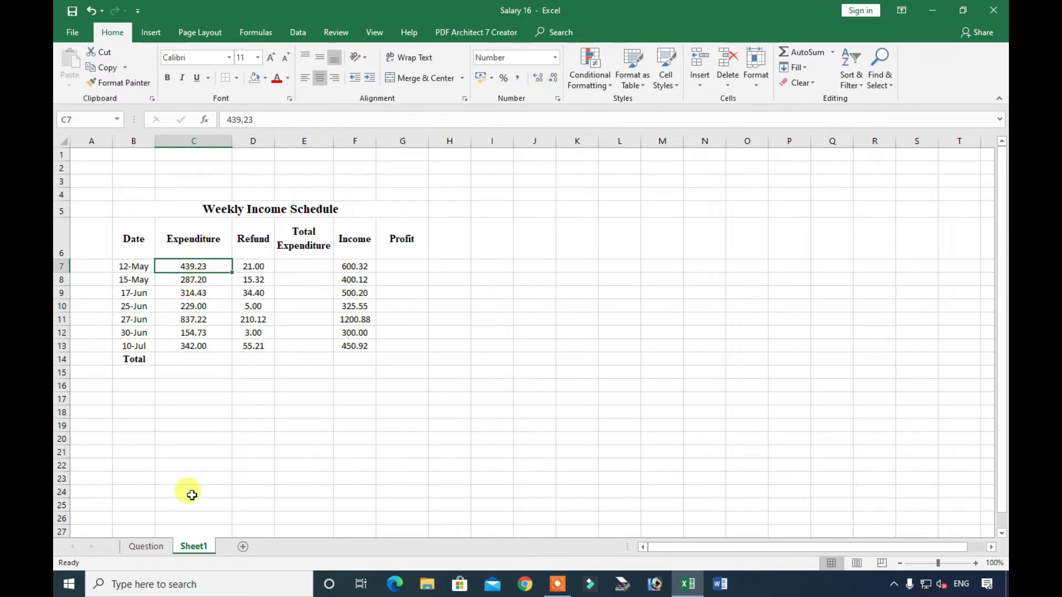
Step: Read the third instruction on the Question sheet, and unmerge and re-merge the centred heading across B5:G5 of Sheet1
click(146, 546)
scroll(271, 340, down, 2)
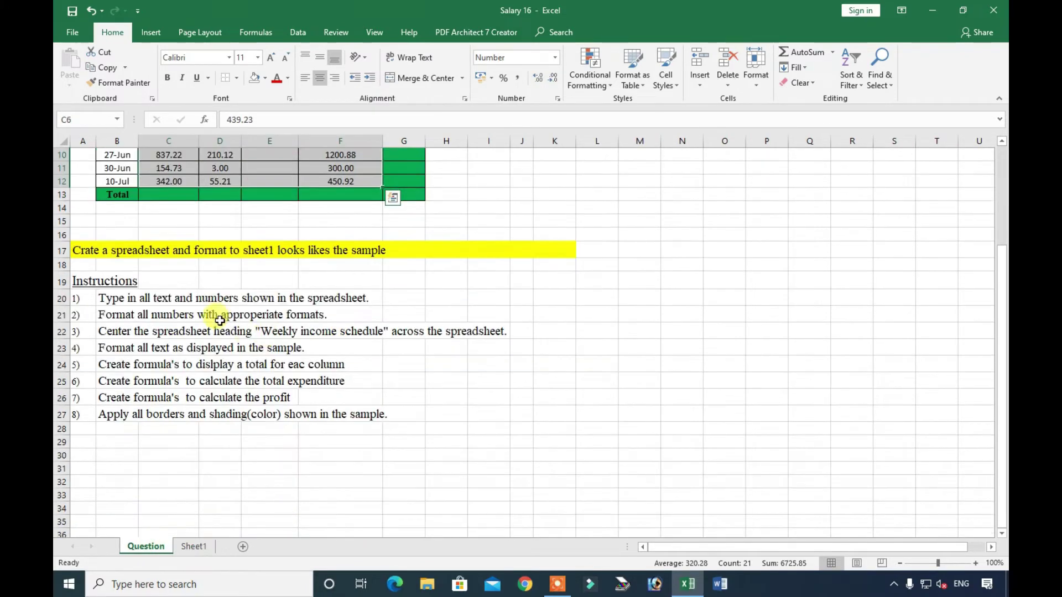
click(111, 336)
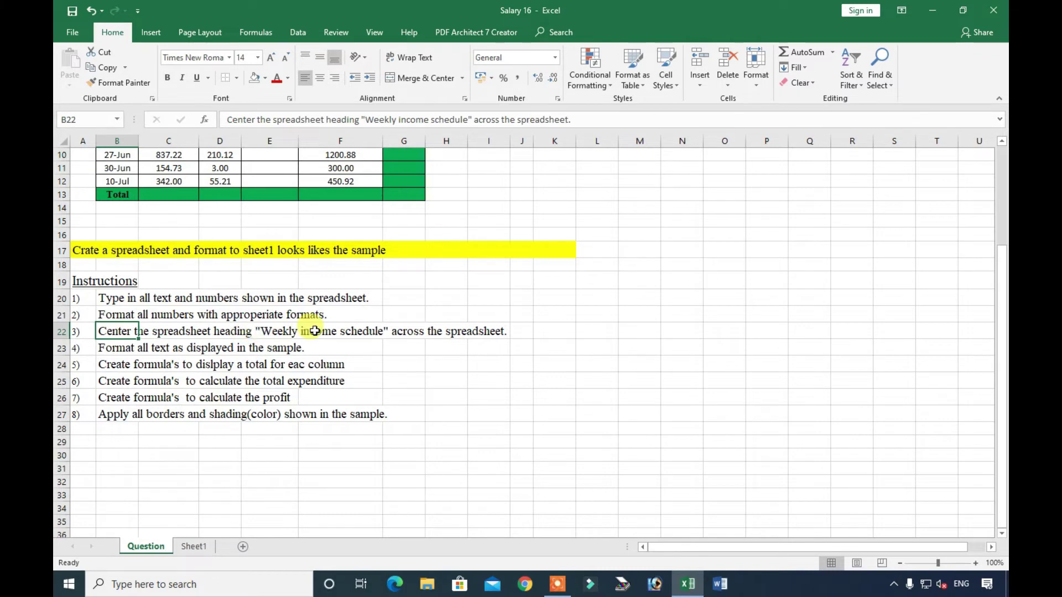
scroll(310, 338, up, 3)
click(241, 198)
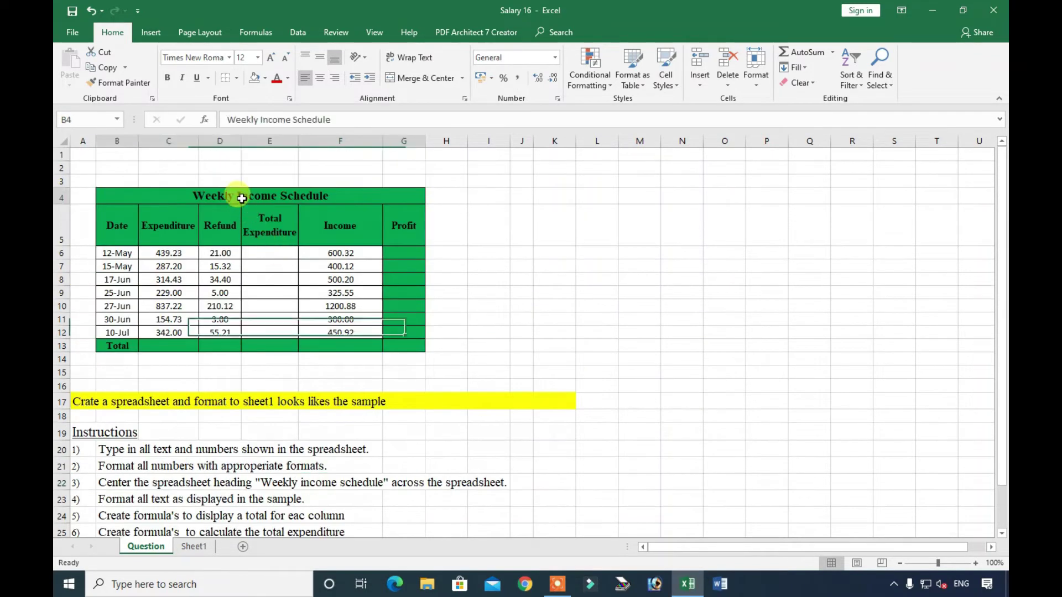
click(198, 545)
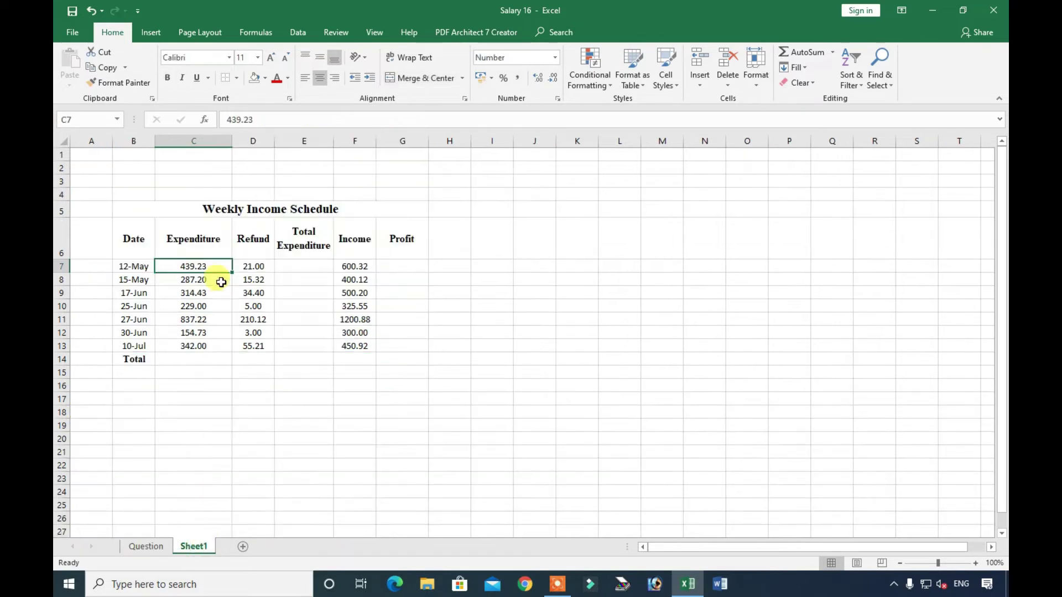
click(210, 206)
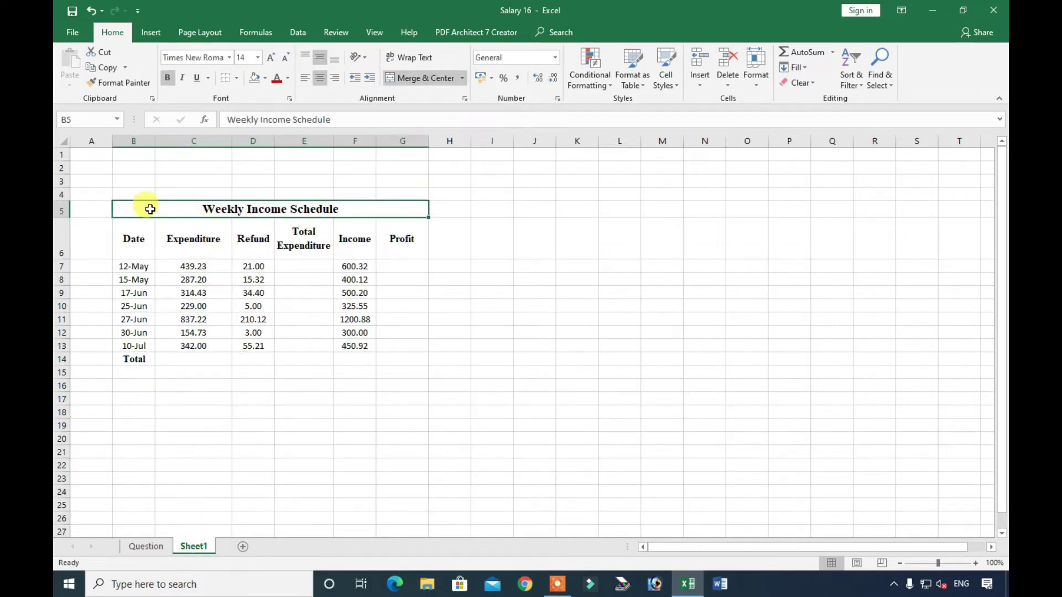
click(415, 294)
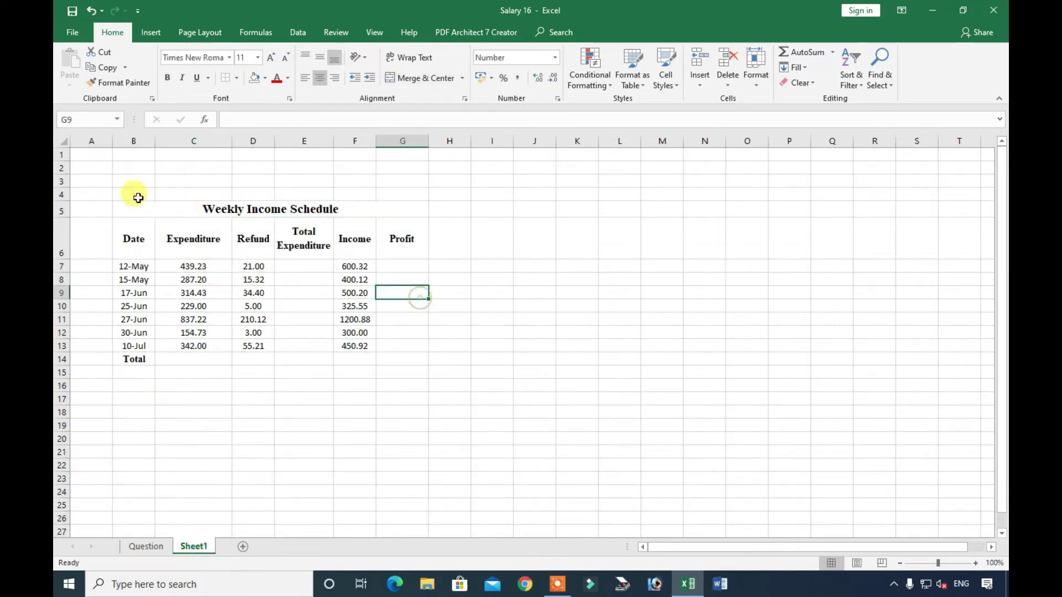
click(171, 206)
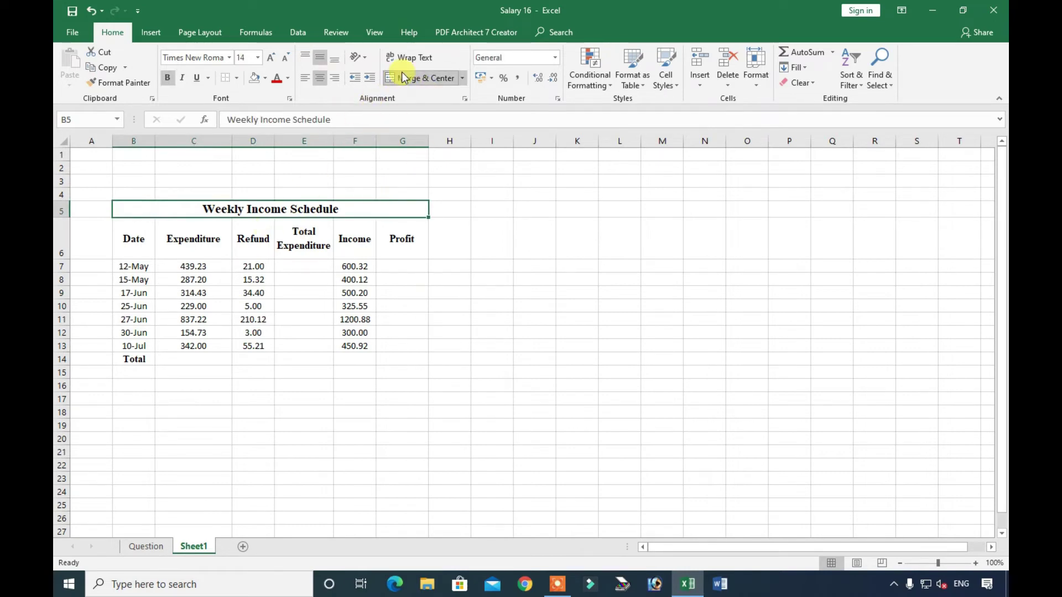
click(402, 76)
click(402, 77)
click(331, 305)
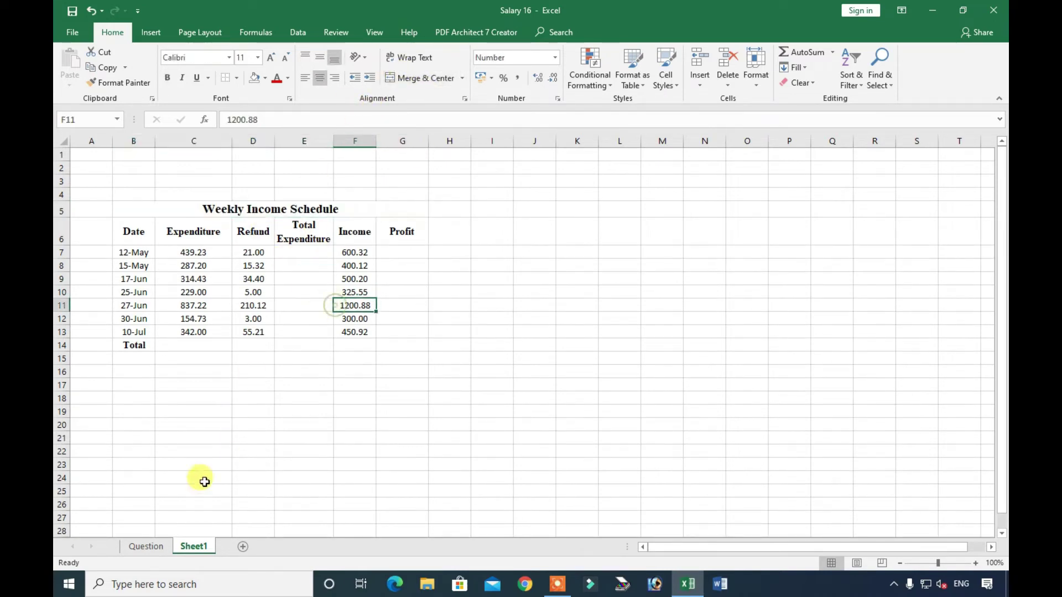
Step: Read the fourth instruction on the Question sheet and examine the fonts of the sample's heading, column headers, dates, amounts and Total label
click(145, 546)
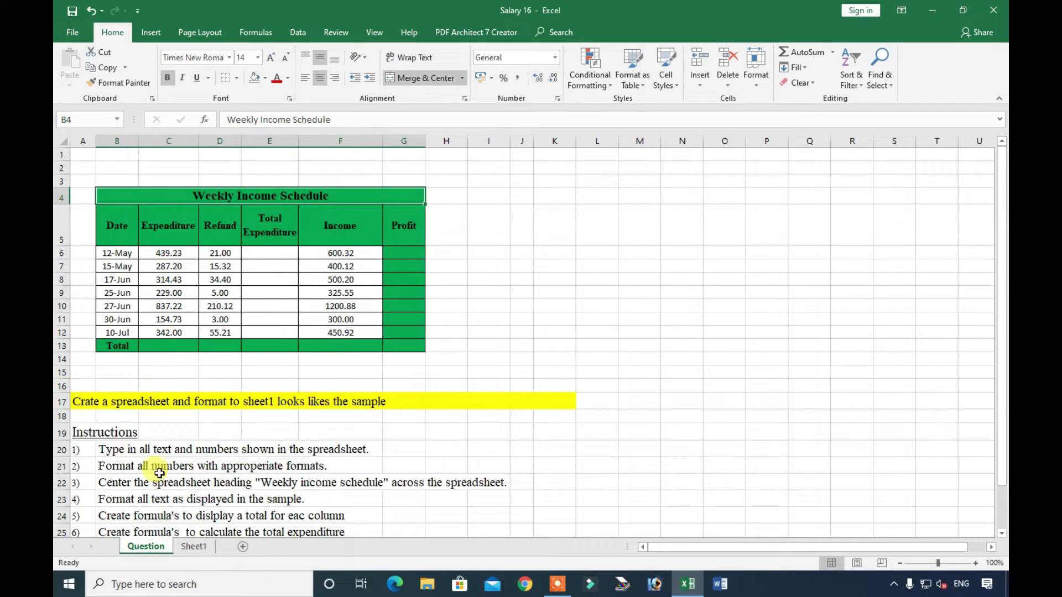
scroll(139, 420, down, 2)
click(119, 388)
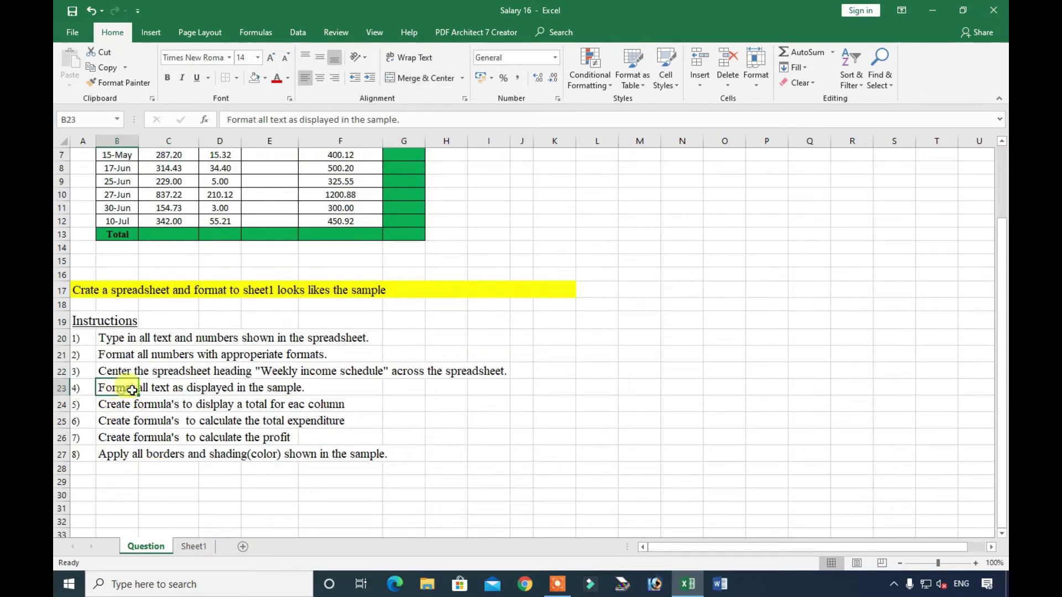
drag(102, 391, 297, 389)
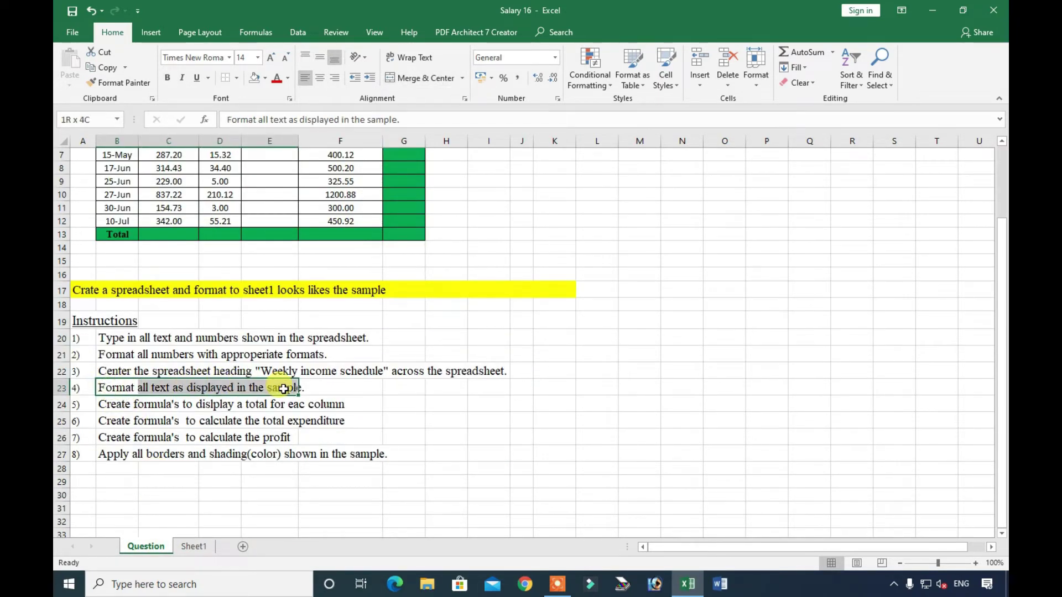
scroll(351, 389, up, 2)
click(138, 226)
click(247, 196)
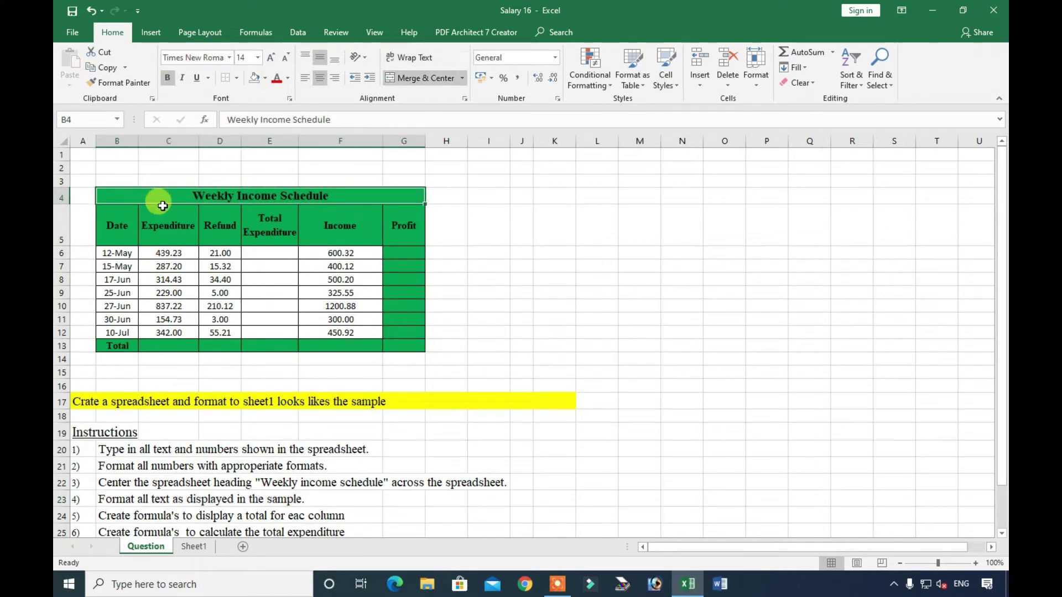
drag(162, 205, 168, 232)
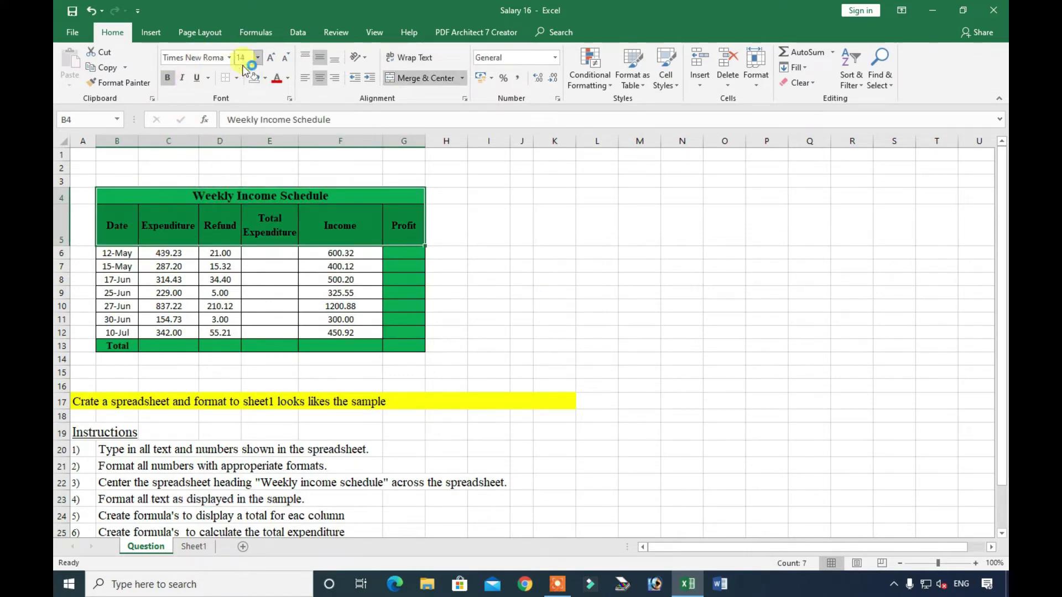
click(115, 278)
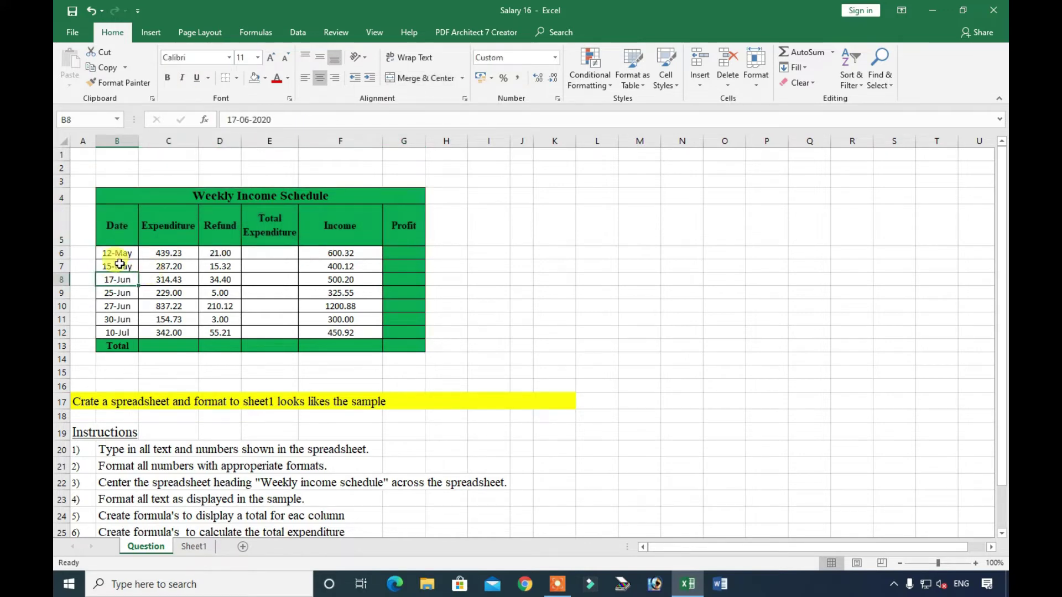
click(164, 276)
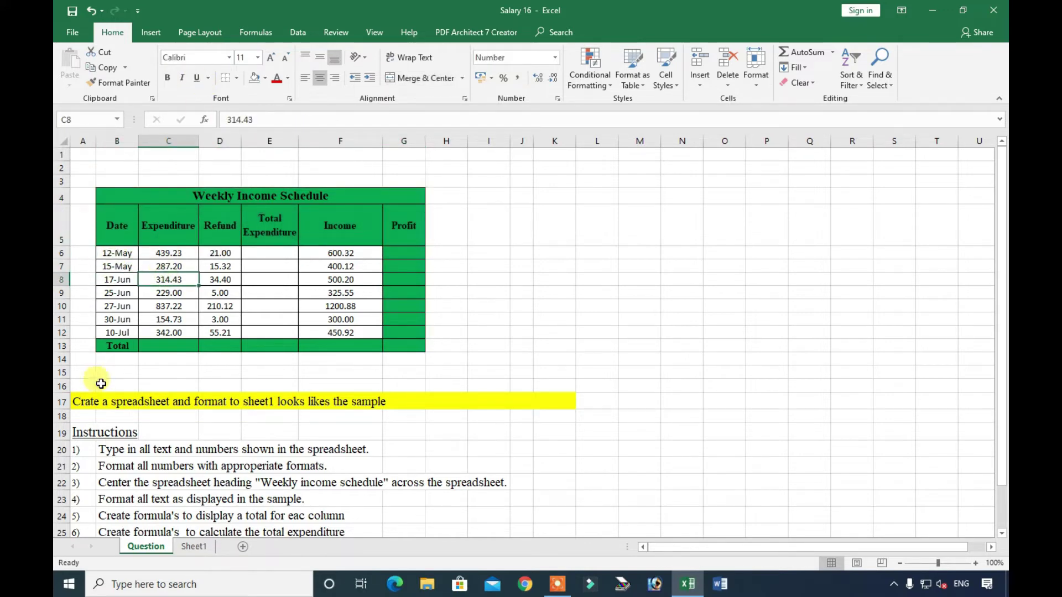
click(115, 347)
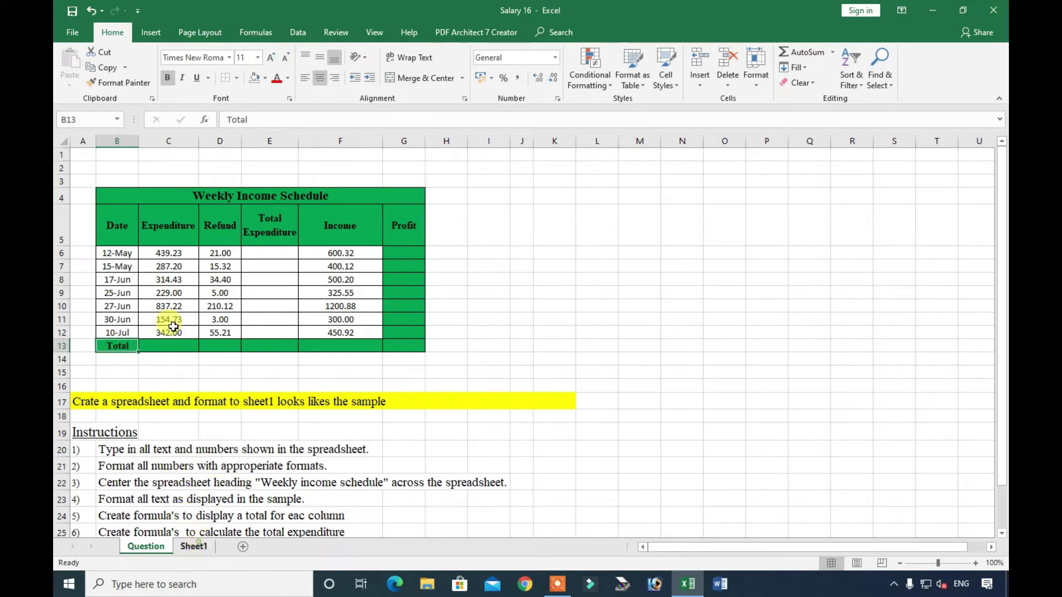
Step: Try the Cambria font on the heading and column headers in B5:G6 of Sheet1 and undo it
click(194, 546)
click(176, 213)
drag(180, 220, 183, 232)
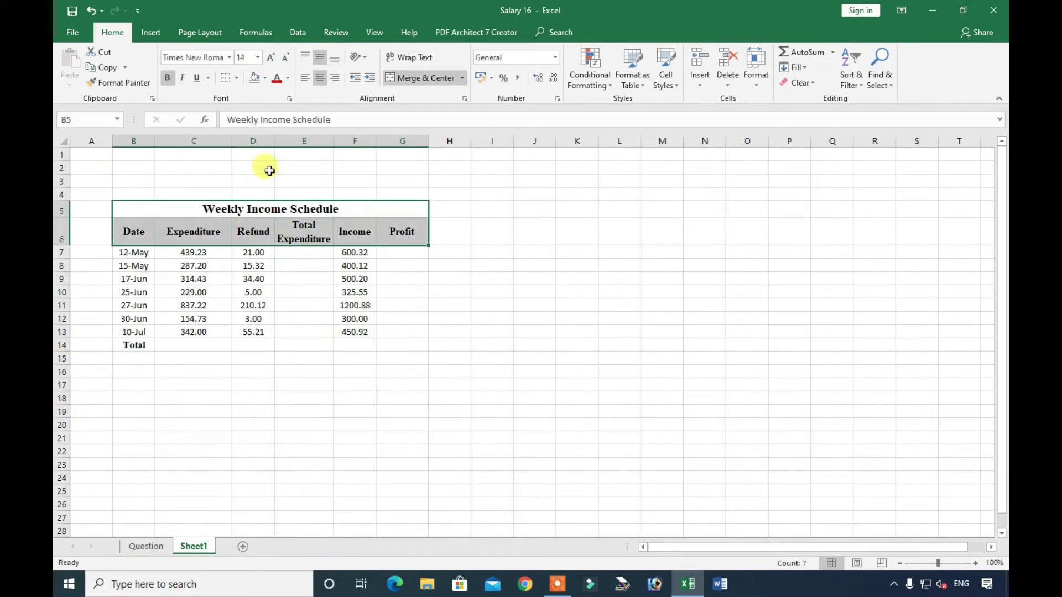
click(229, 58)
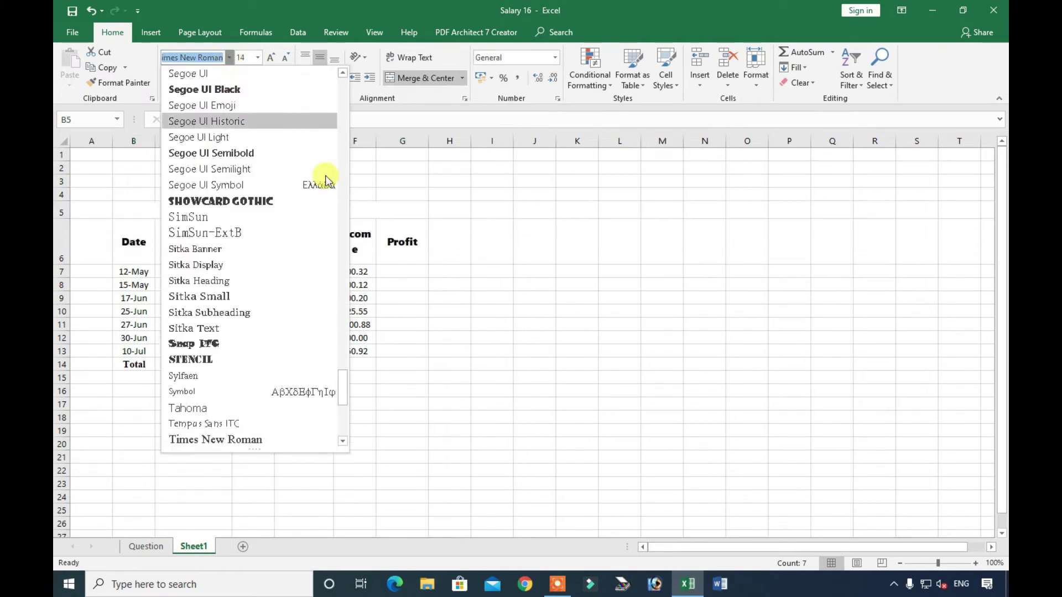
text(Cambria)
key(Return)
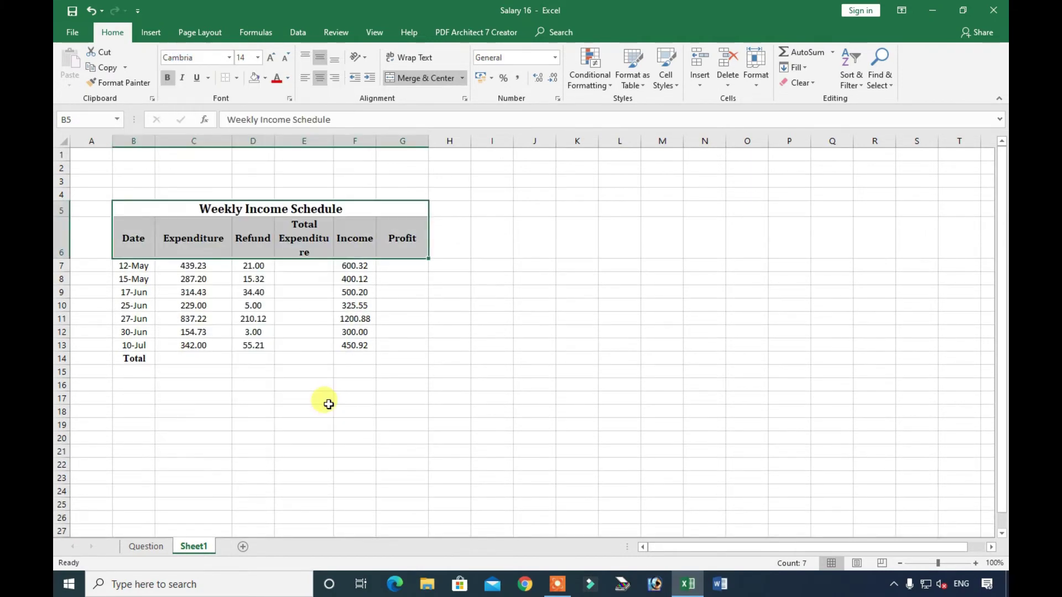
key(ctrl+z)
Step: Try the Calibri font on the heading and column headers in B5:G6
click(229, 57)
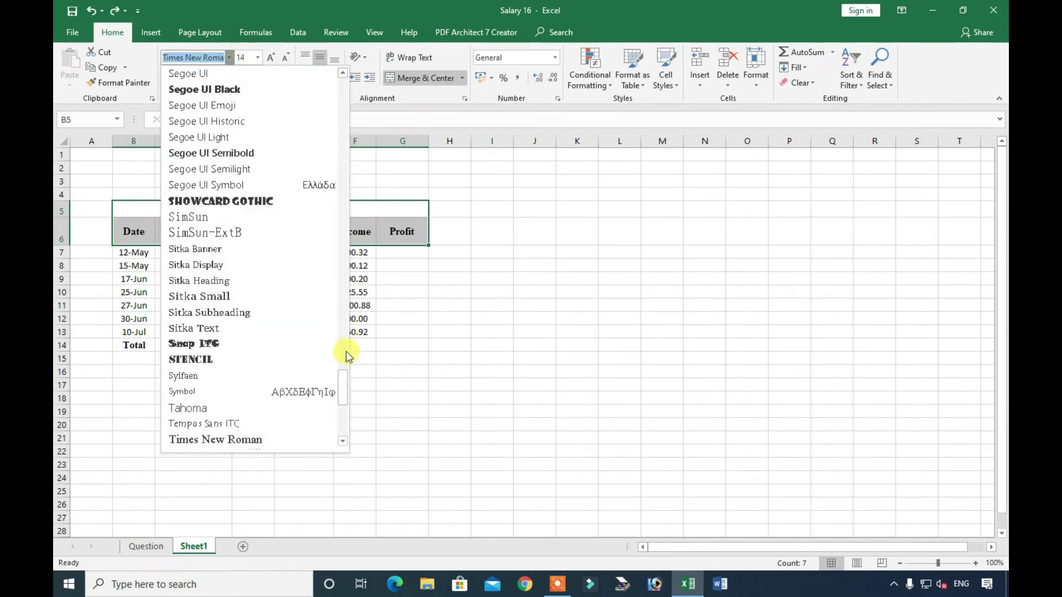
drag(344, 376, 344, 77)
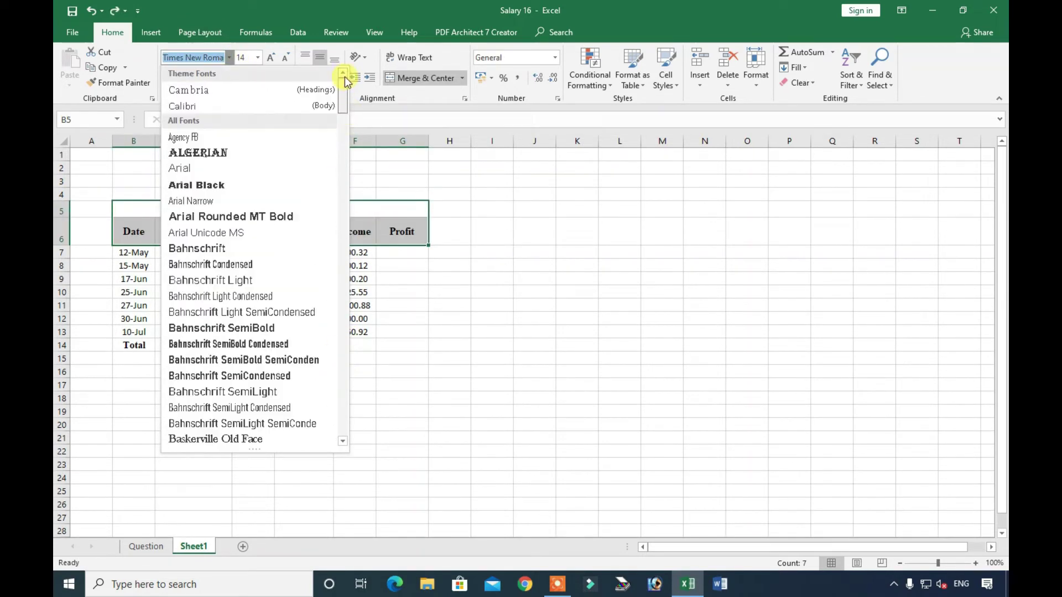
click(233, 108)
click(350, 355)
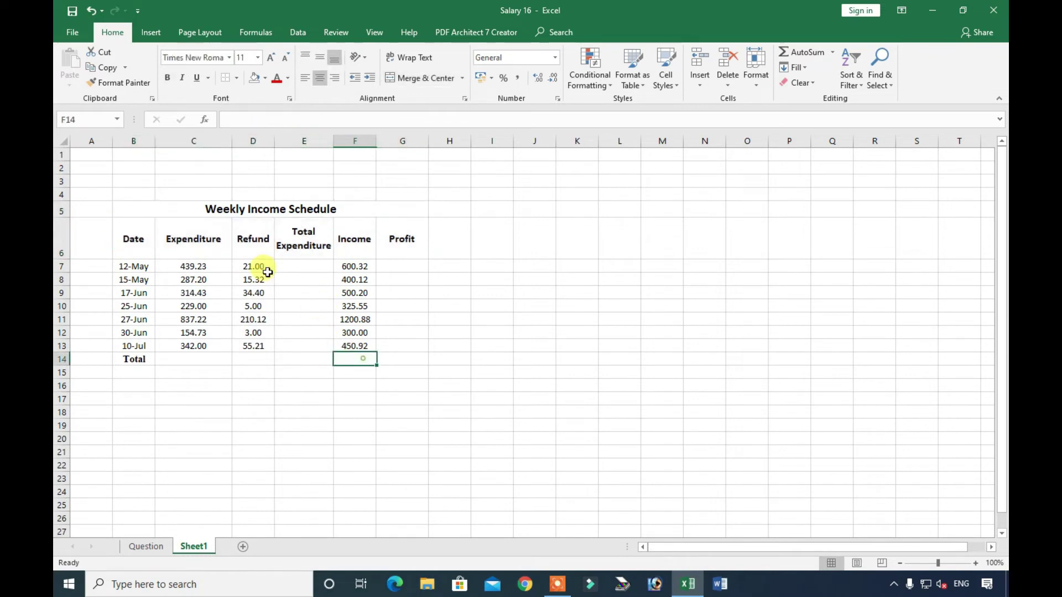
drag(181, 207, 198, 242)
click(196, 243)
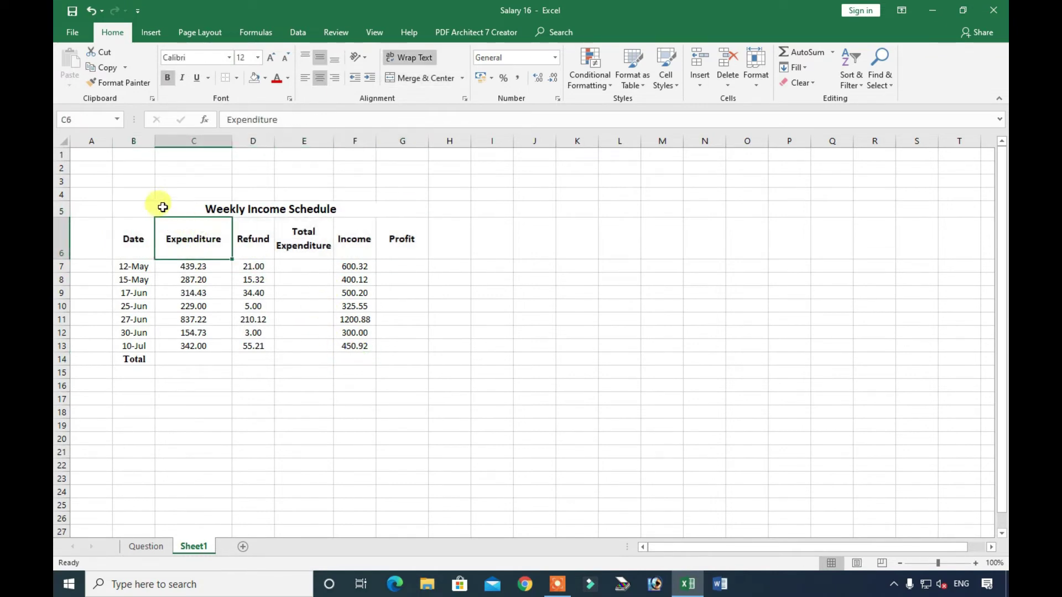
Step: Set the font of the heading and column headers in B5:G6 to Times New Roman
drag(159, 207, 183, 225)
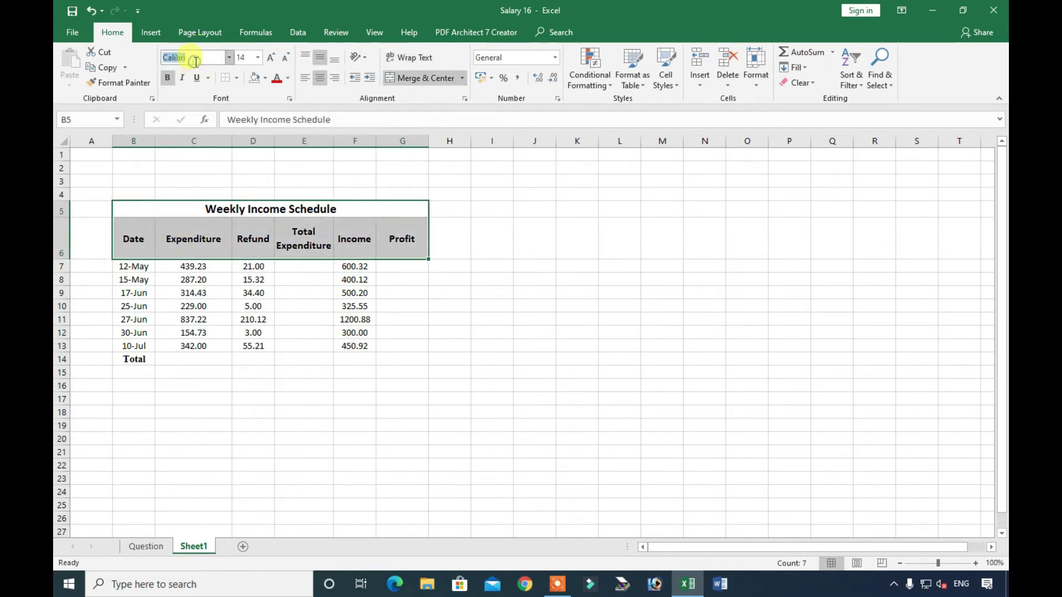
text(Times New Roma)
key(Return)
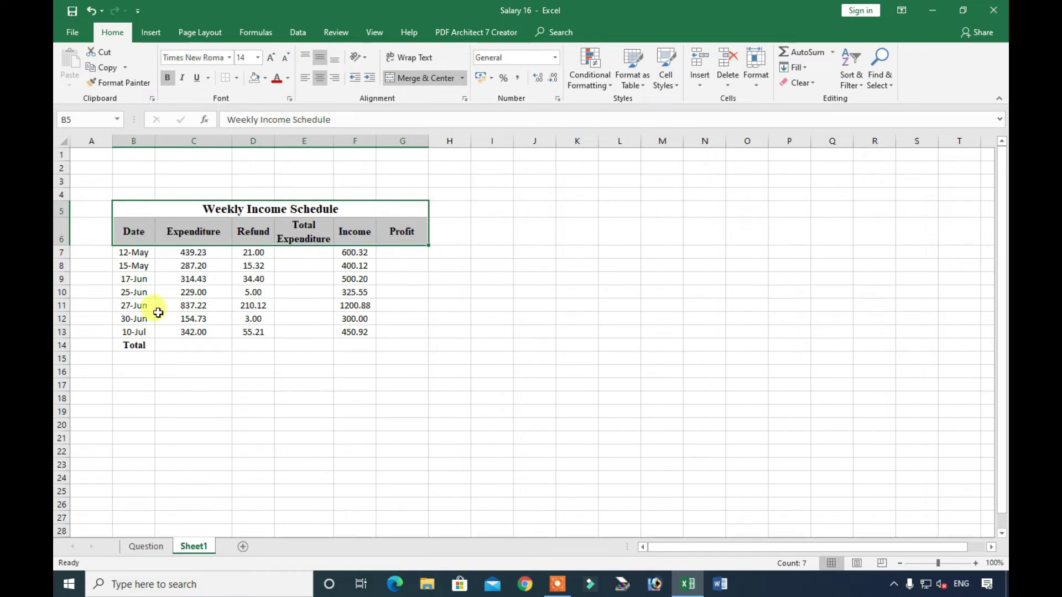
Step: Set the font of the dates and amounts in B7:G13 to Calibri
click(134, 332)
click(137, 348)
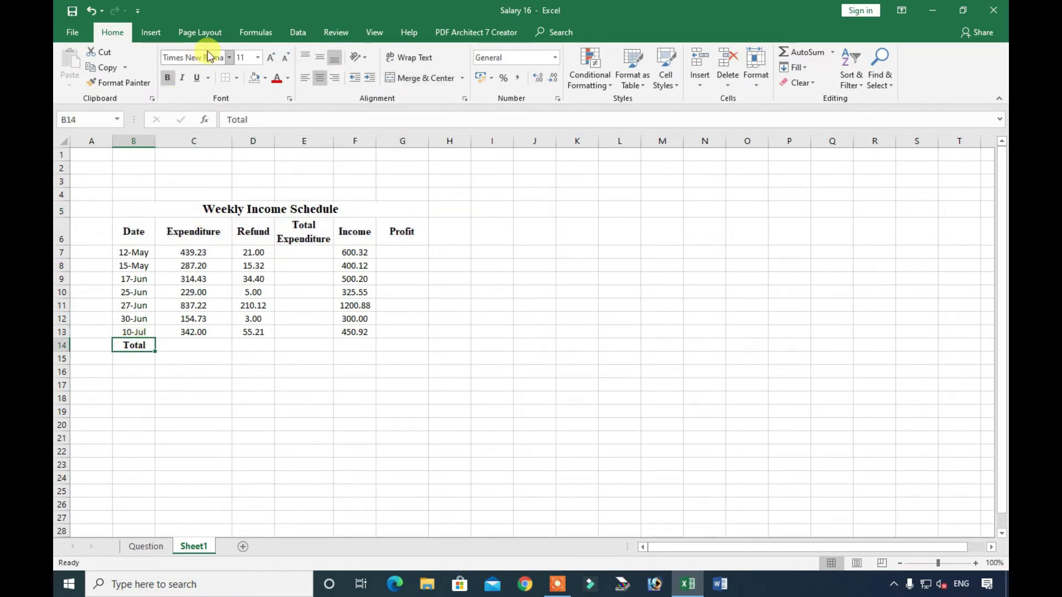
drag(135, 252, 403, 334)
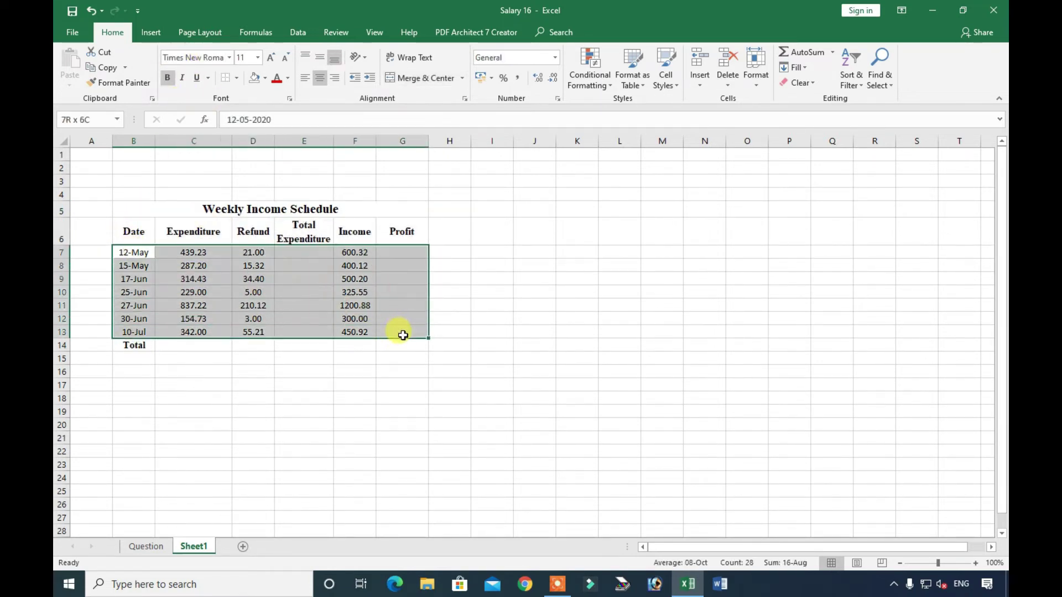
click(234, 59)
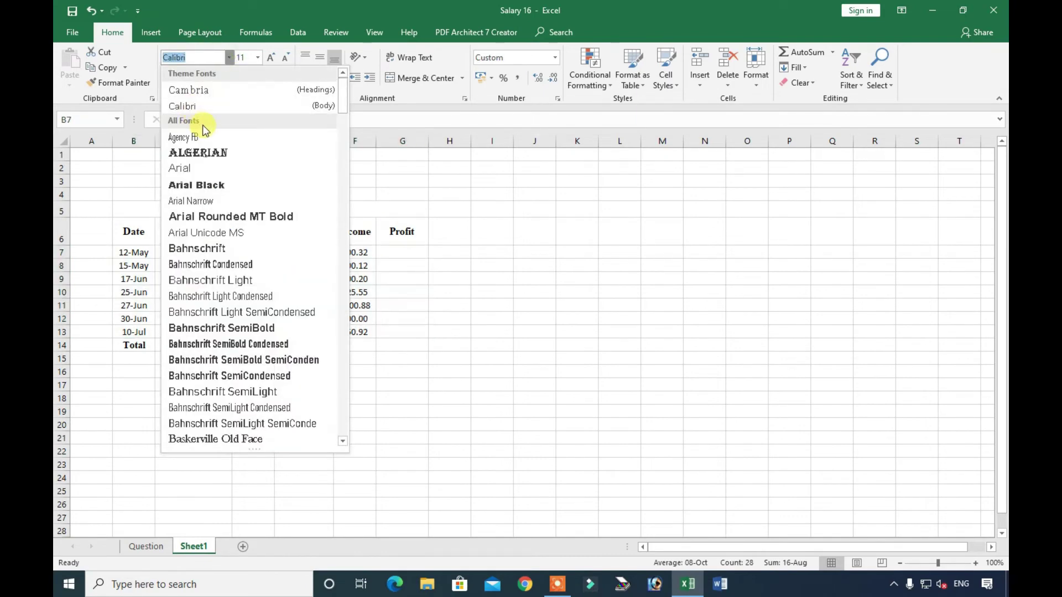
click(204, 106)
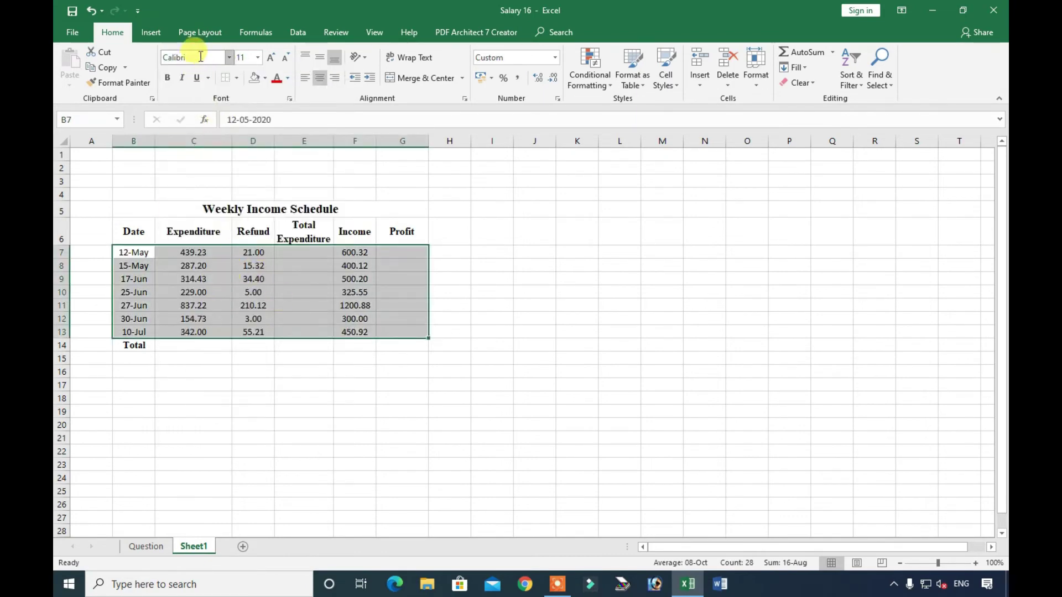
click(254, 319)
Step: Review the fourth and fifth instructions on the Question sheet and correct "eac" to "each" in the fifth one
click(146, 547)
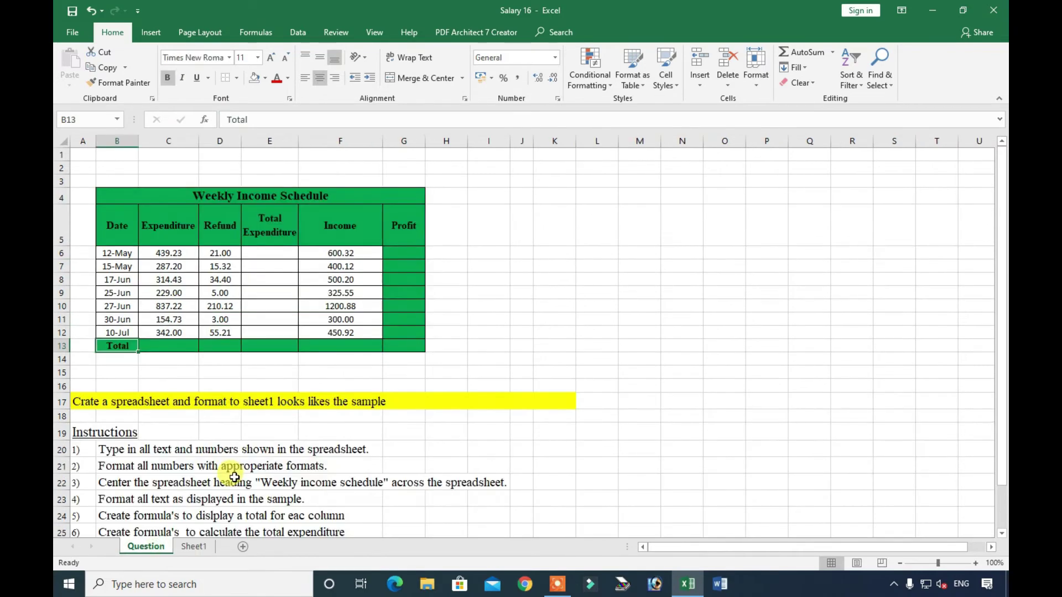
scroll(230, 474, down, 2)
click(135, 388)
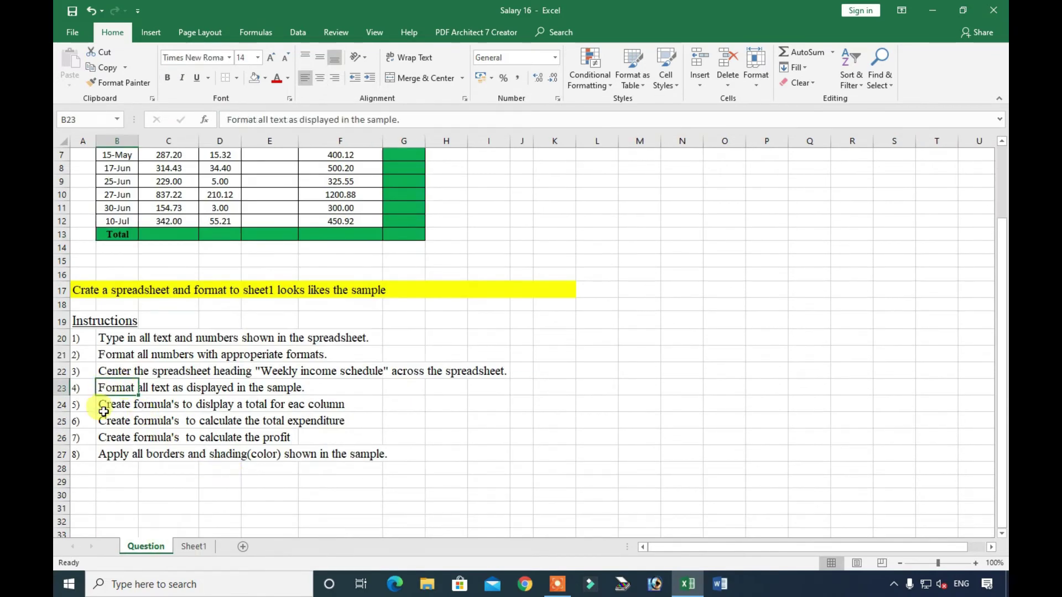
click(108, 405)
click(130, 381)
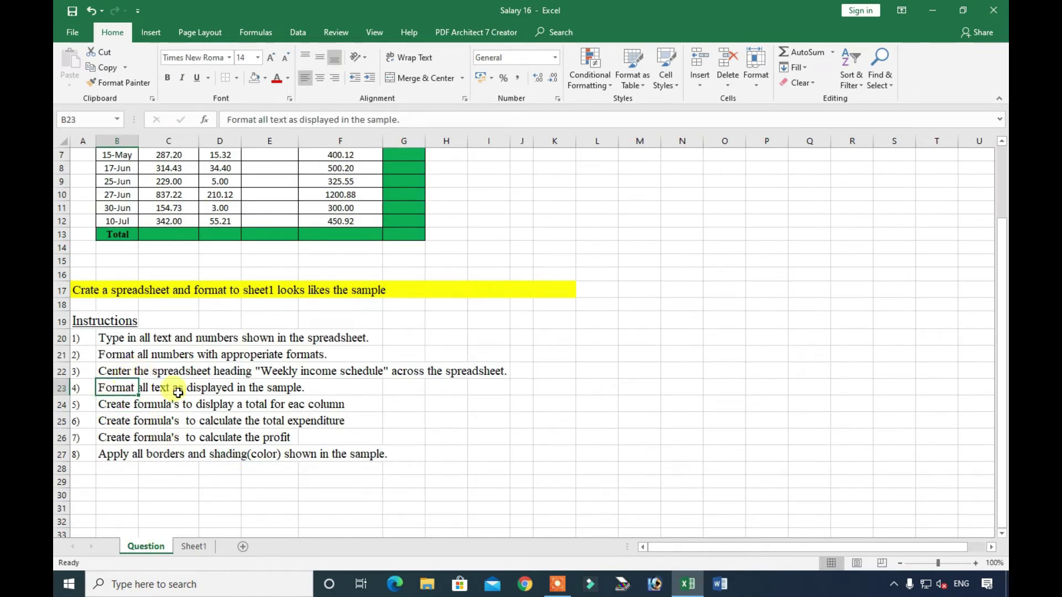
click(108, 408)
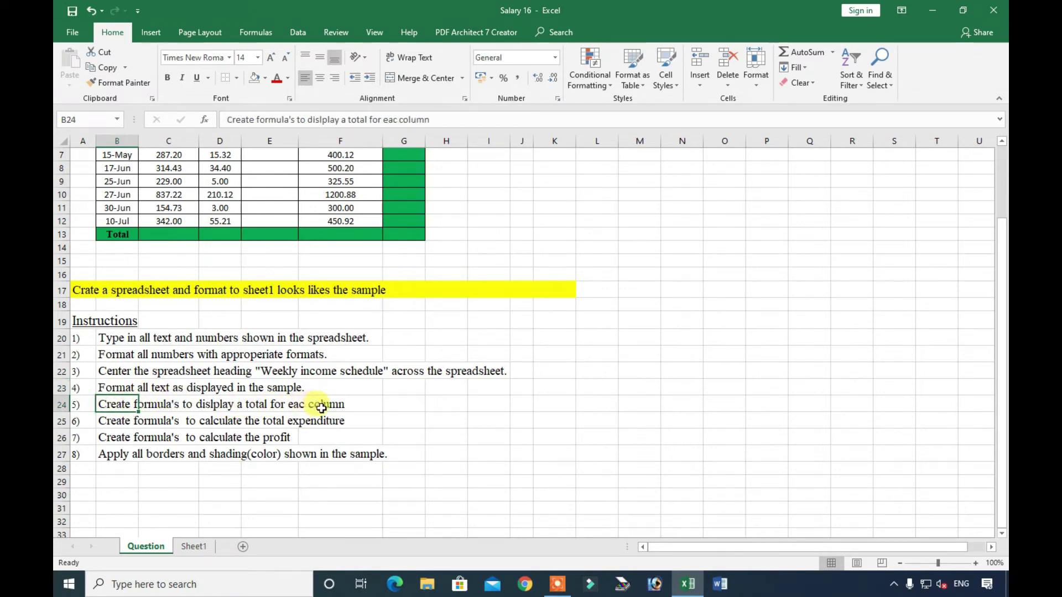
click(396, 121)
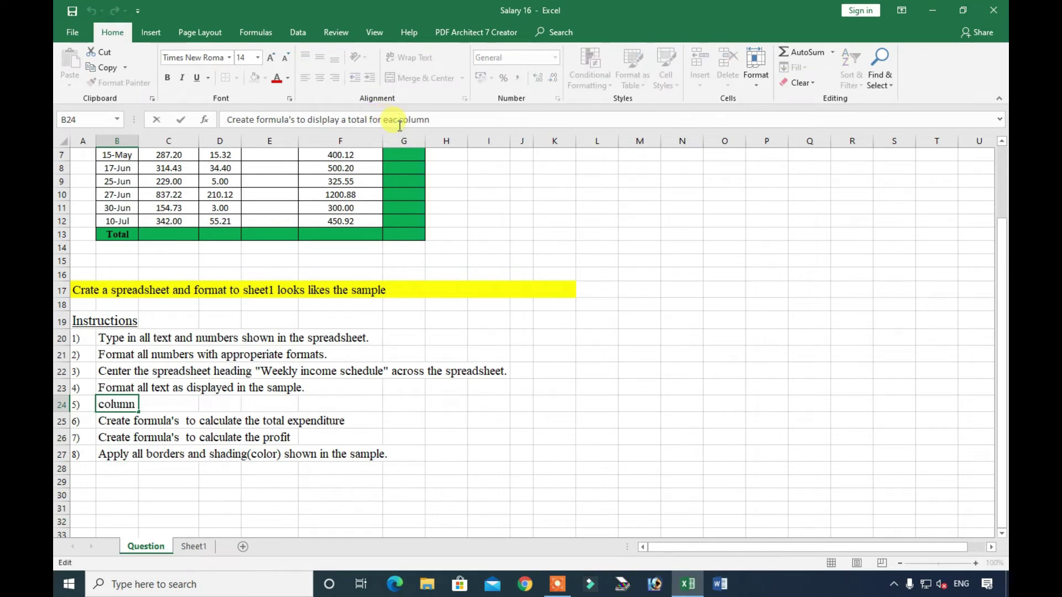
text(h)
click(448, 421)
key(Right)
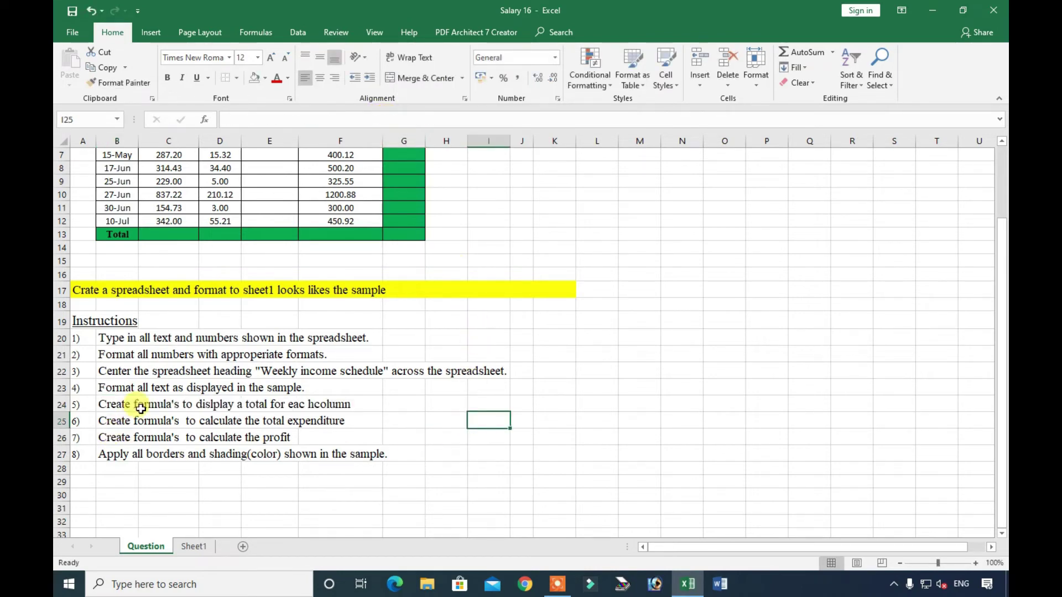
click(105, 405)
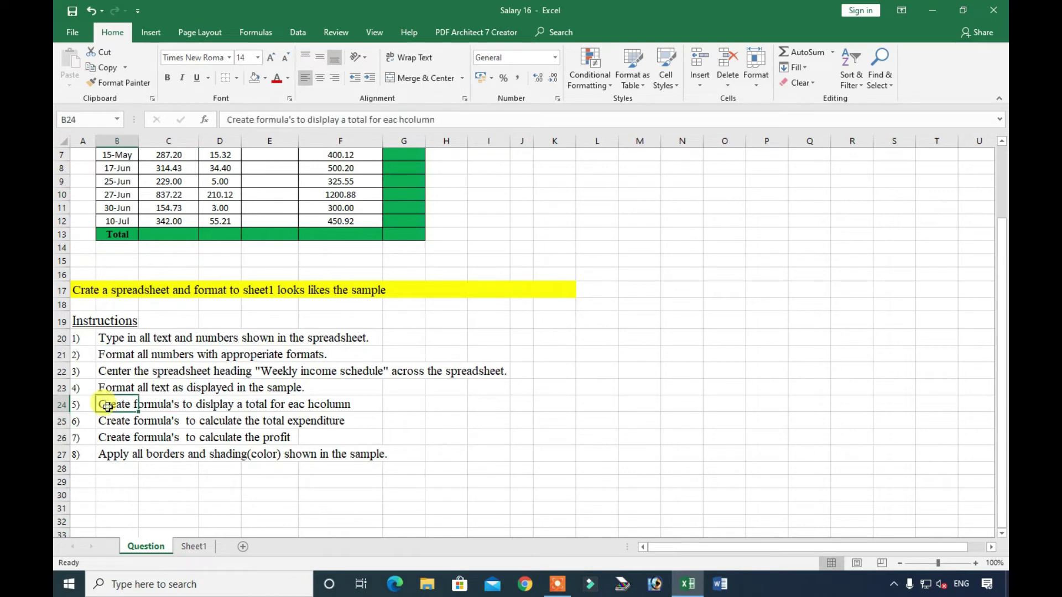
text(n)
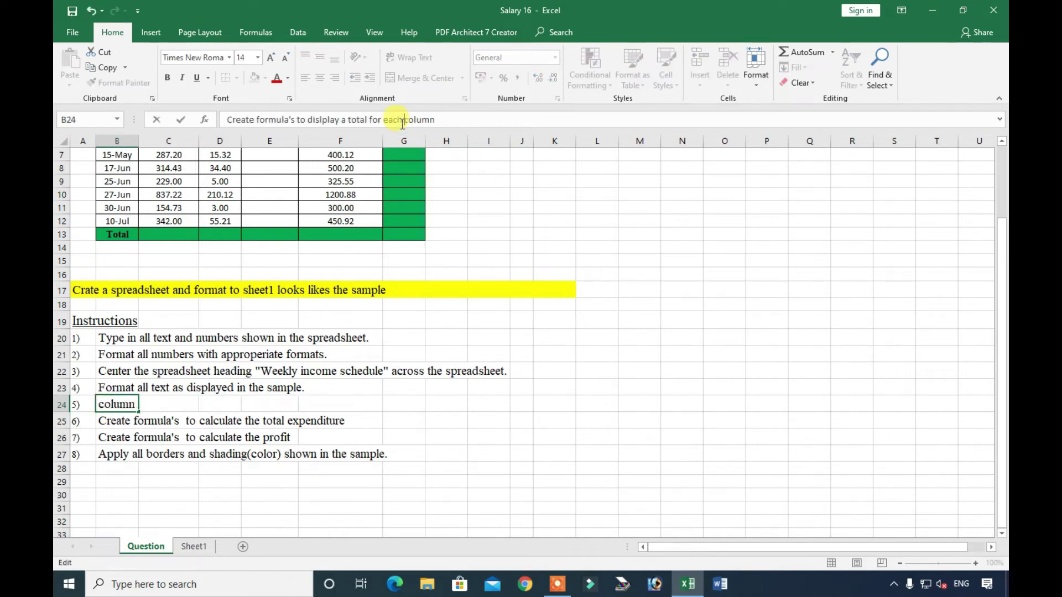
key(Escape)
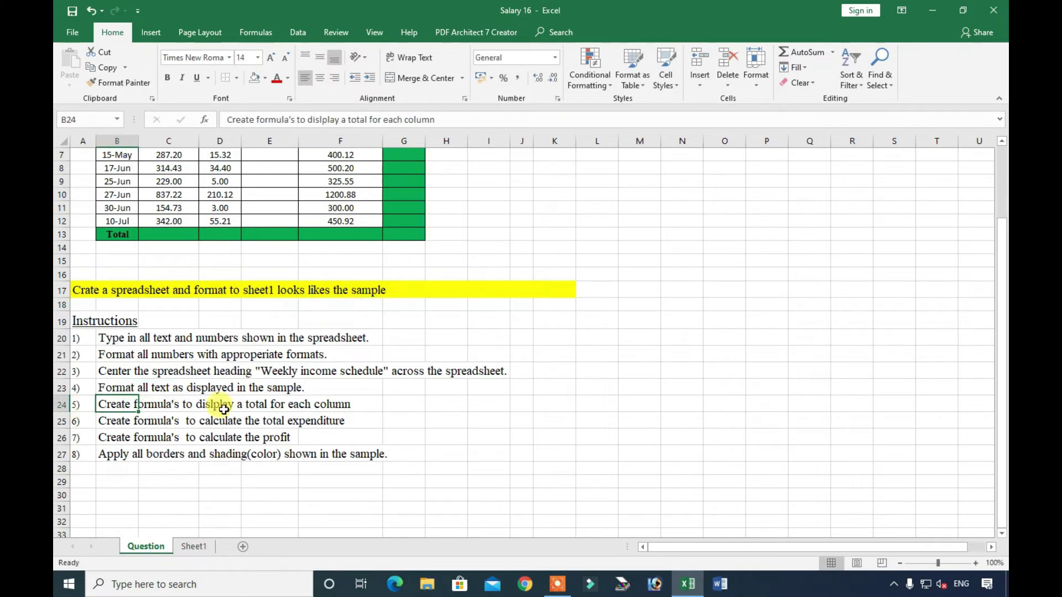
Step: Total the Expenditure column in C14 of Sheet1 with AutoSum and fill the formula across the Total row to G14
scroll(330, 402, up, 2)
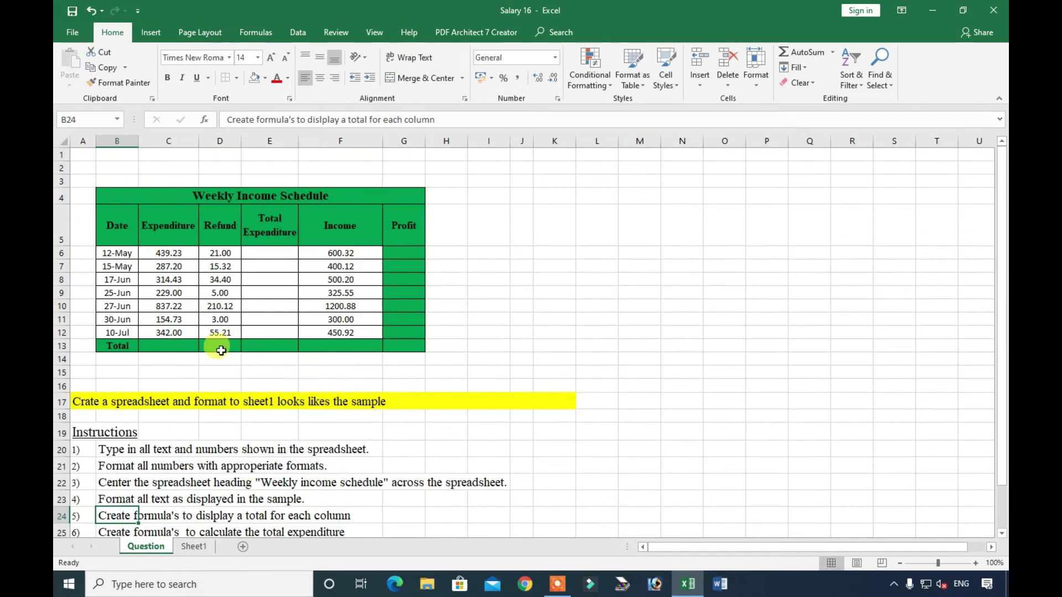
drag(165, 345, 417, 339)
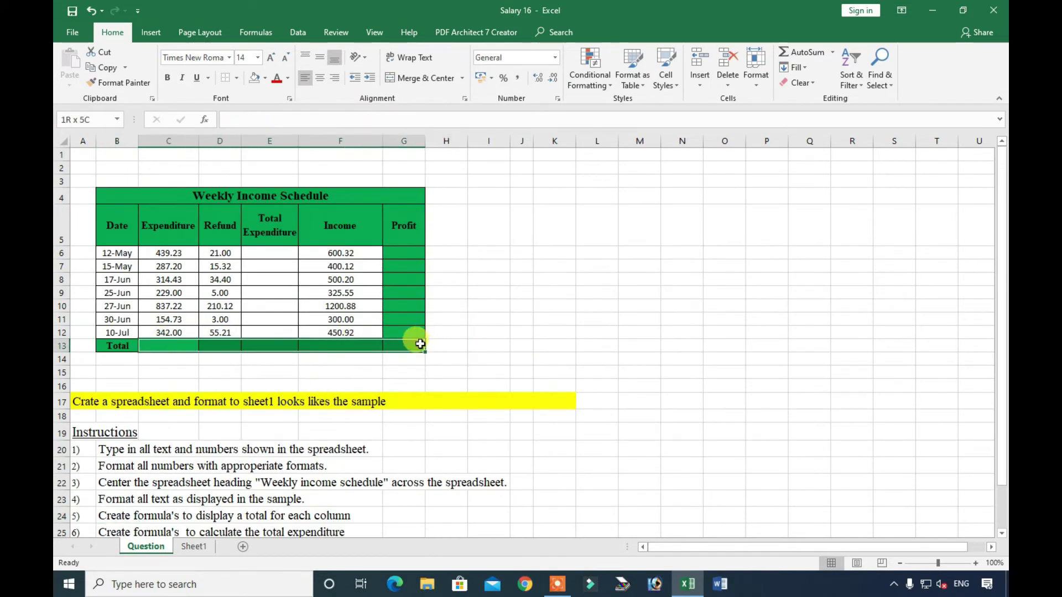
click(184, 553)
click(284, 396)
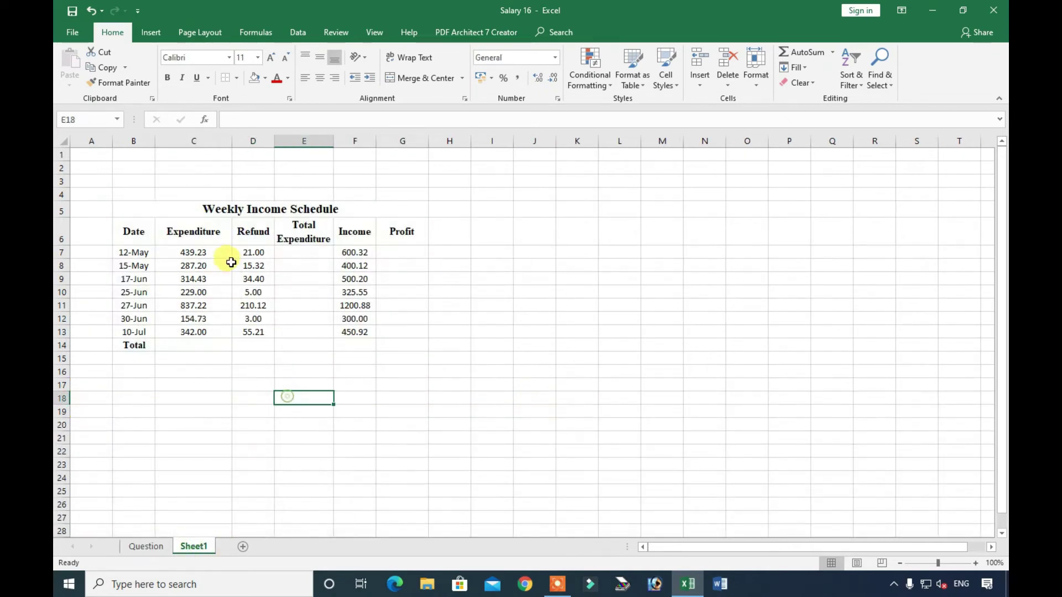
drag(208, 252, 210, 358)
click(472, 264)
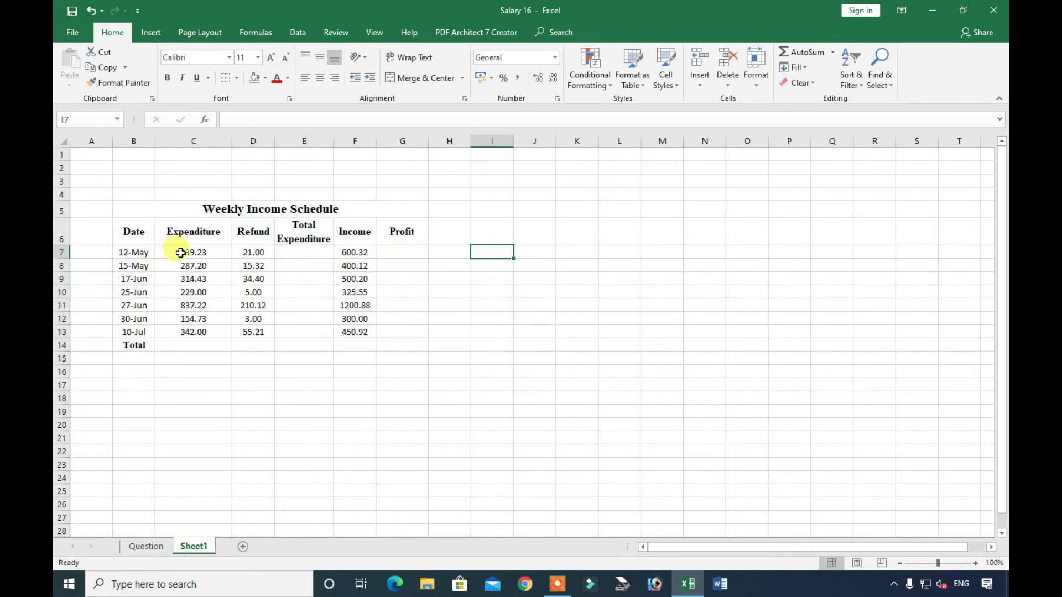
drag(182, 252, 205, 343)
click(802, 52)
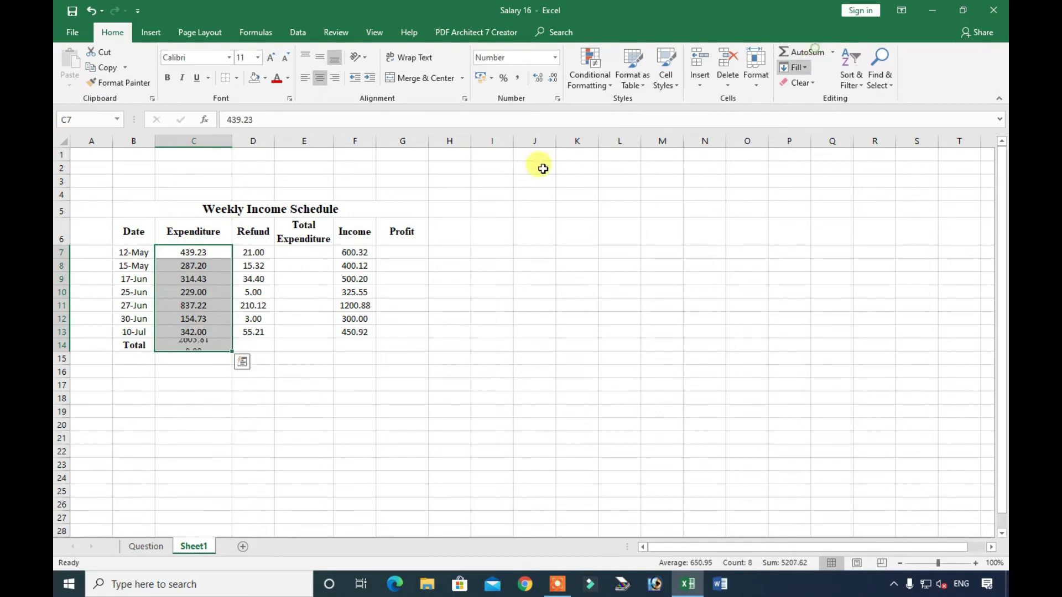
click(218, 344)
drag(235, 352, 414, 346)
click(359, 388)
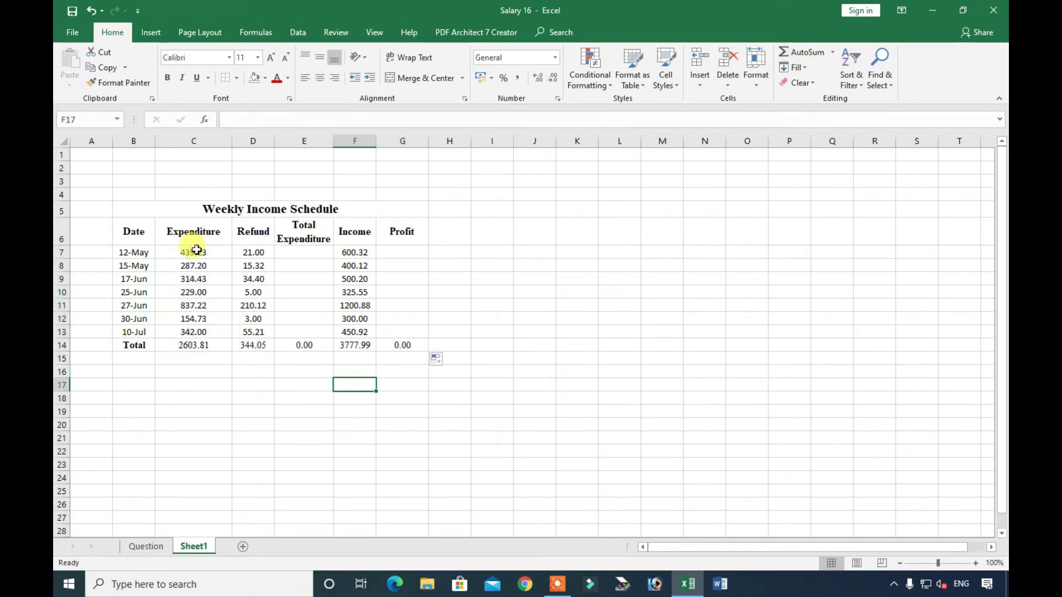
drag(190, 252, 400, 344)
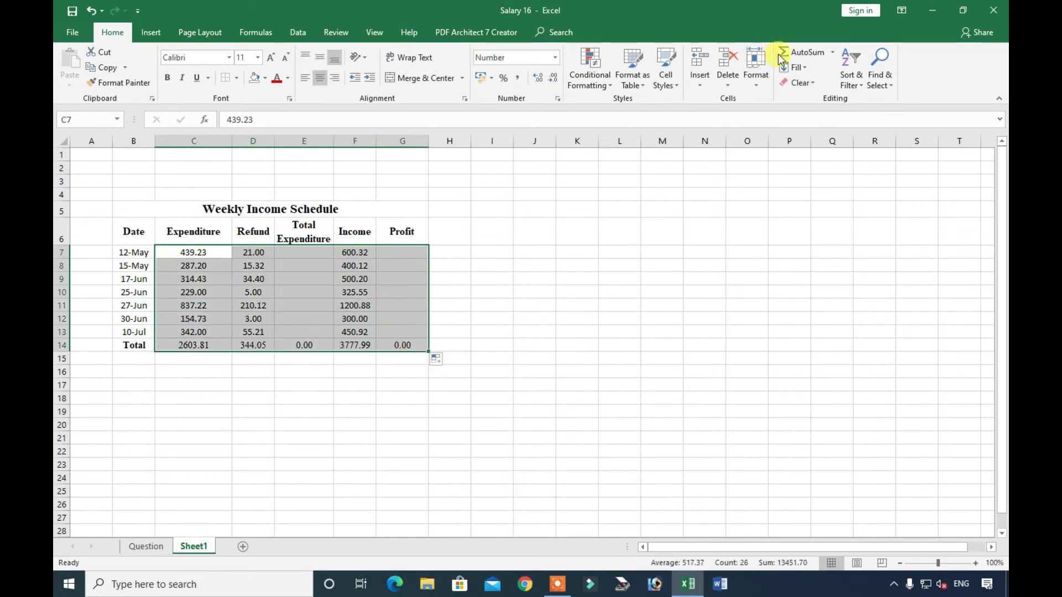
click(539, 290)
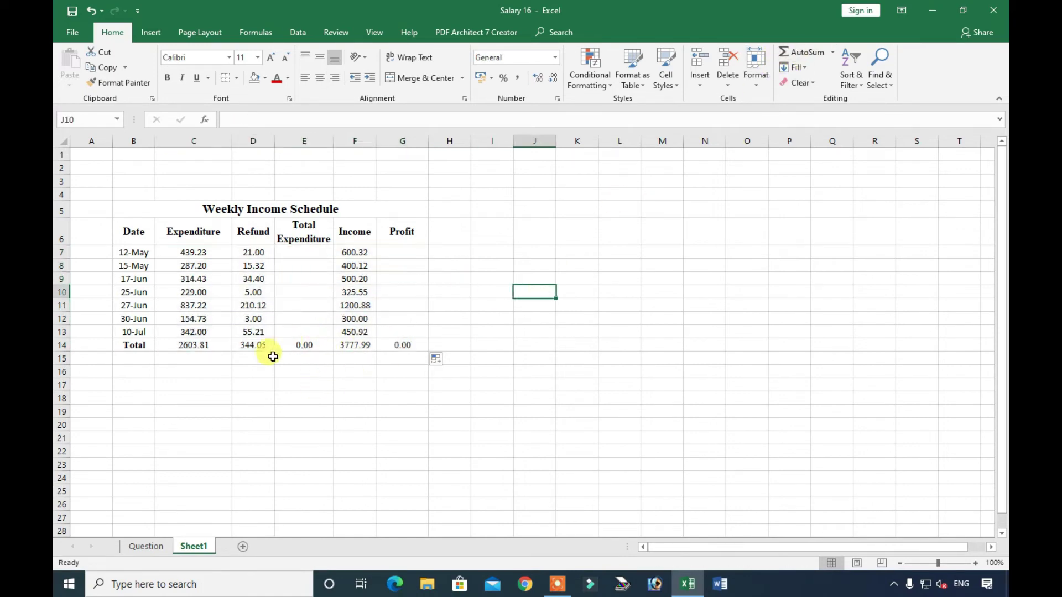
Step: Read the sixth instruction on the Question sheet and examine the sample's first-row Expenditure, Refund and Total Expenditure cells
click(146, 546)
scroll(252, 435, down, 2)
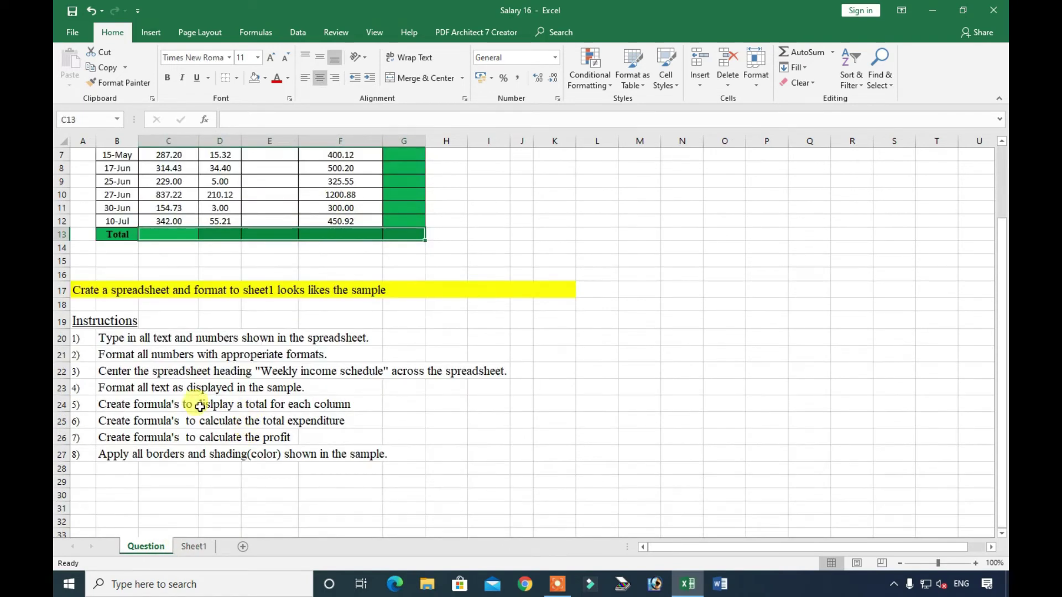
click(127, 390)
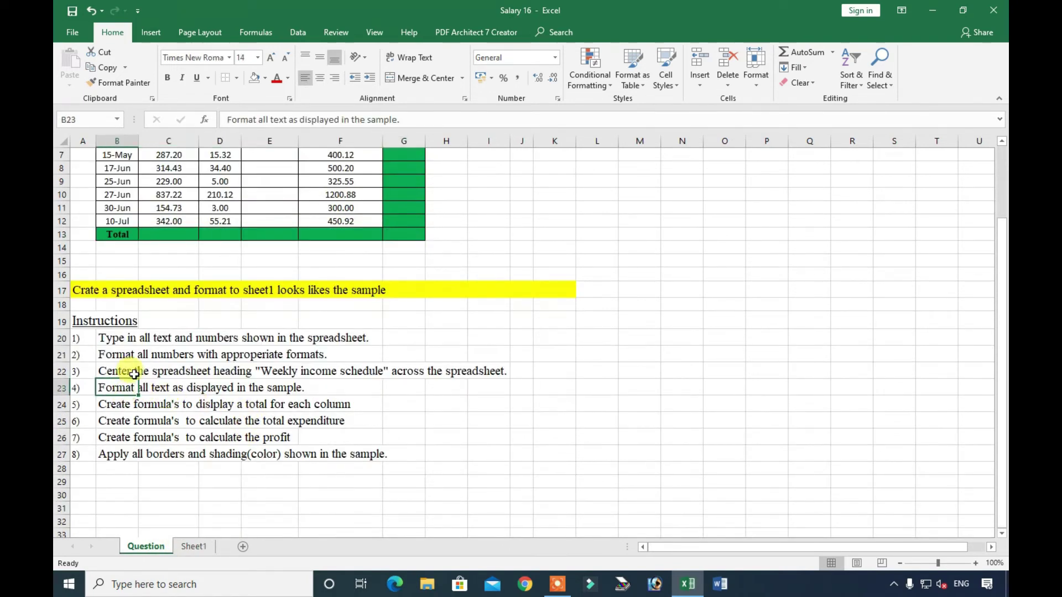
click(134, 427)
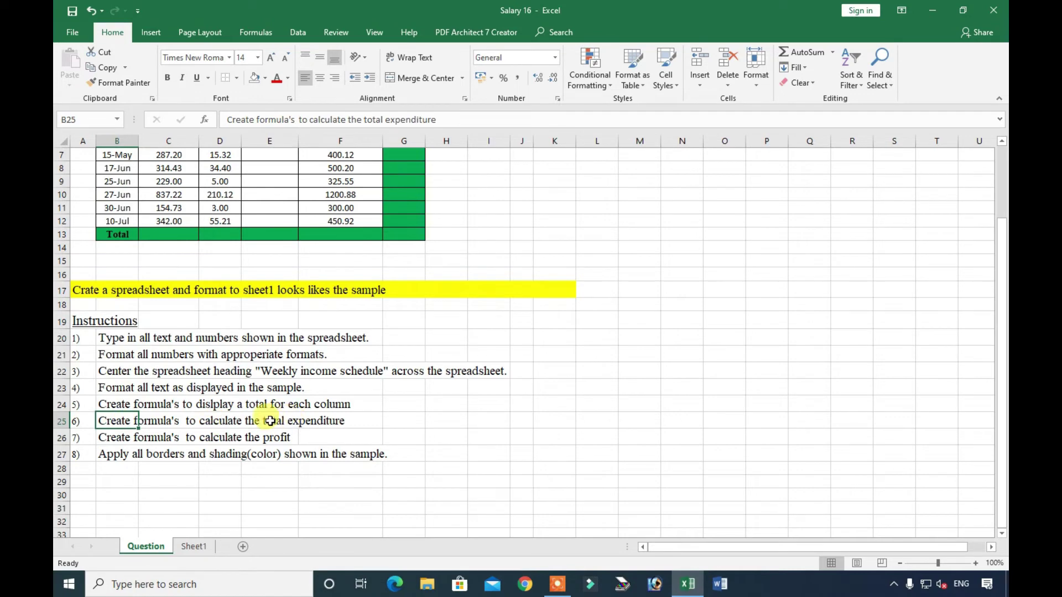
scroll(295, 424, up, 2)
click(276, 252)
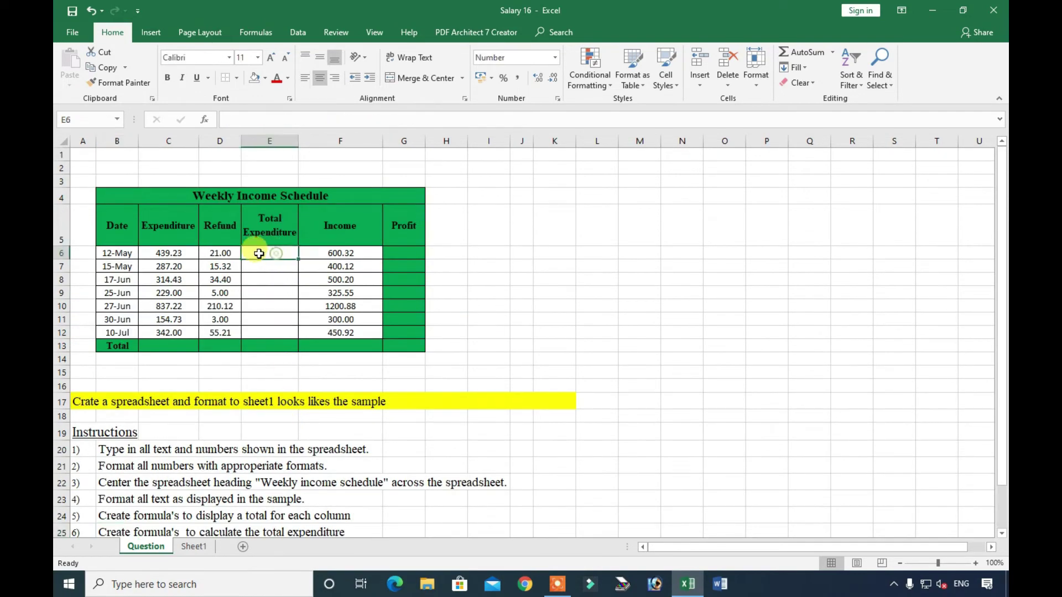
click(171, 252)
click(224, 252)
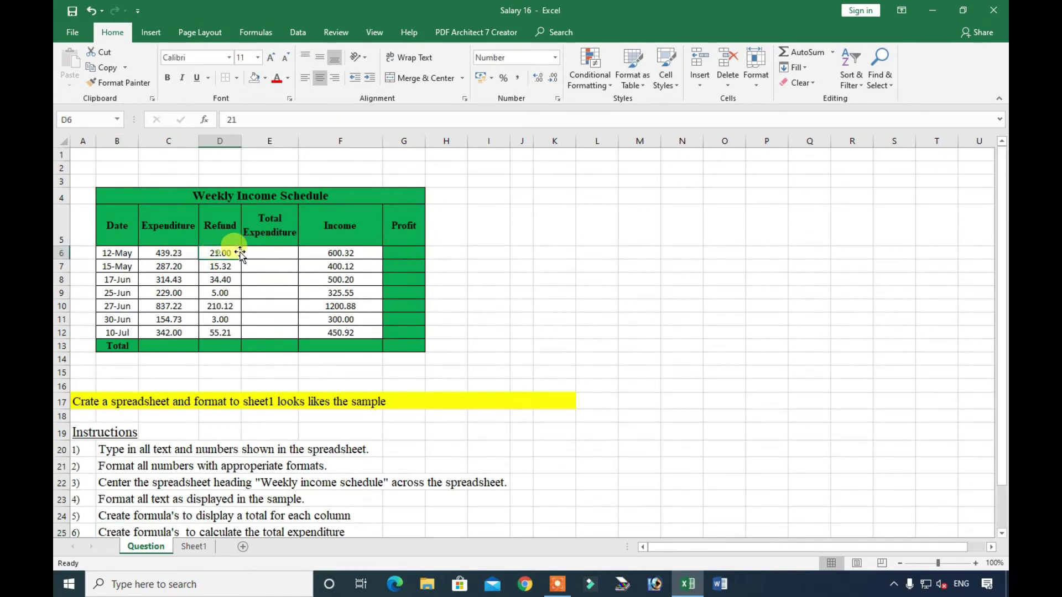
click(252, 249)
Step: Calculate Total Expenditure in E7 of Sheet1 with =C7-D7 and fill the formula down to E13
click(191, 547)
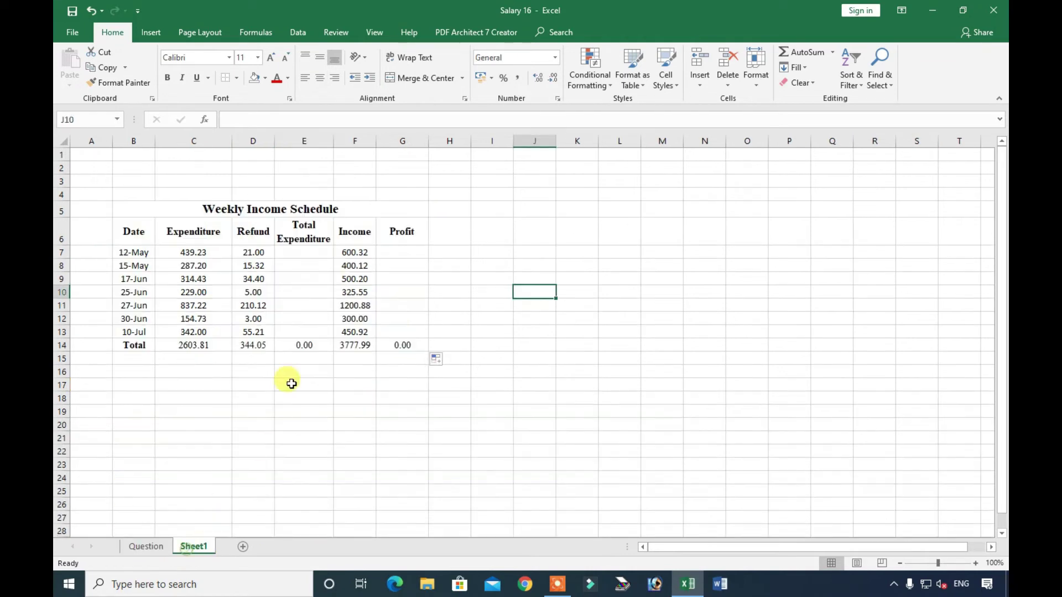
click(291, 256)
text(=)
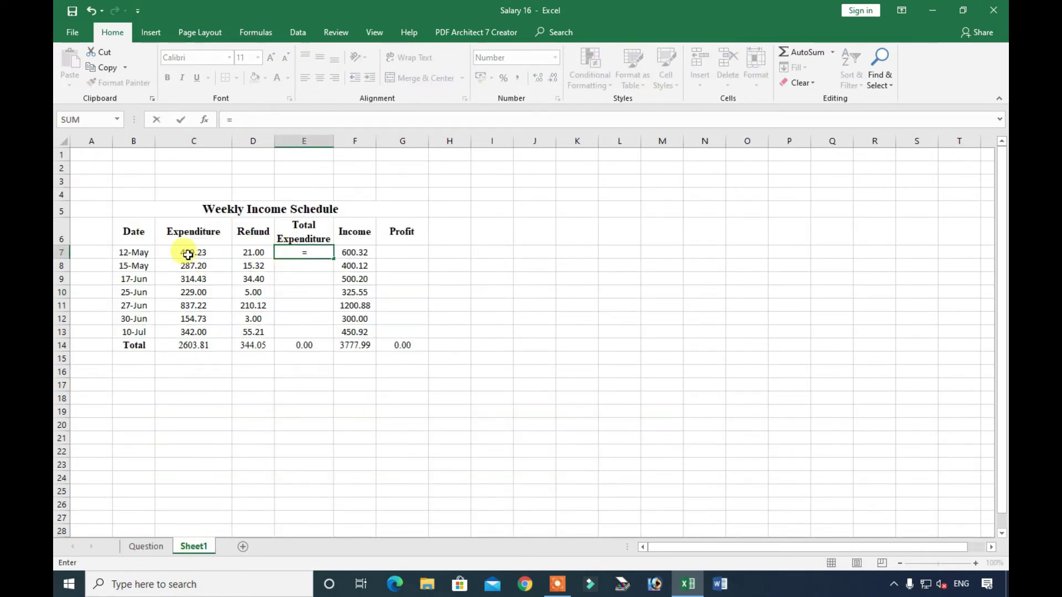
click(188, 255)
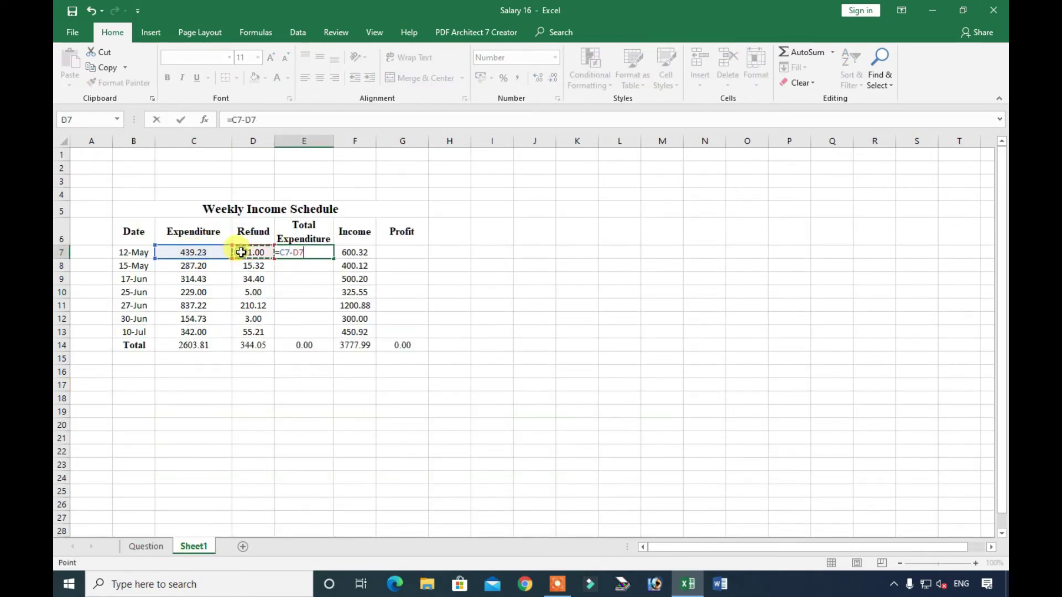
key(Return)
click(310, 255)
drag(334, 258, 334, 336)
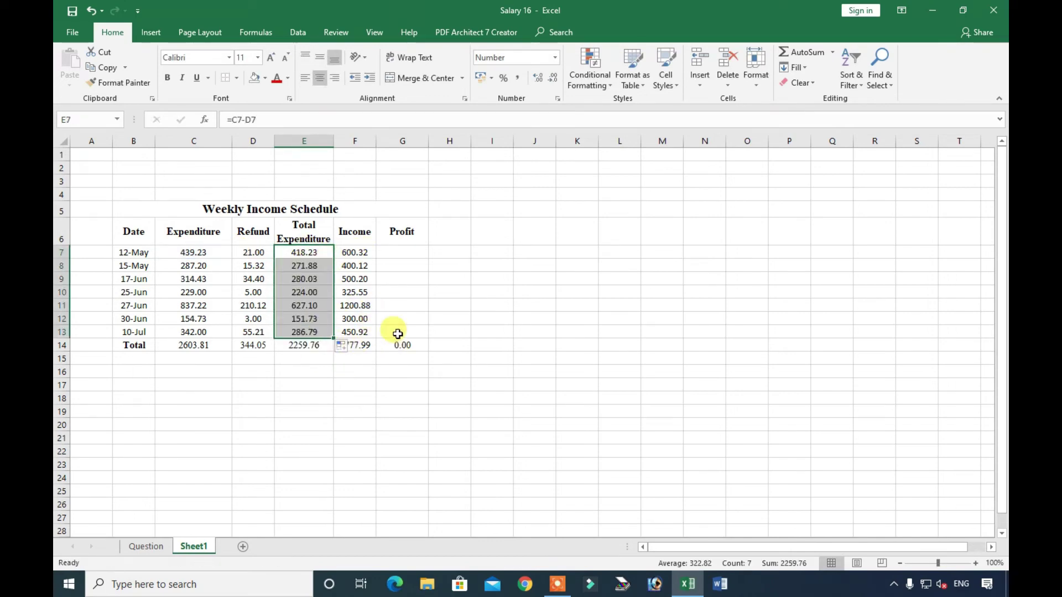
Step: Read the seventh instruction on the Question sheet and examine the sample's first-row Income, Total Expenditure and Profit cells
click(401, 254)
click(147, 547)
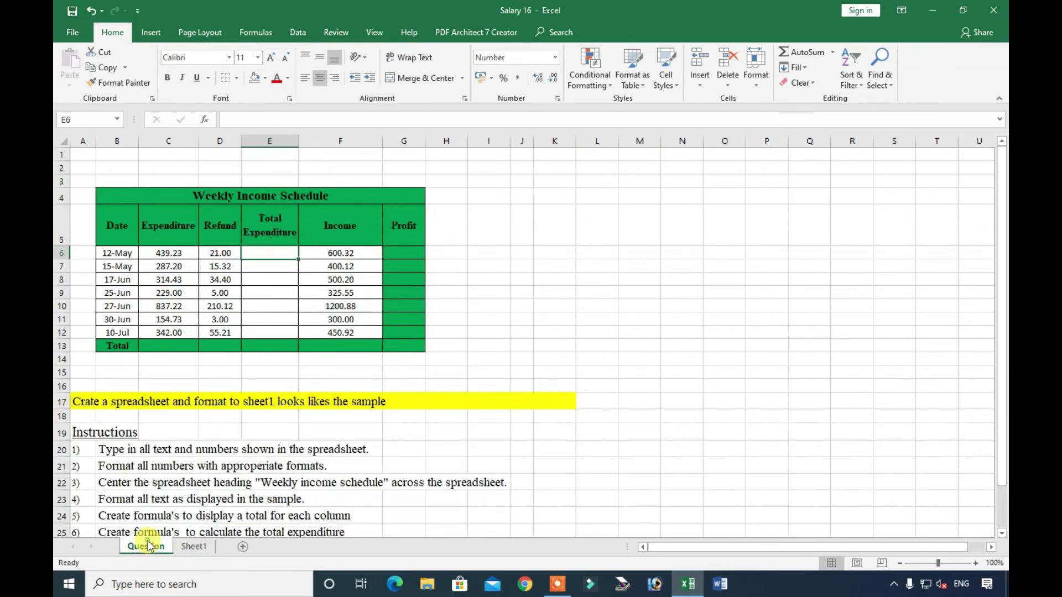
scroll(243, 466, down, 2)
click(122, 440)
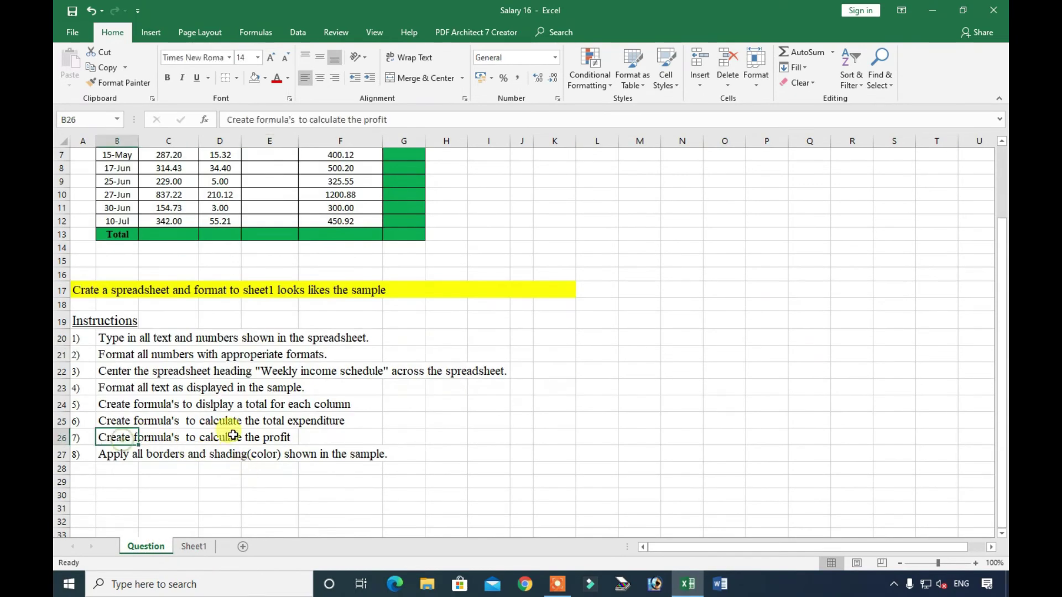
scroll(260, 440, up, 2)
click(400, 253)
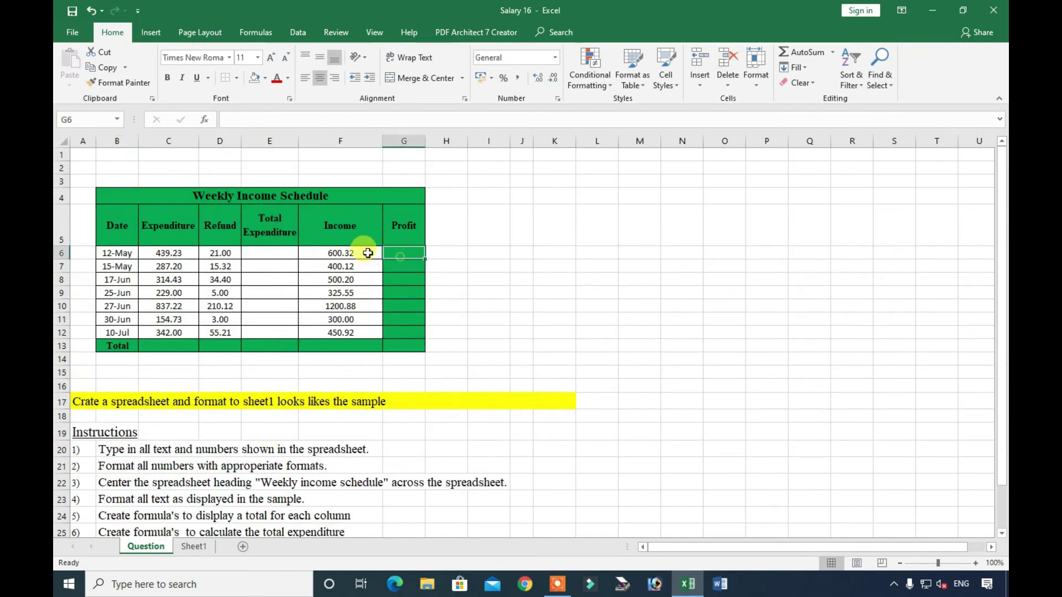
click(315, 253)
click(284, 251)
click(401, 252)
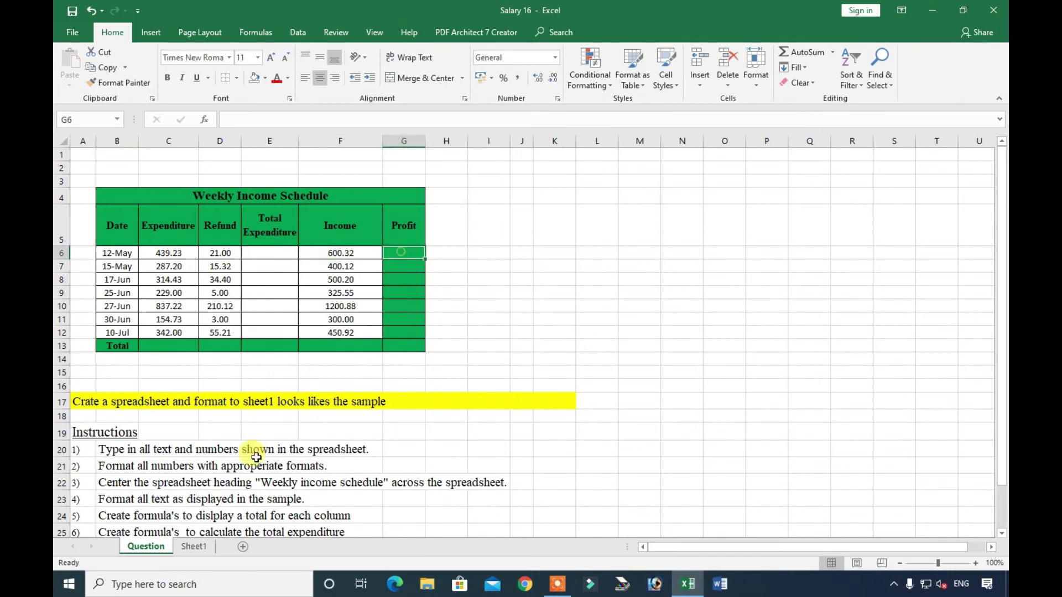
Step: Calculate Profit in G7 of Sheet1 with =F7-E7 and fill the formula down to G13
click(194, 546)
text(=)
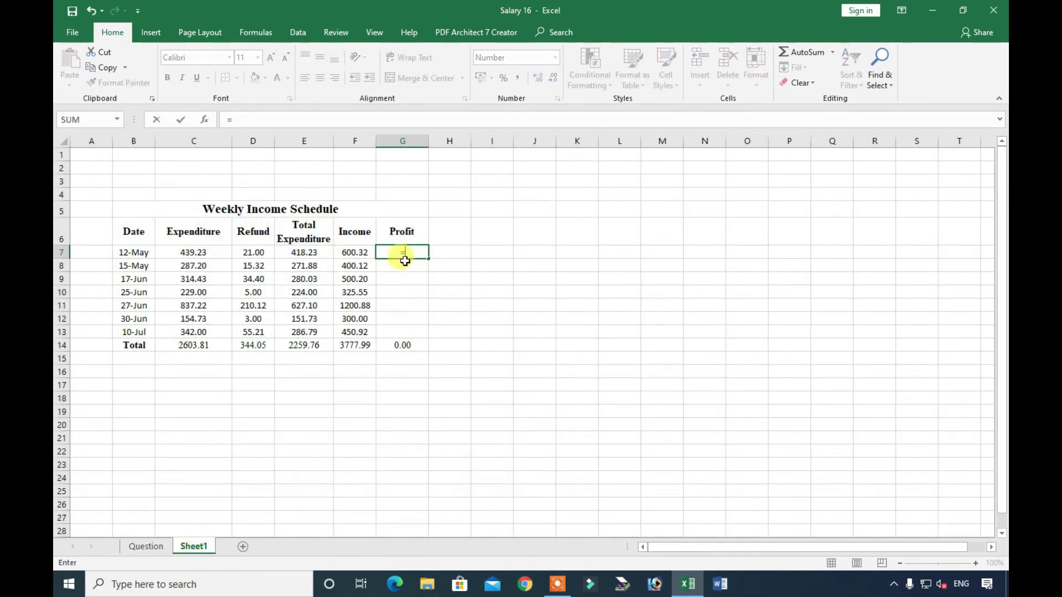
click(369, 254)
text(-)
click(311, 252)
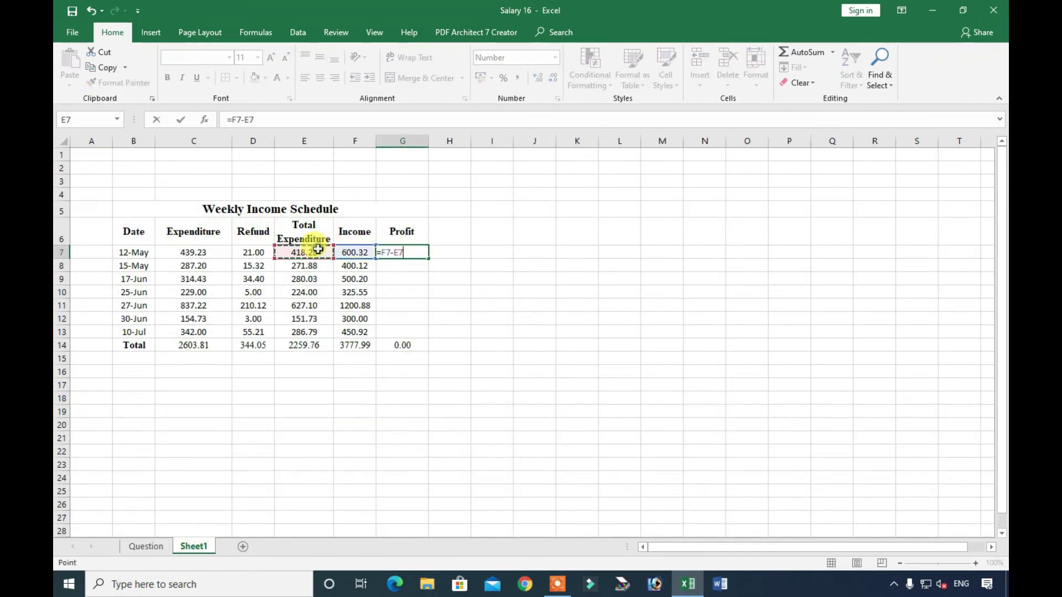
key(Return)
click(387, 252)
drag(431, 259, 429, 334)
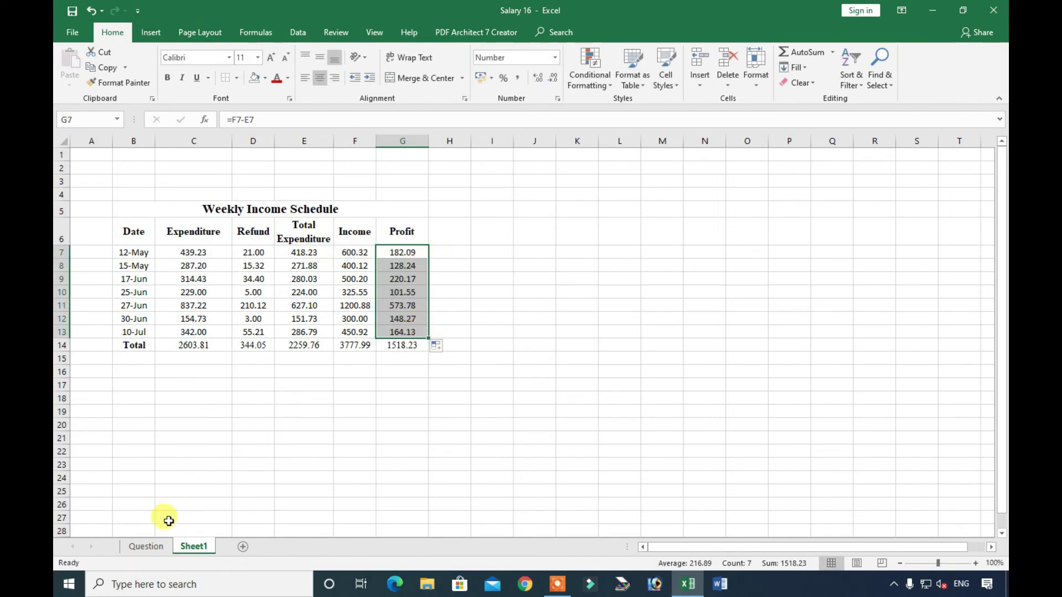
Step: Read the eighth instruction on the Question sheet and examine the shaded heading and Profit cells in the sample
click(146, 547)
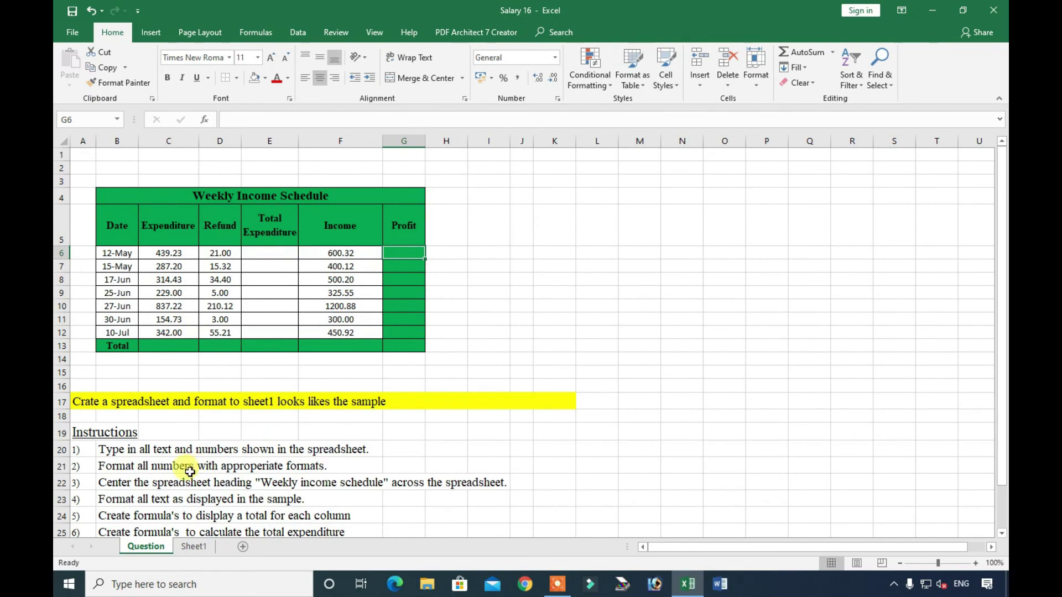
scroll(190, 471, down, 3)
click(113, 438)
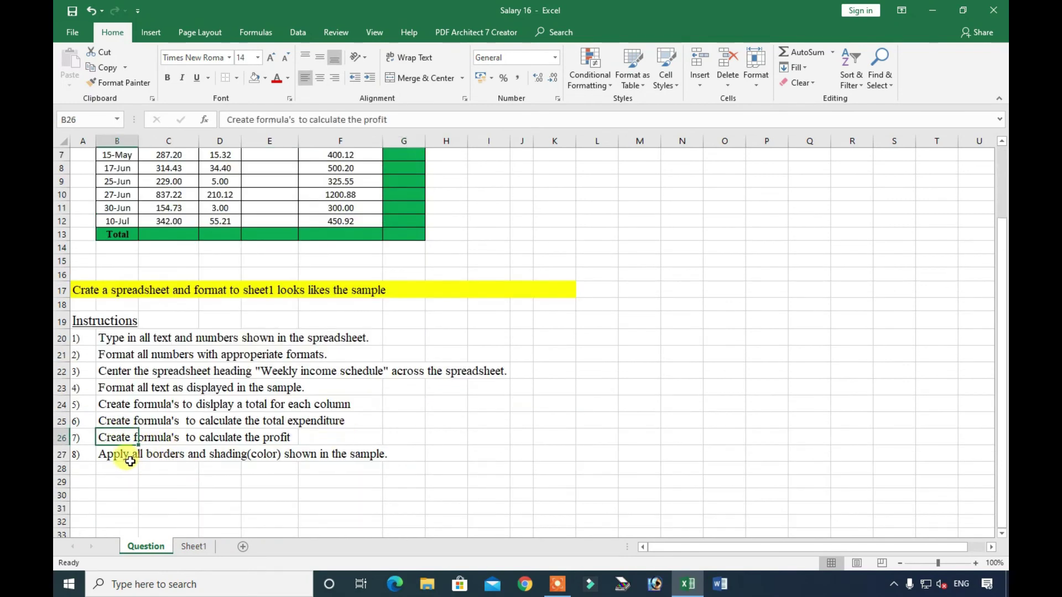
click(233, 455)
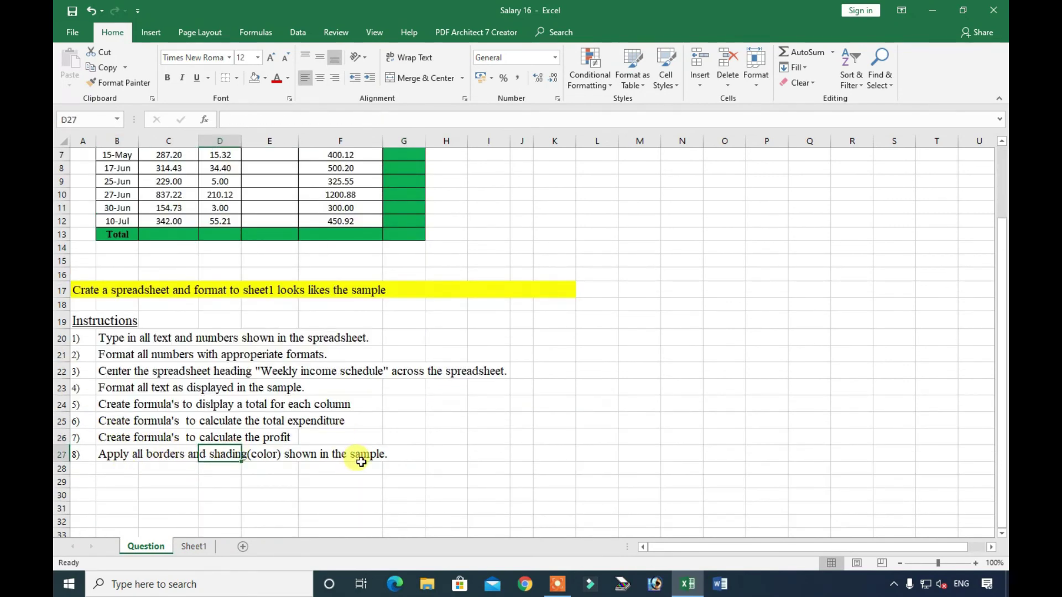
scroll(308, 202, up, 2)
drag(175, 190, 283, 208)
drag(404, 253, 398, 360)
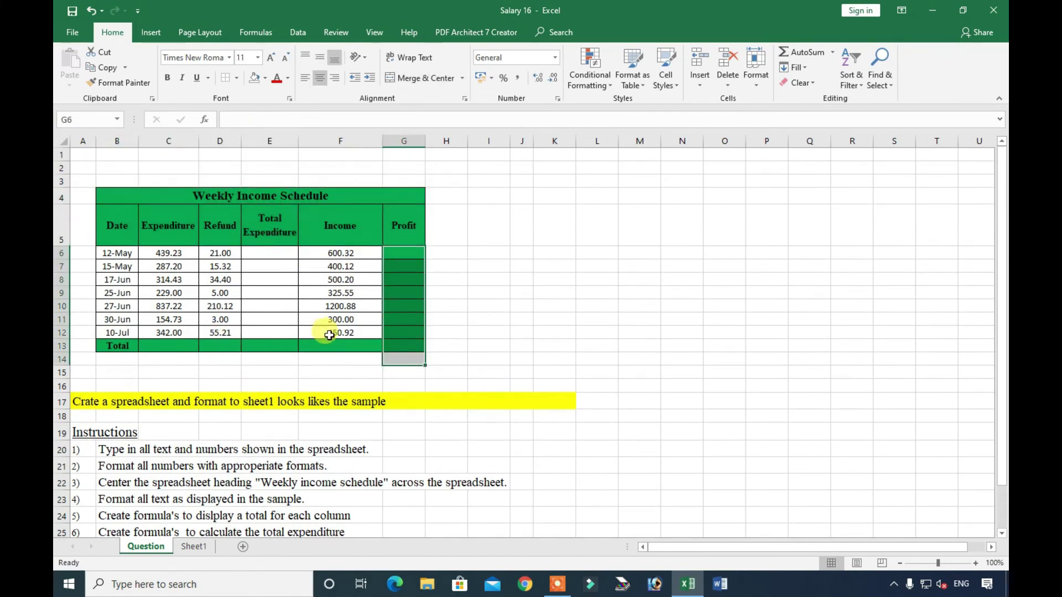
Step: Shade the title row and column header row B5:G6 on Sheet1 with the standard Green fill, matching the sample
click(193, 548)
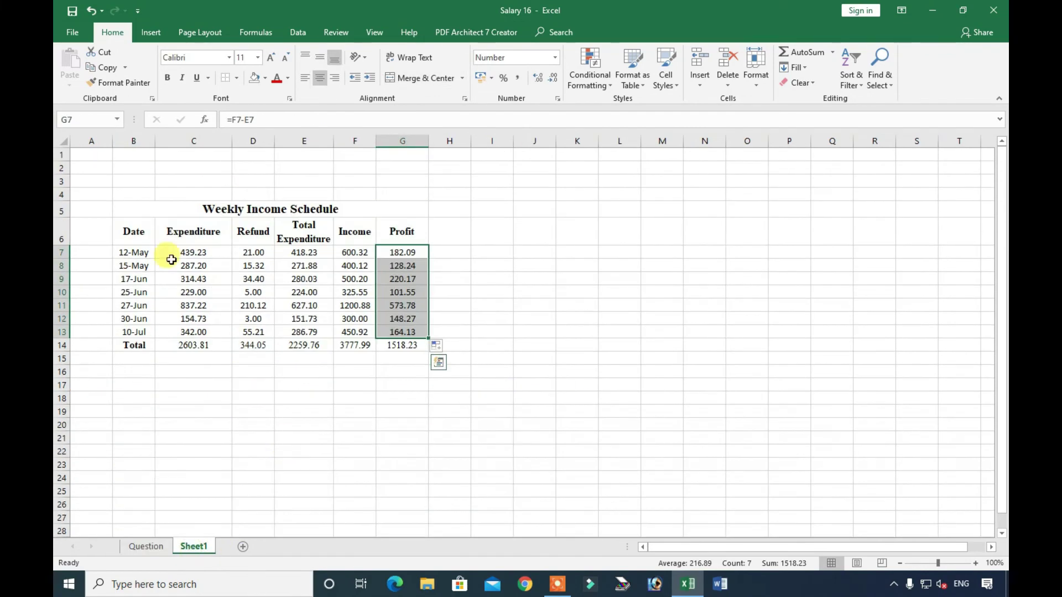
click(131, 208)
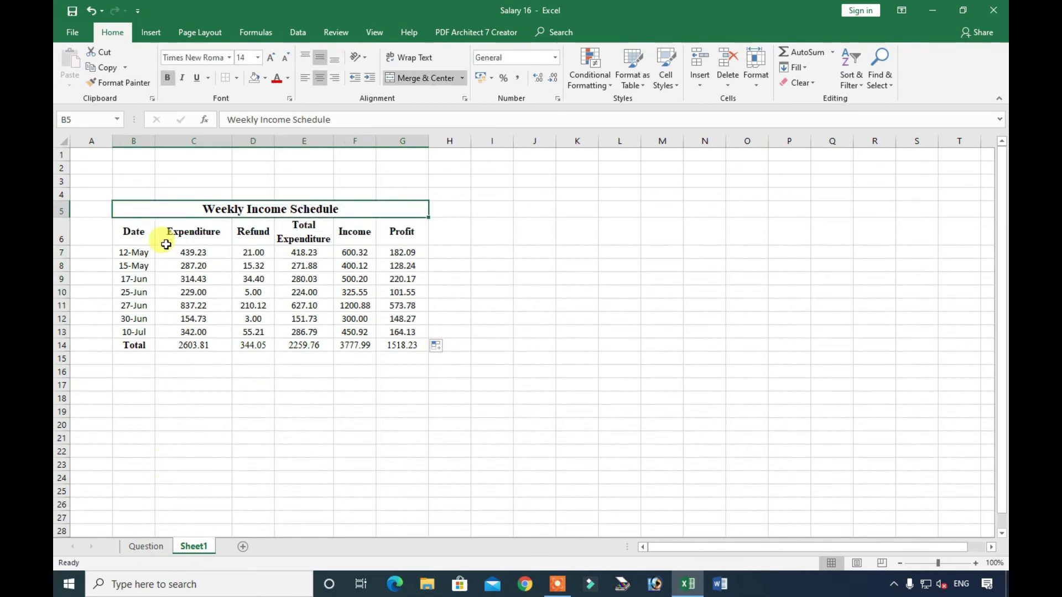
click(145, 547)
click(193, 547)
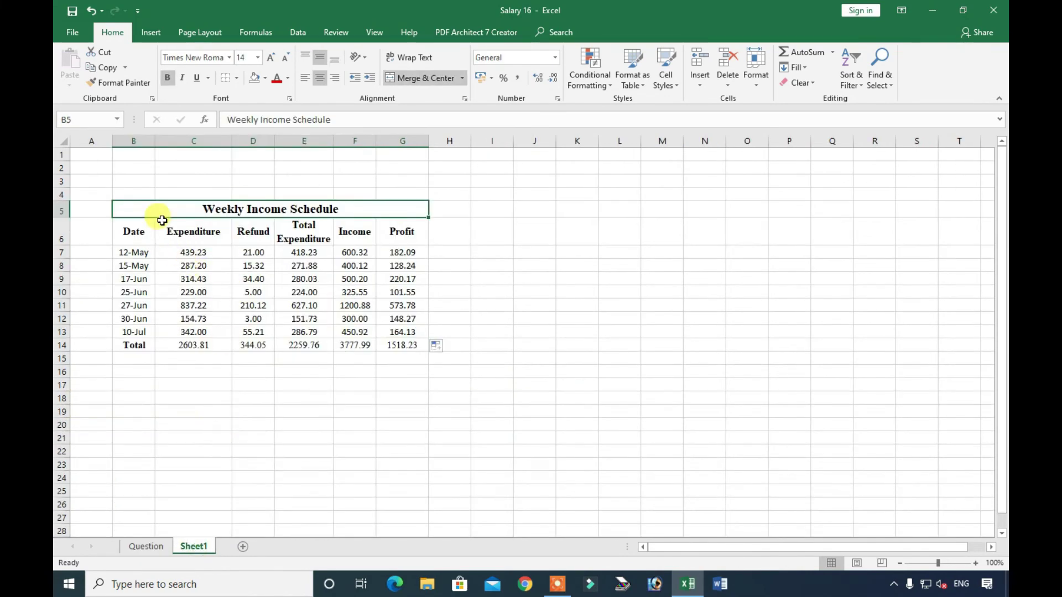
drag(147, 210, 149, 230)
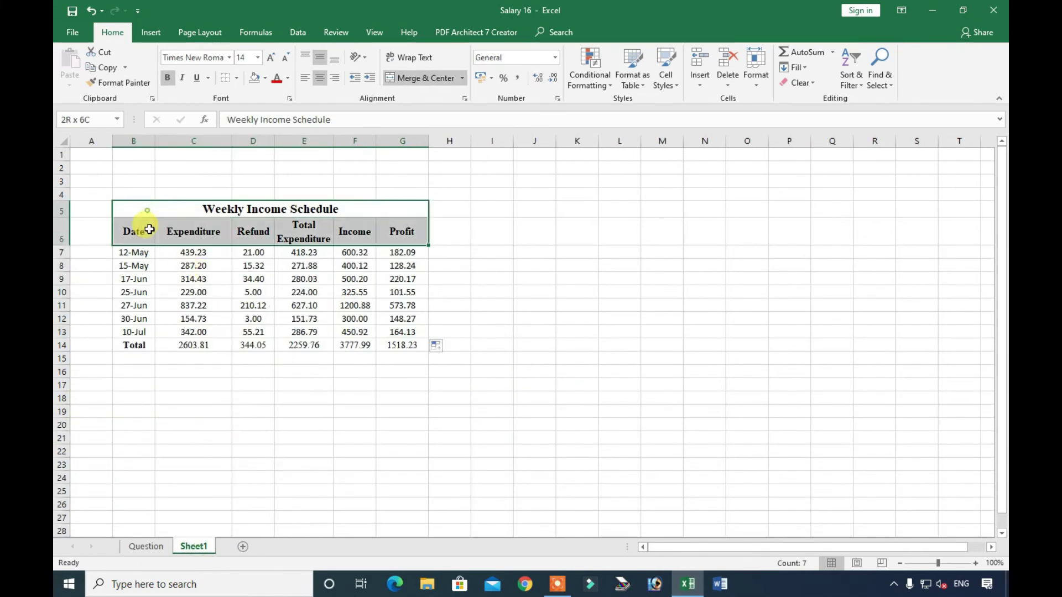
click(288, 78)
click(264, 76)
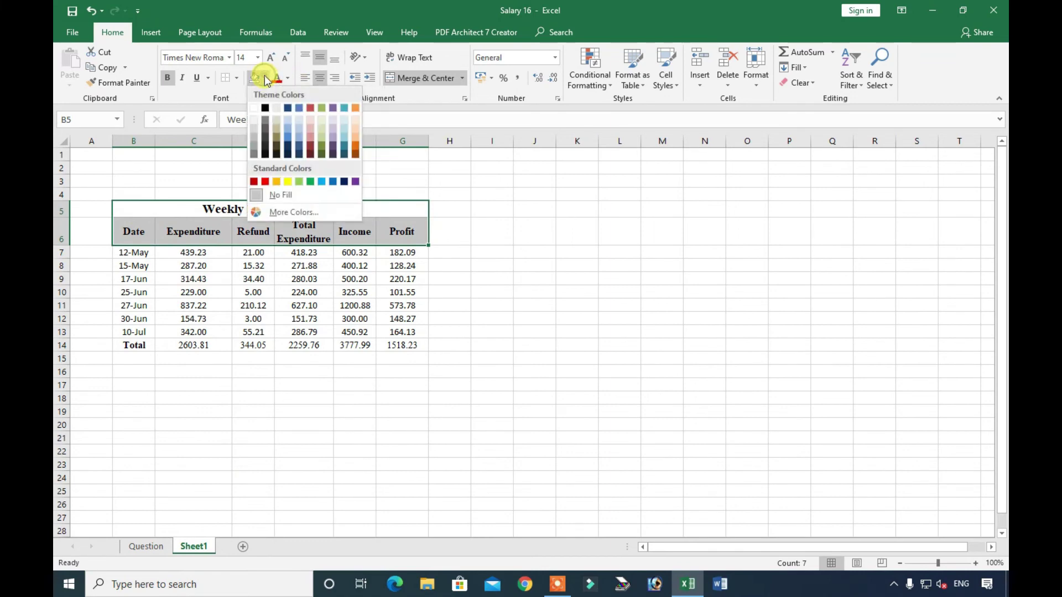
click(310, 182)
click(424, 231)
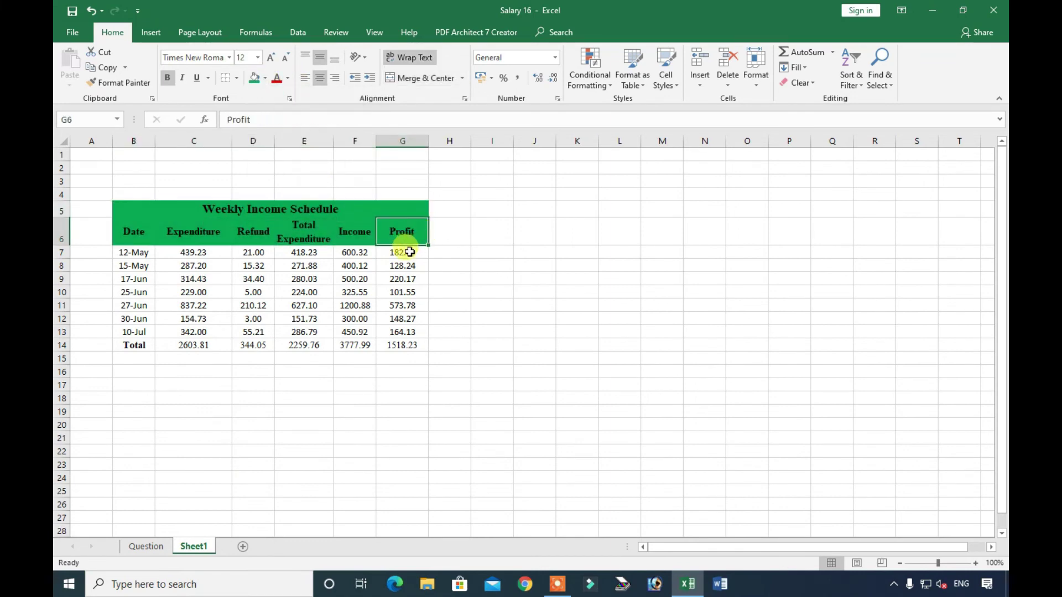
Step: Apply the same green fill to the Profit cells G7:G14 and the Total row cells B14:F14
drag(409, 253, 405, 346)
click(261, 79)
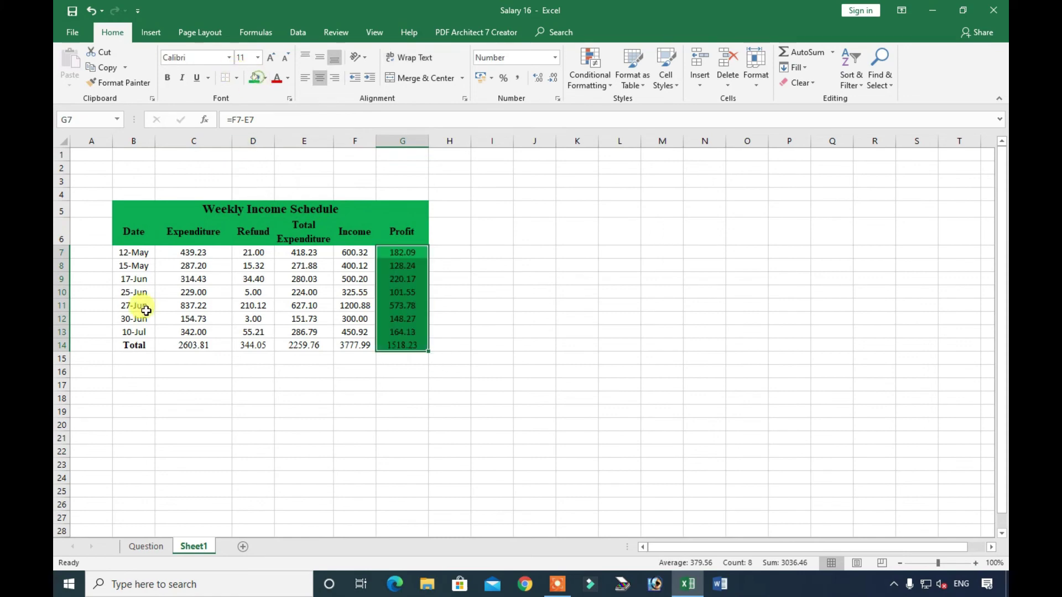
drag(135, 349, 355, 349)
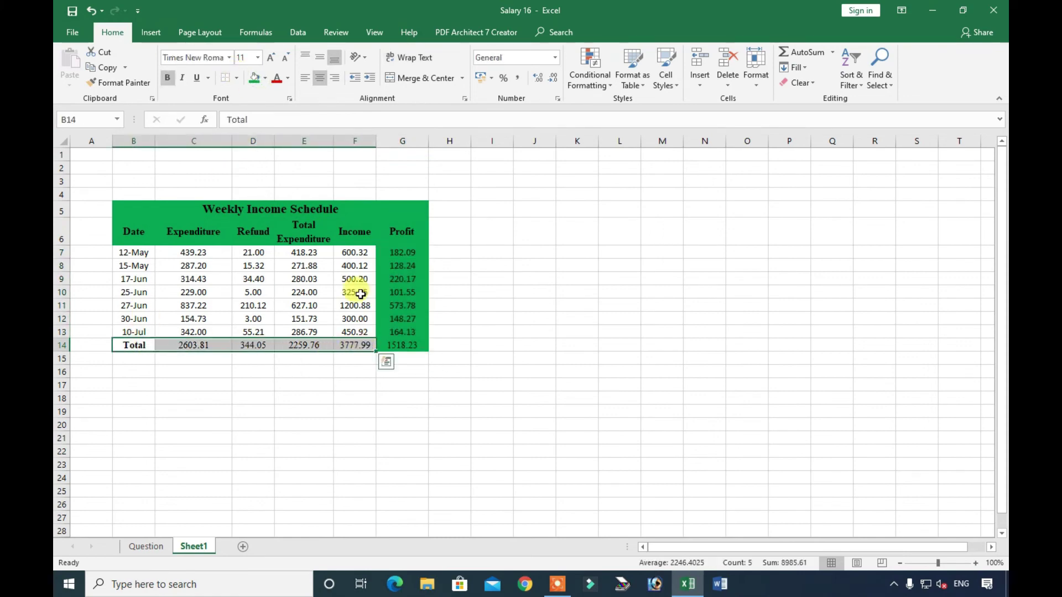
click(255, 82)
Step: Check the borders of the sample on the Question sheet and apply All Borders to the whole table B5:G14 on Sheet1
click(145, 546)
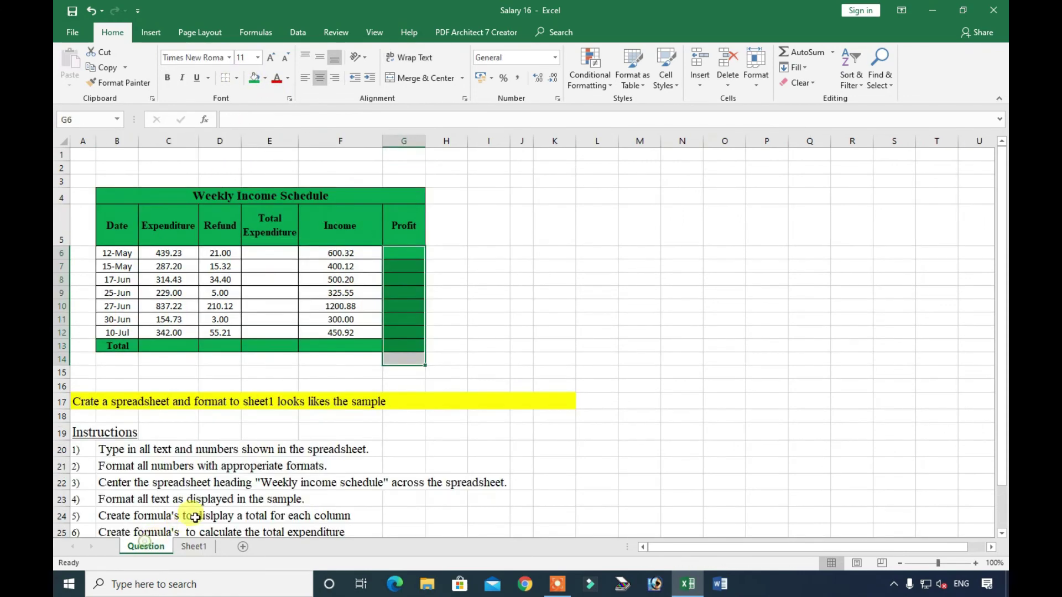
click(311, 381)
click(193, 547)
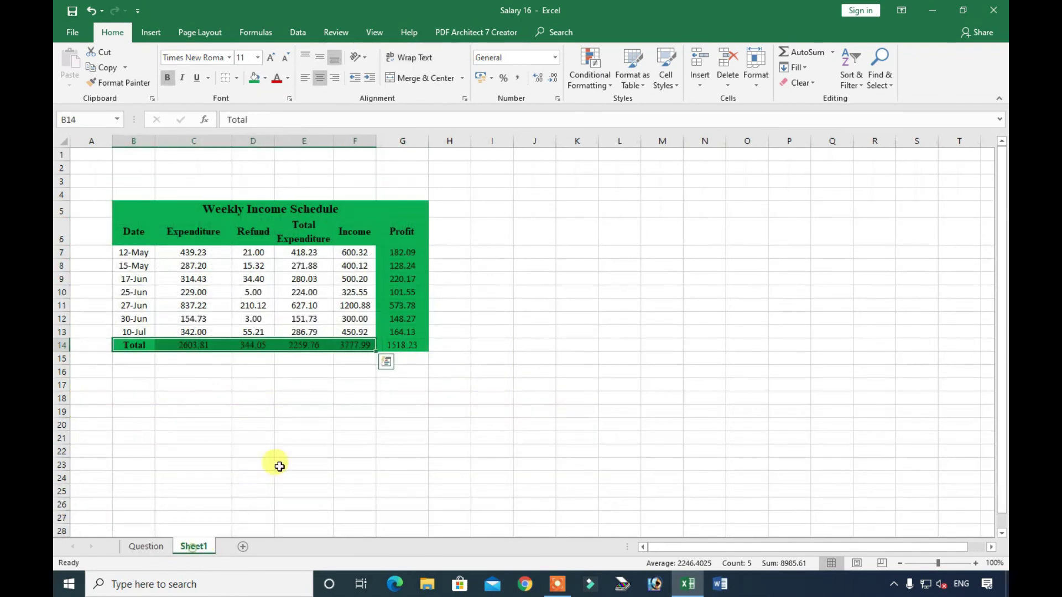
click(276, 439)
drag(147, 206, 312, 346)
click(236, 84)
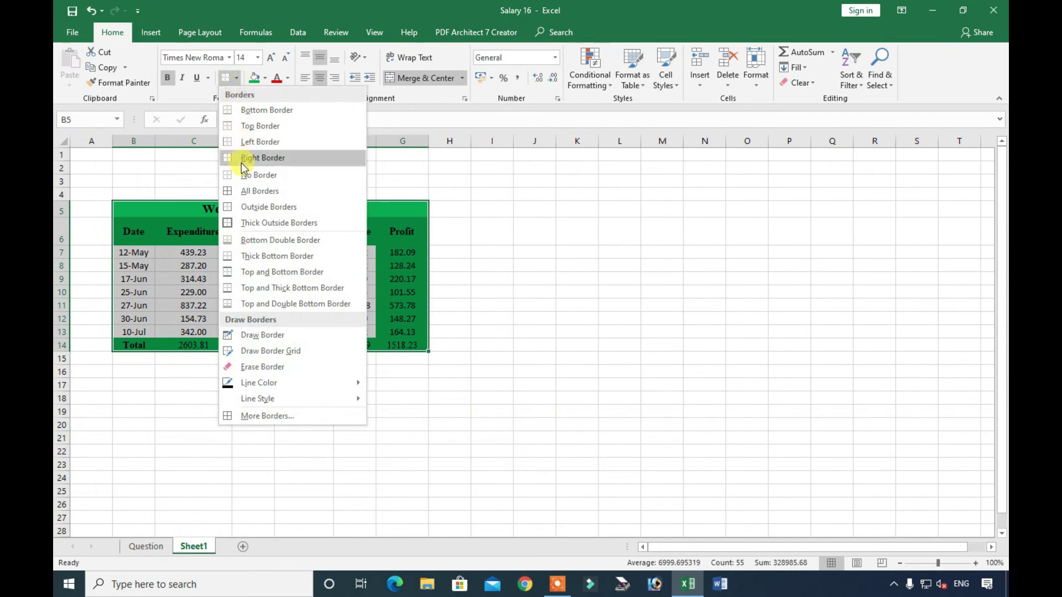
click(248, 189)
click(347, 286)
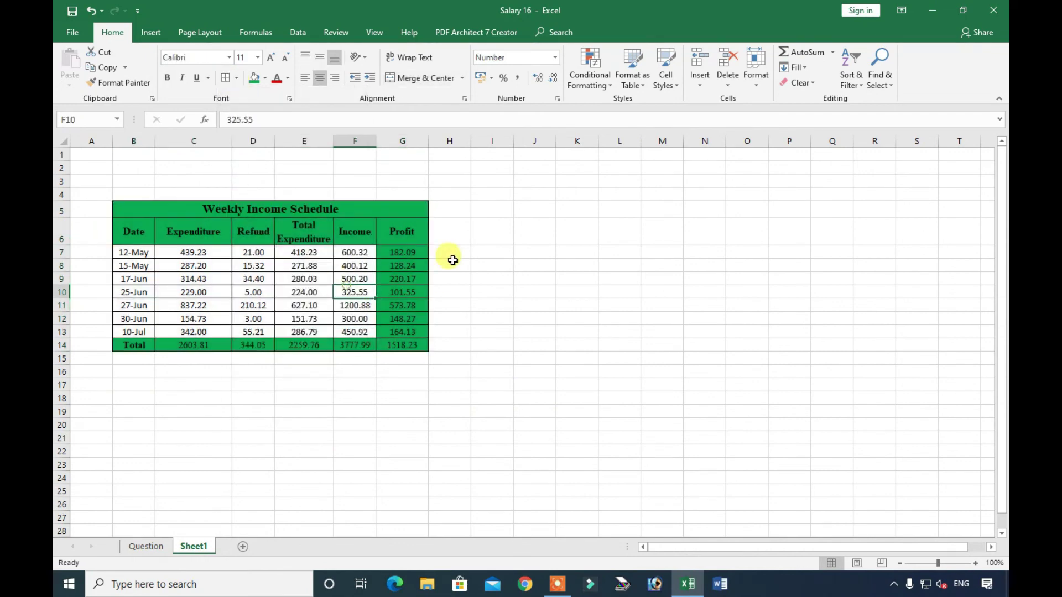
Step: Compare the finished table on Sheet1 with the sample on the Question sheet and review all eight instructions
click(145, 547)
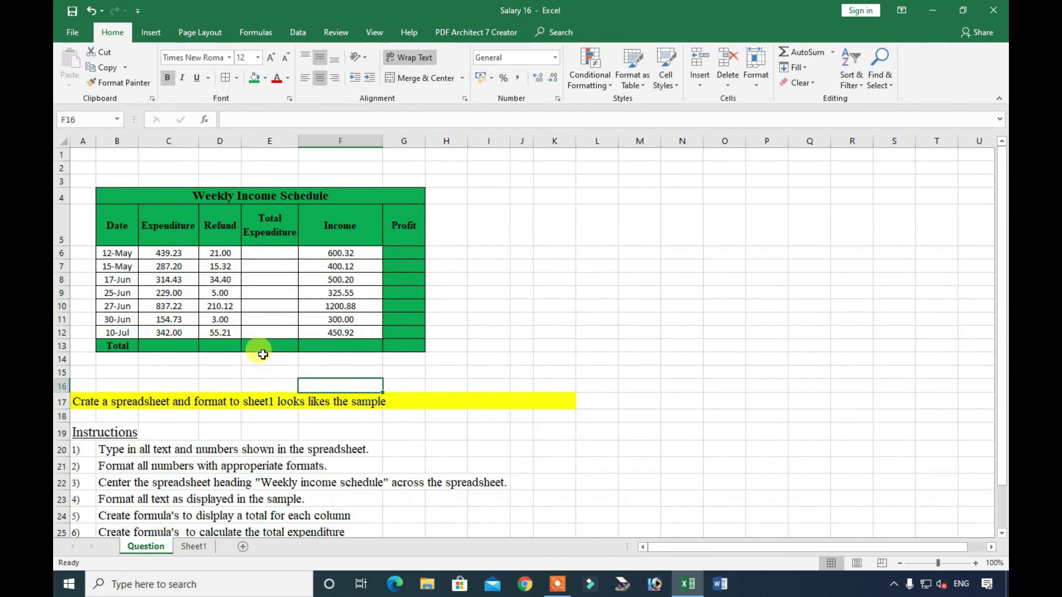
click(192, 546)
click(341, 277)
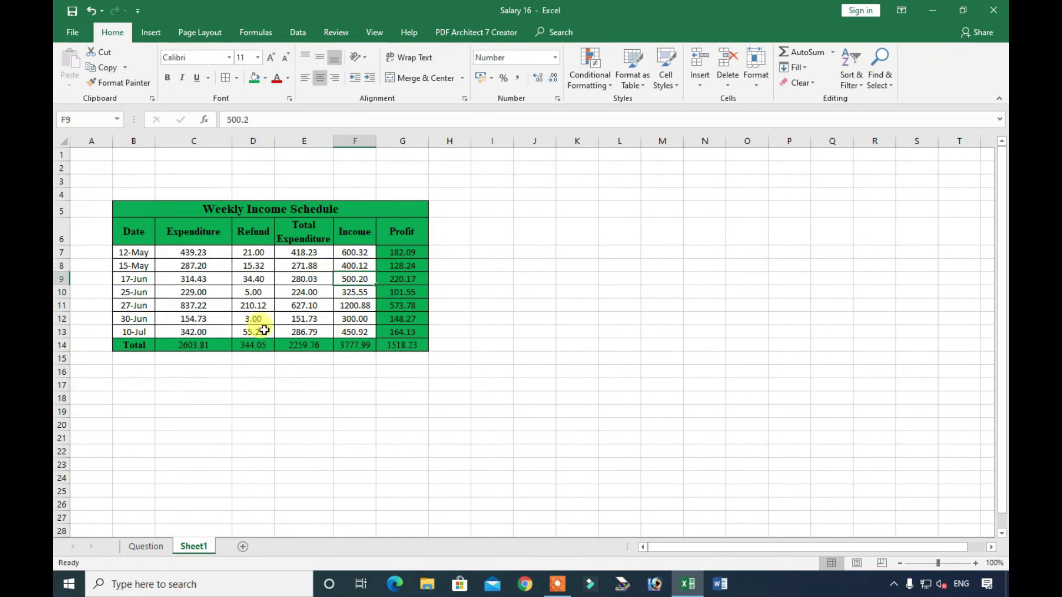
click(143, 547)
scroll(221, 492, down, 2)
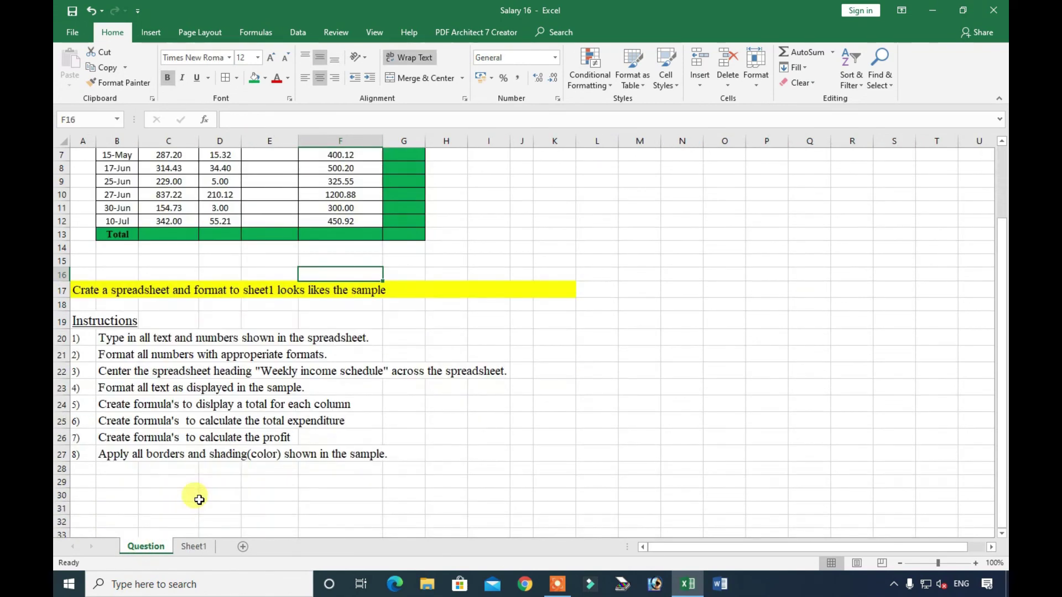
drag(142, 345, 142, 454)
scroll(142, 454, up, 2)
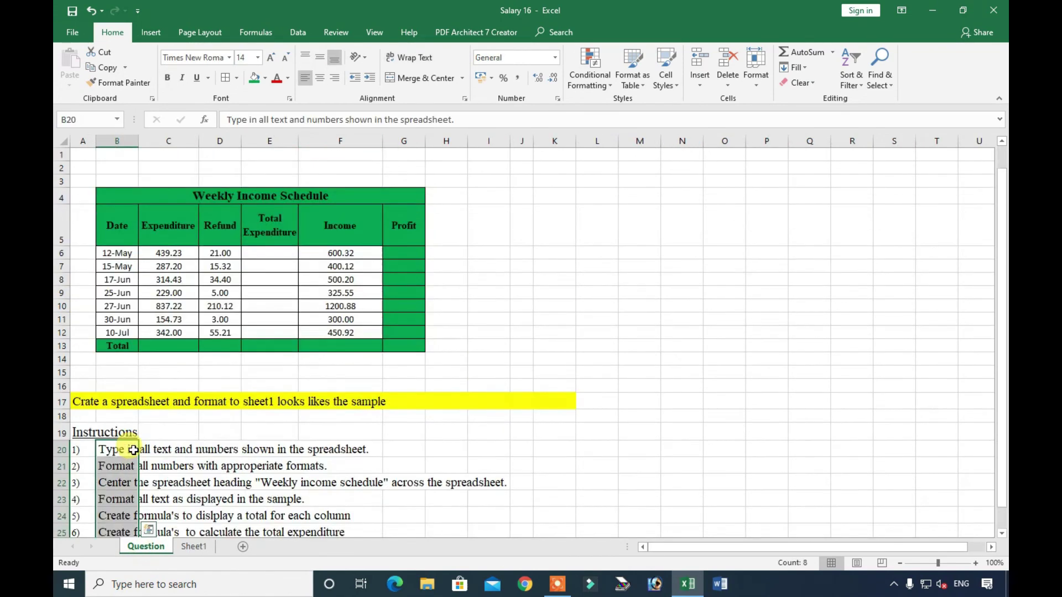
click(276, 235)
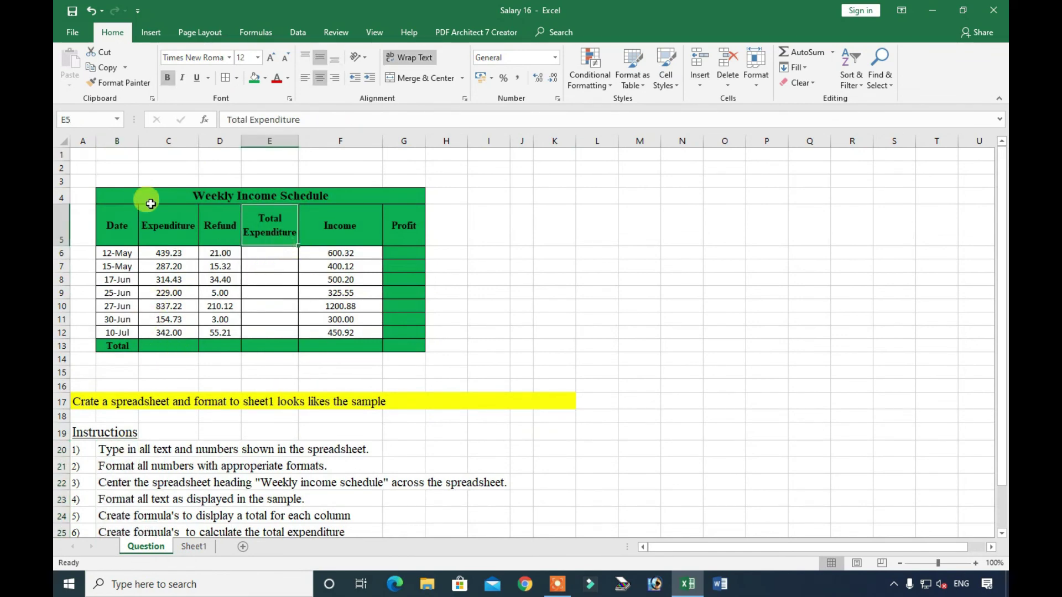
drag(139, 198, 352, 346)
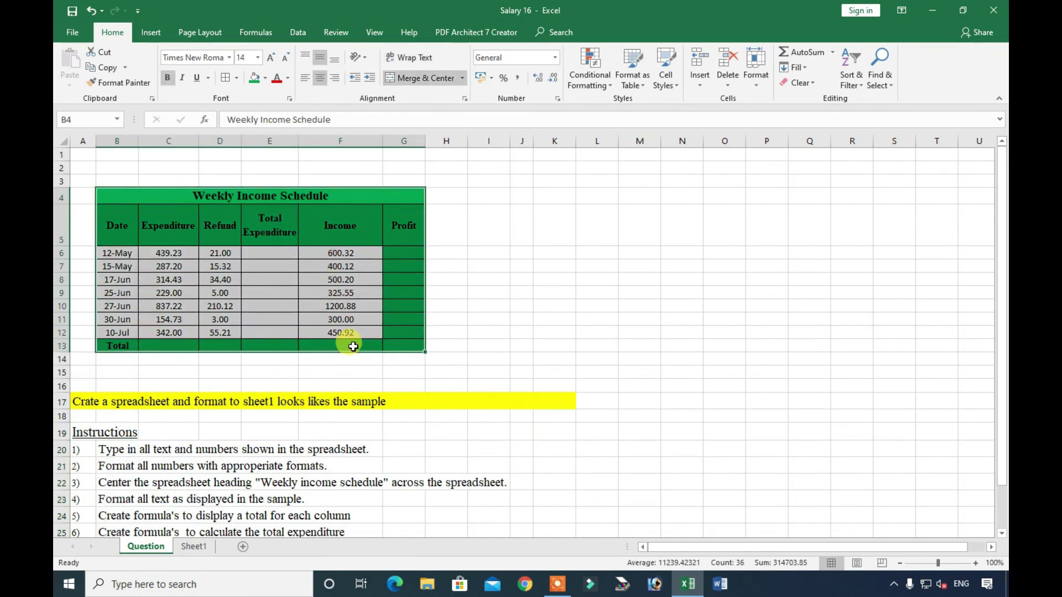
scroll(352, 346, down, 1)
scroll(116, 454, down, 2)
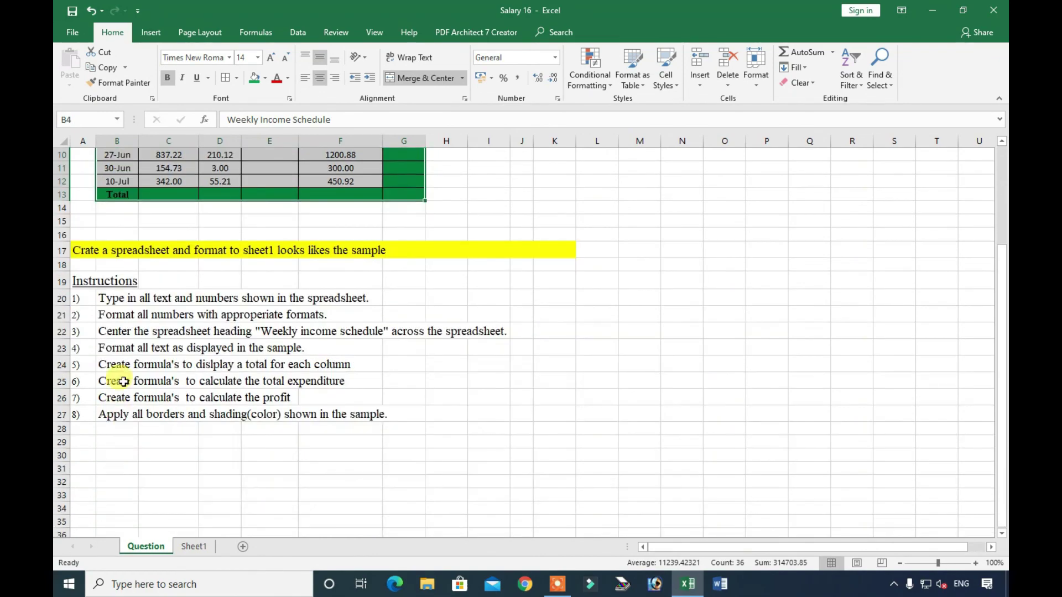